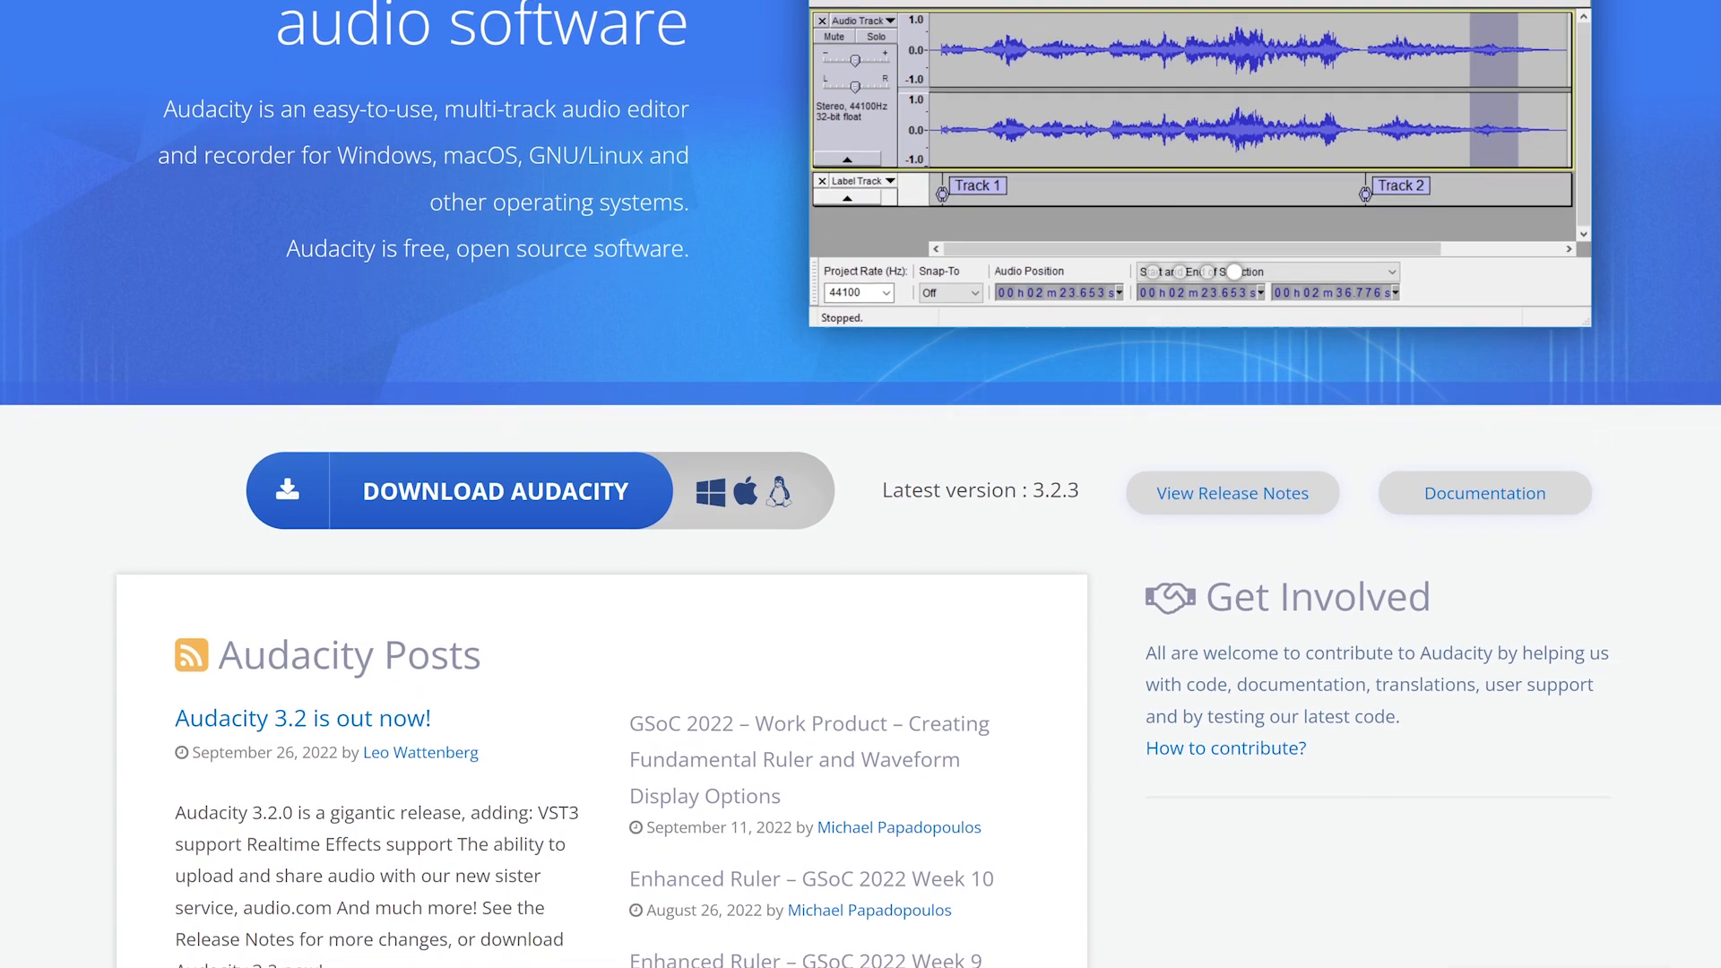
- Download the Audacity 3.2.3 installer for Windows from the Audacity website
scroll(861, 484, "down", 1)
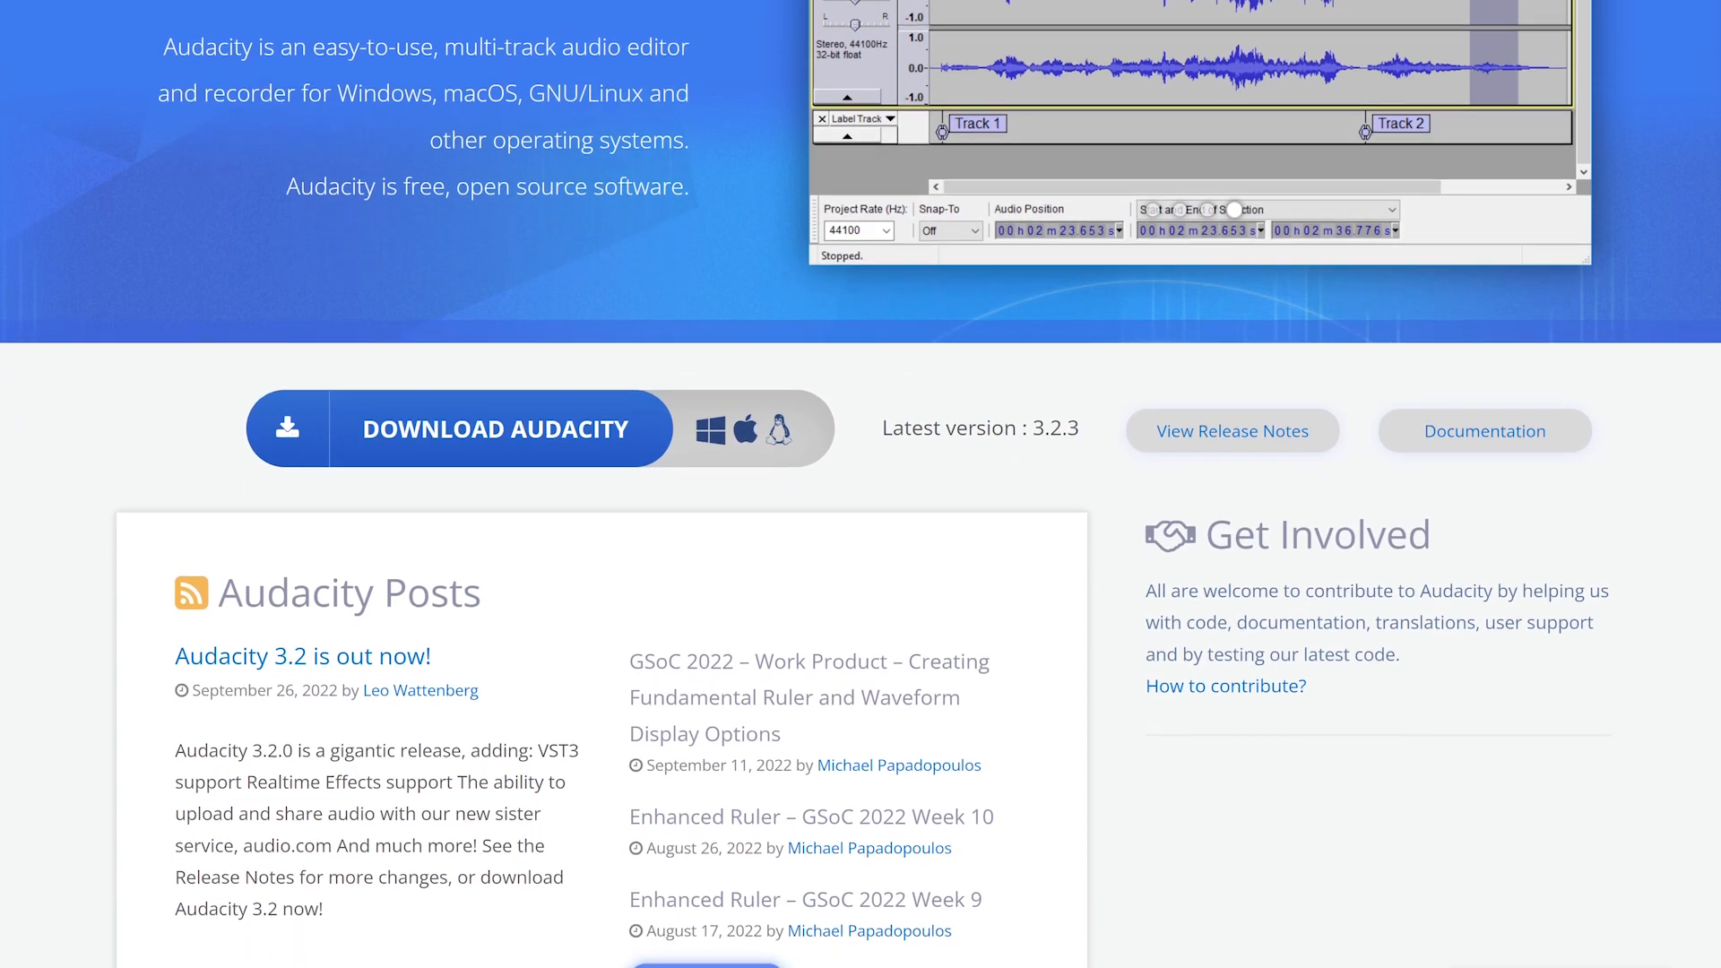
scroll(860, 484, "down", 1)
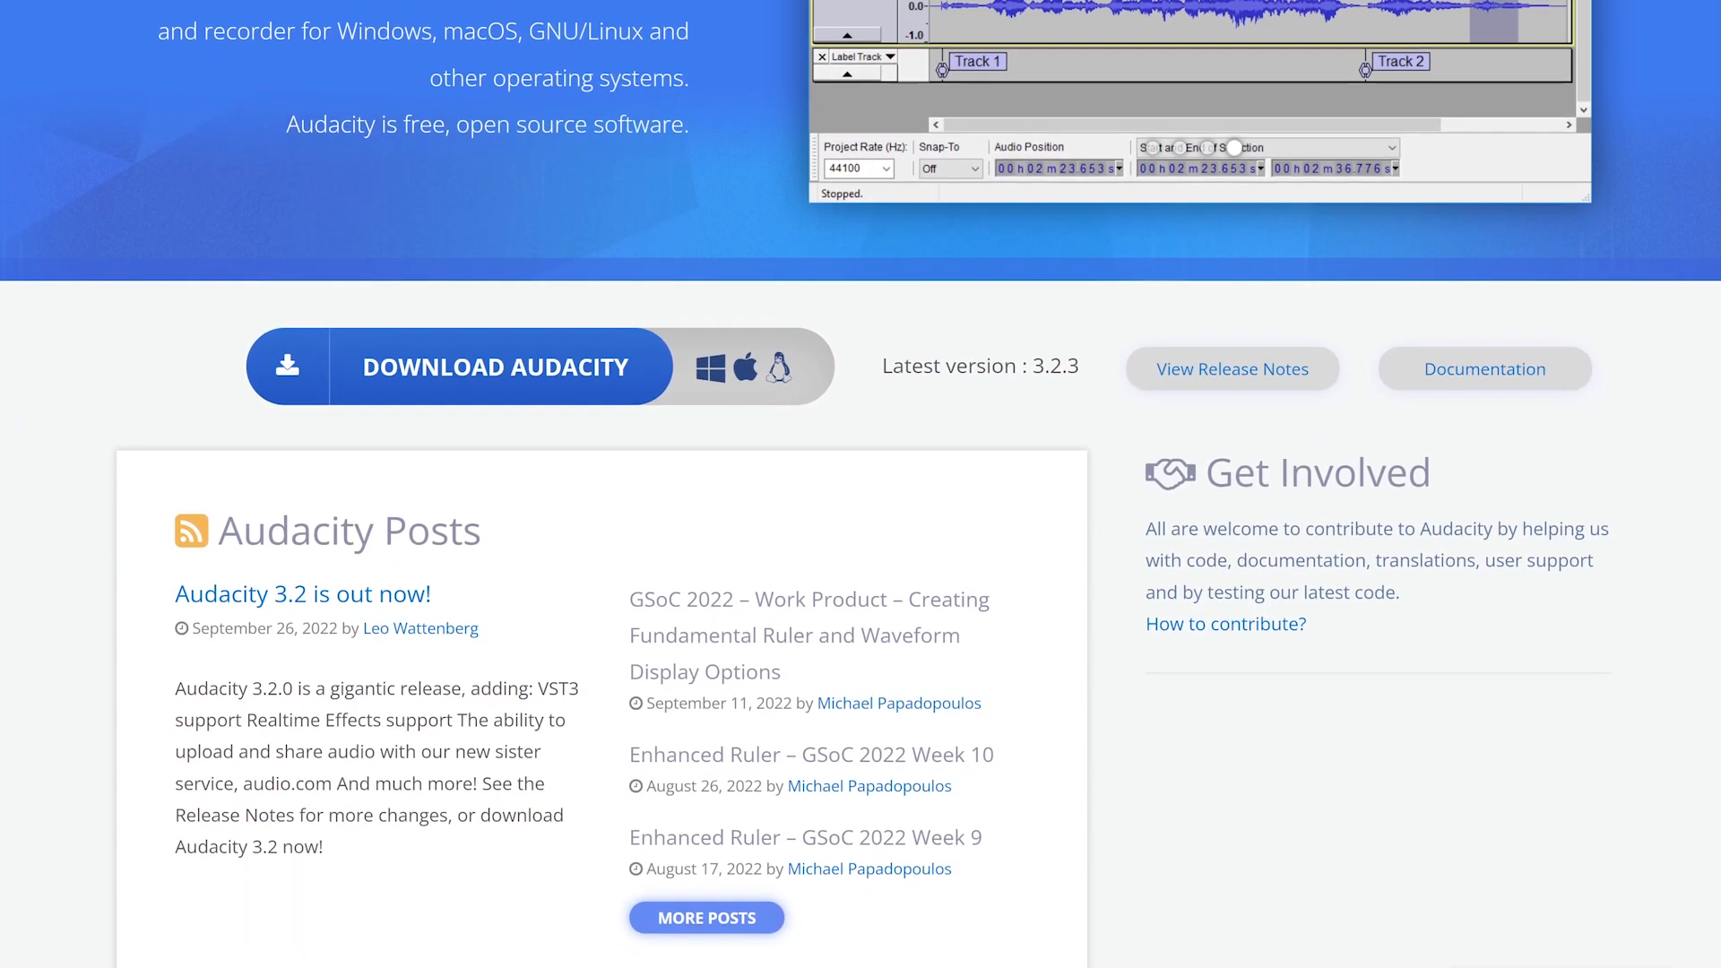
scroll(861, 484, "down", 1)
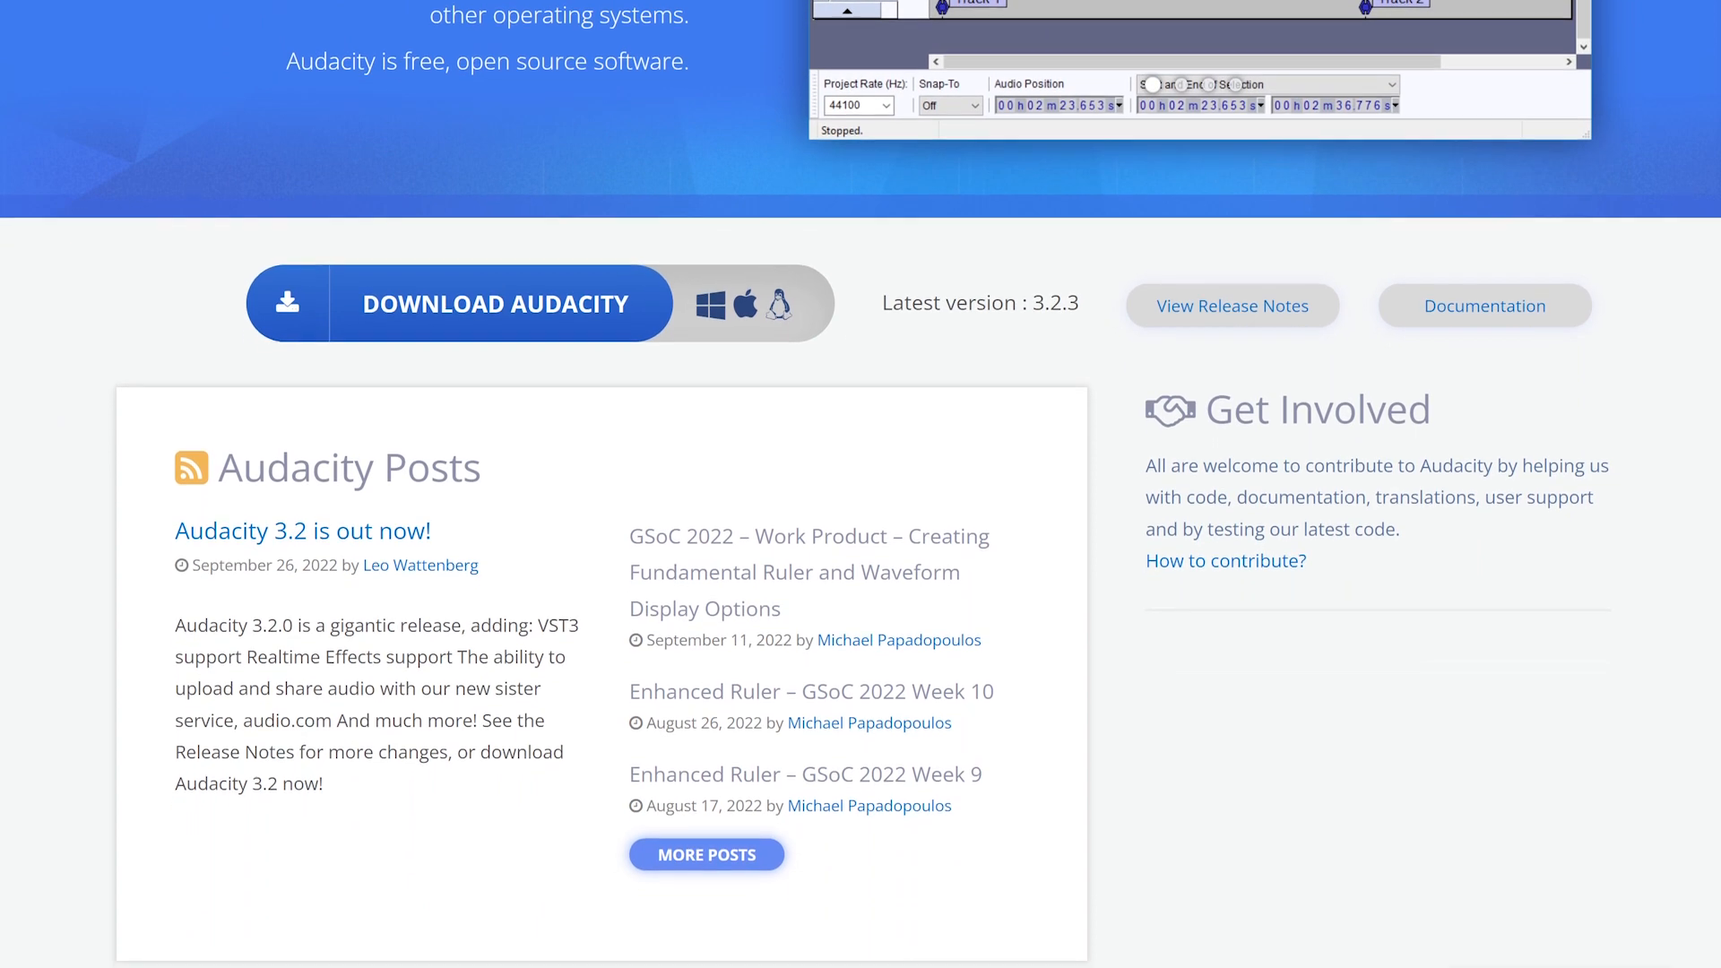
scroll(861, 484, "down", 1)
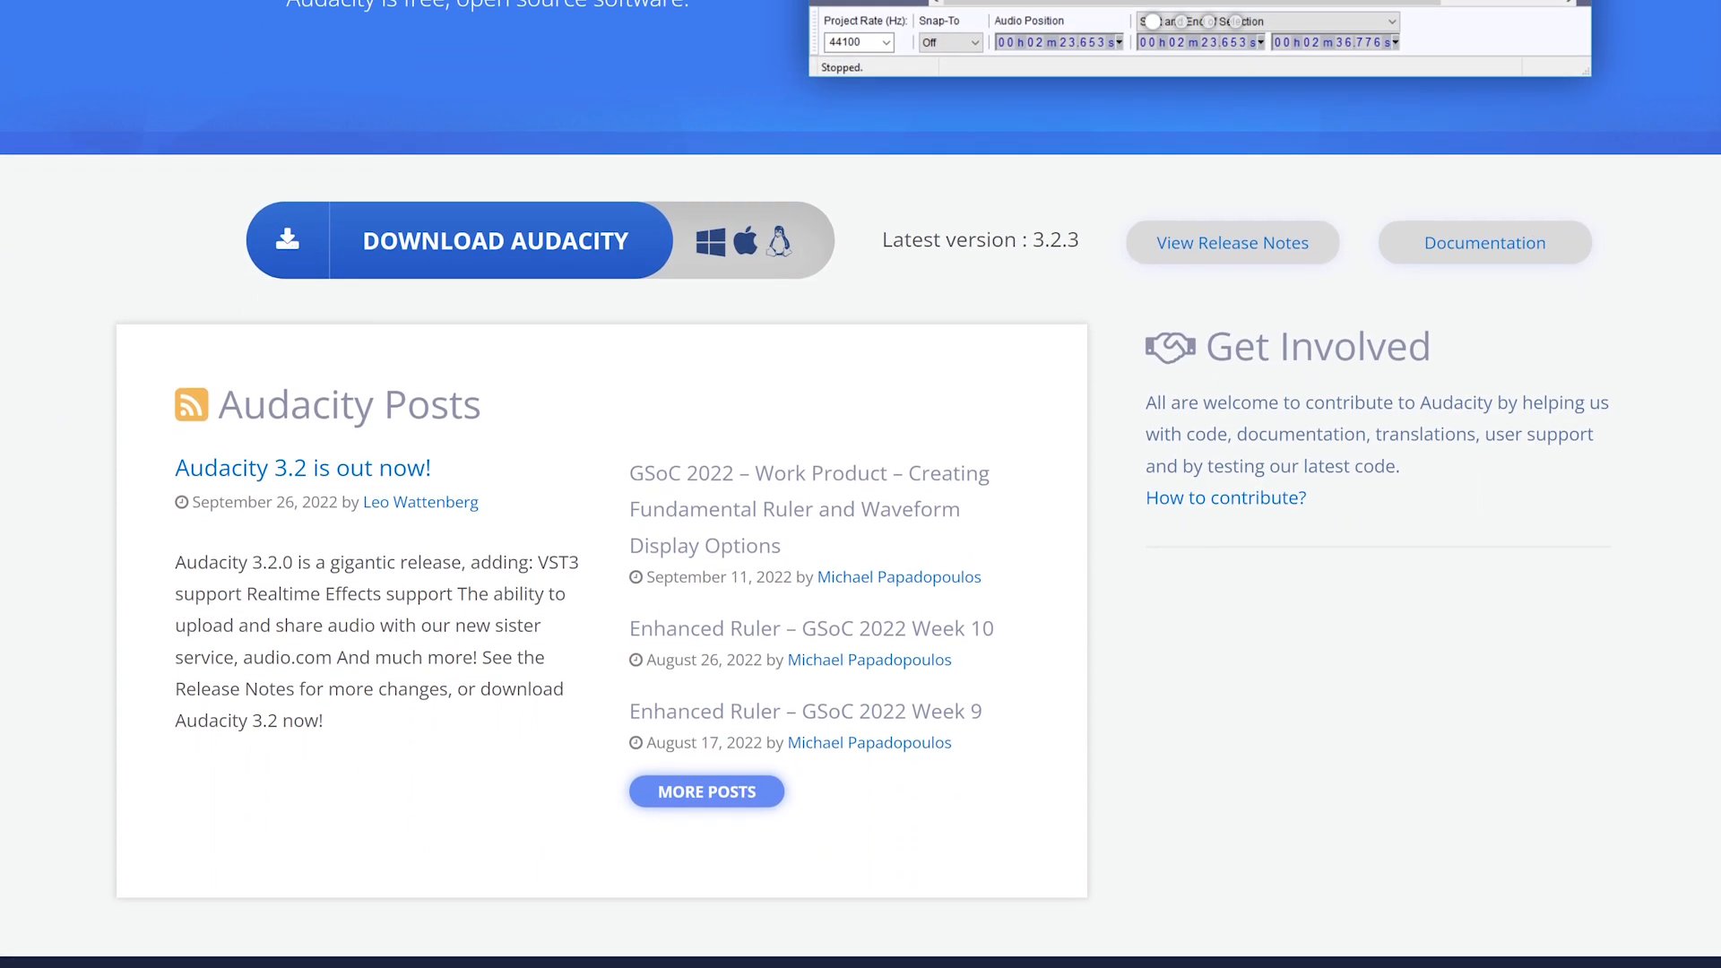
scroll(861, 484, "down", 1)
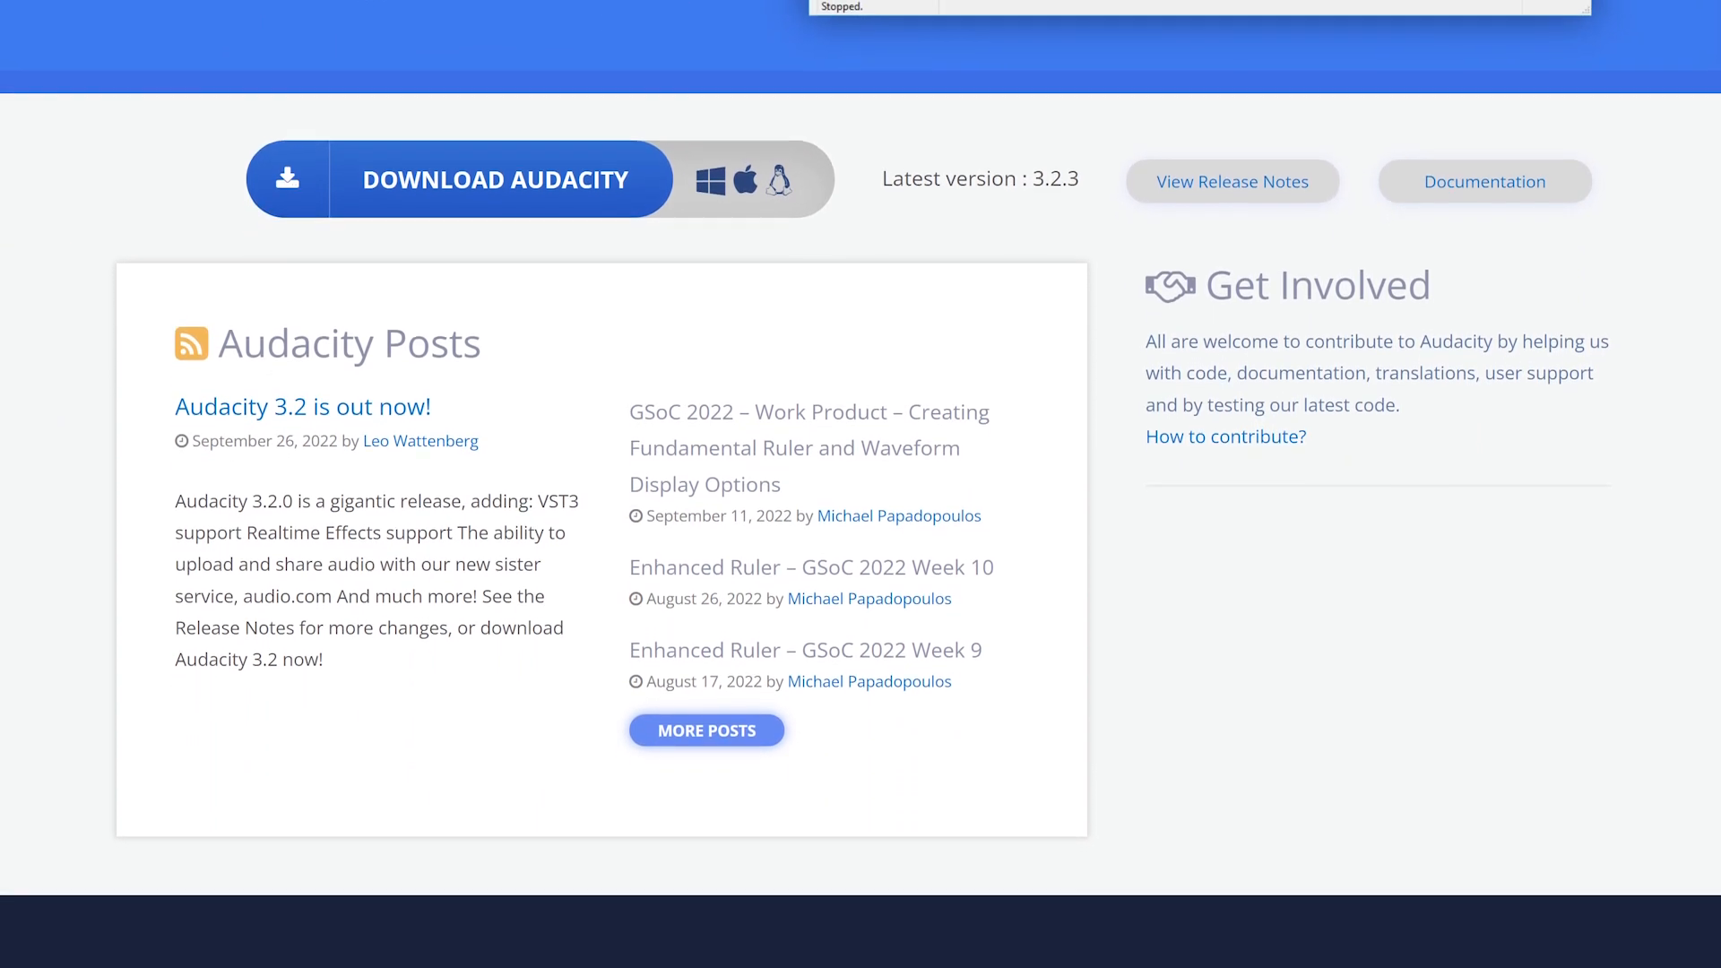
scroll(860, 484, "down", 1)
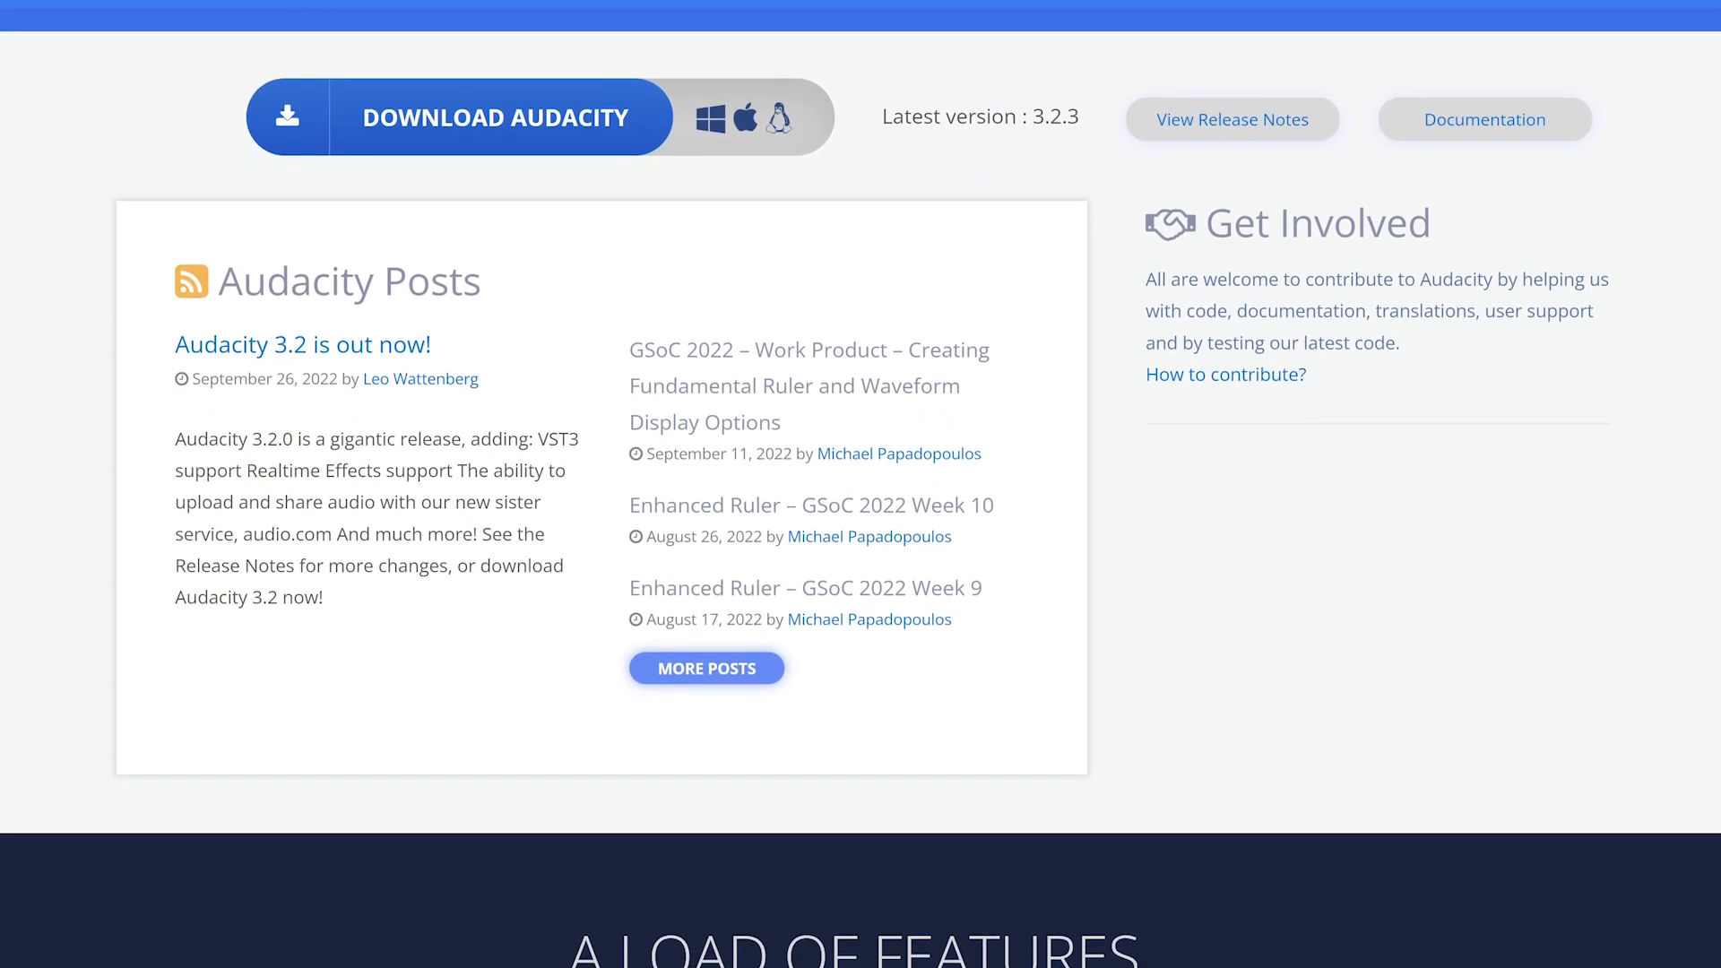
scroll(861, 484, "down", 1)
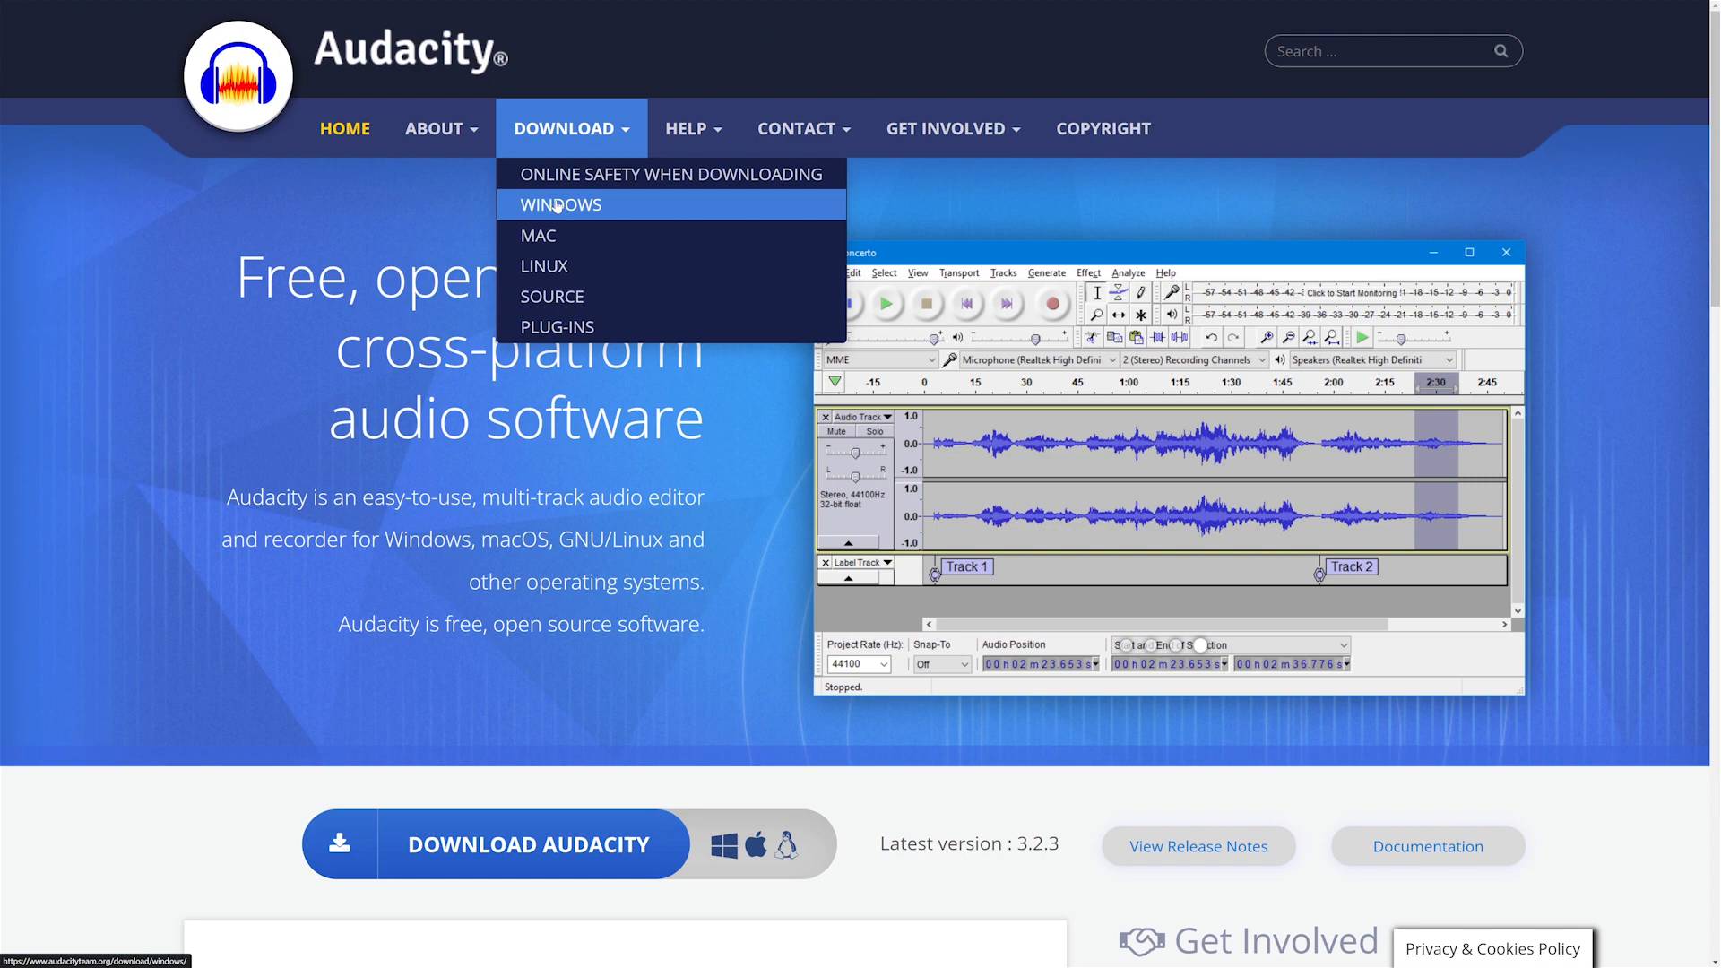
left_click(557, 204)
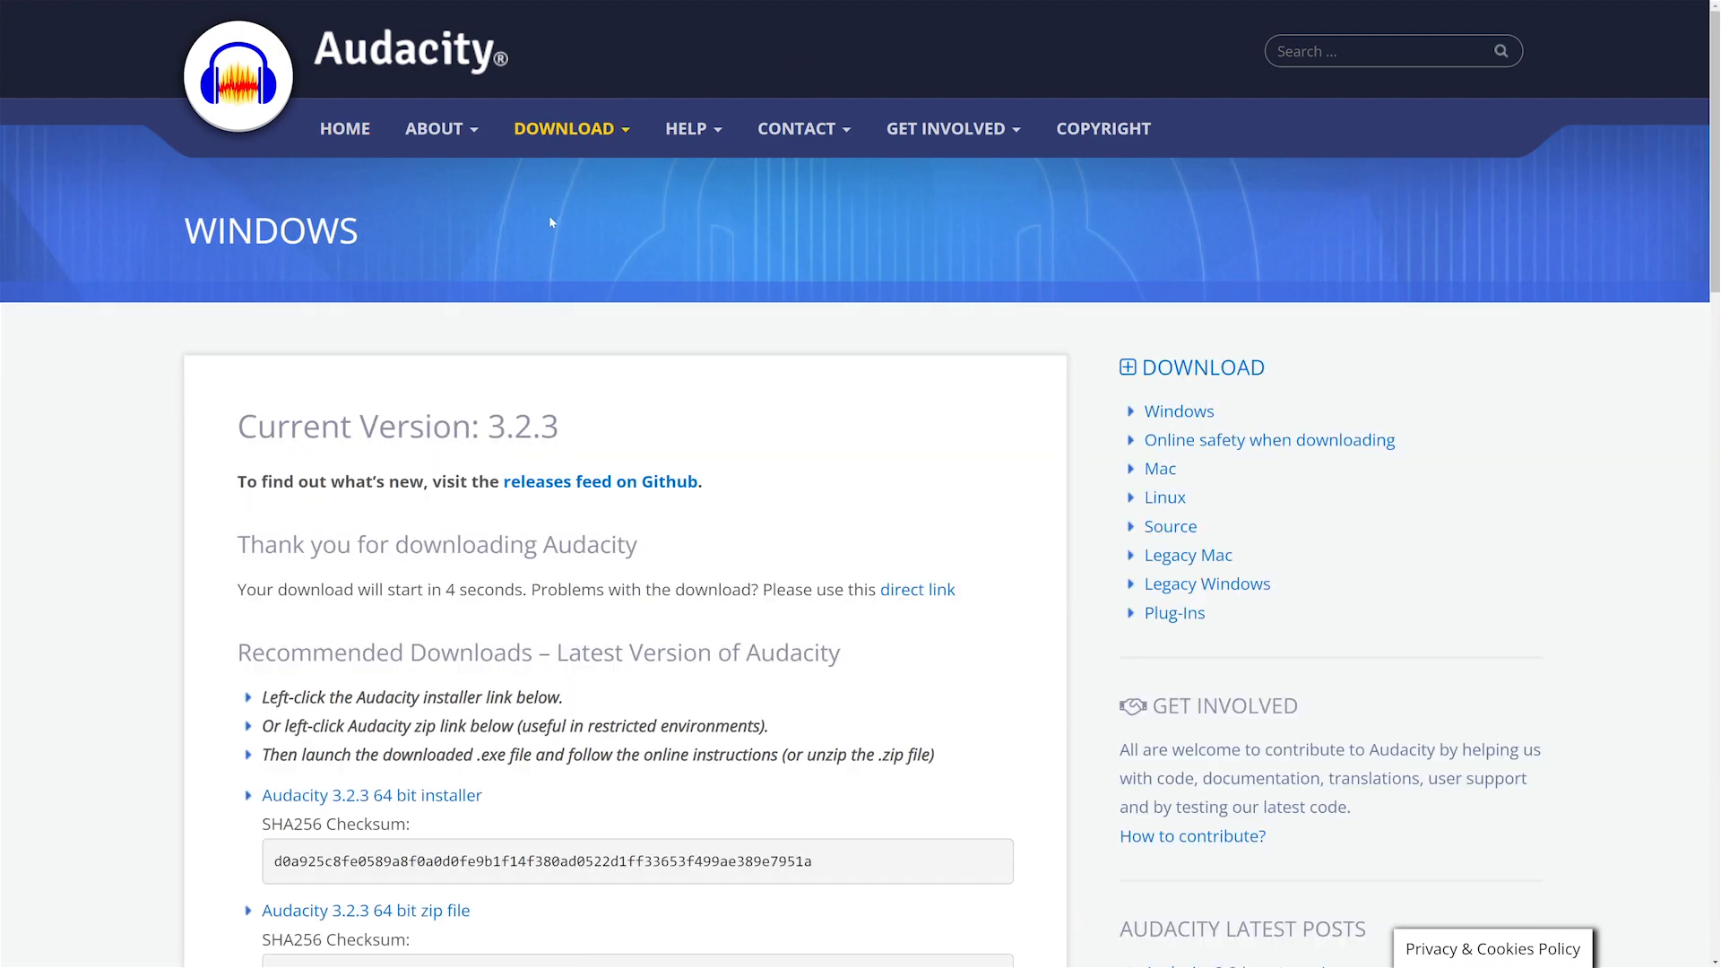
scroll(416, 536, "down", 3)
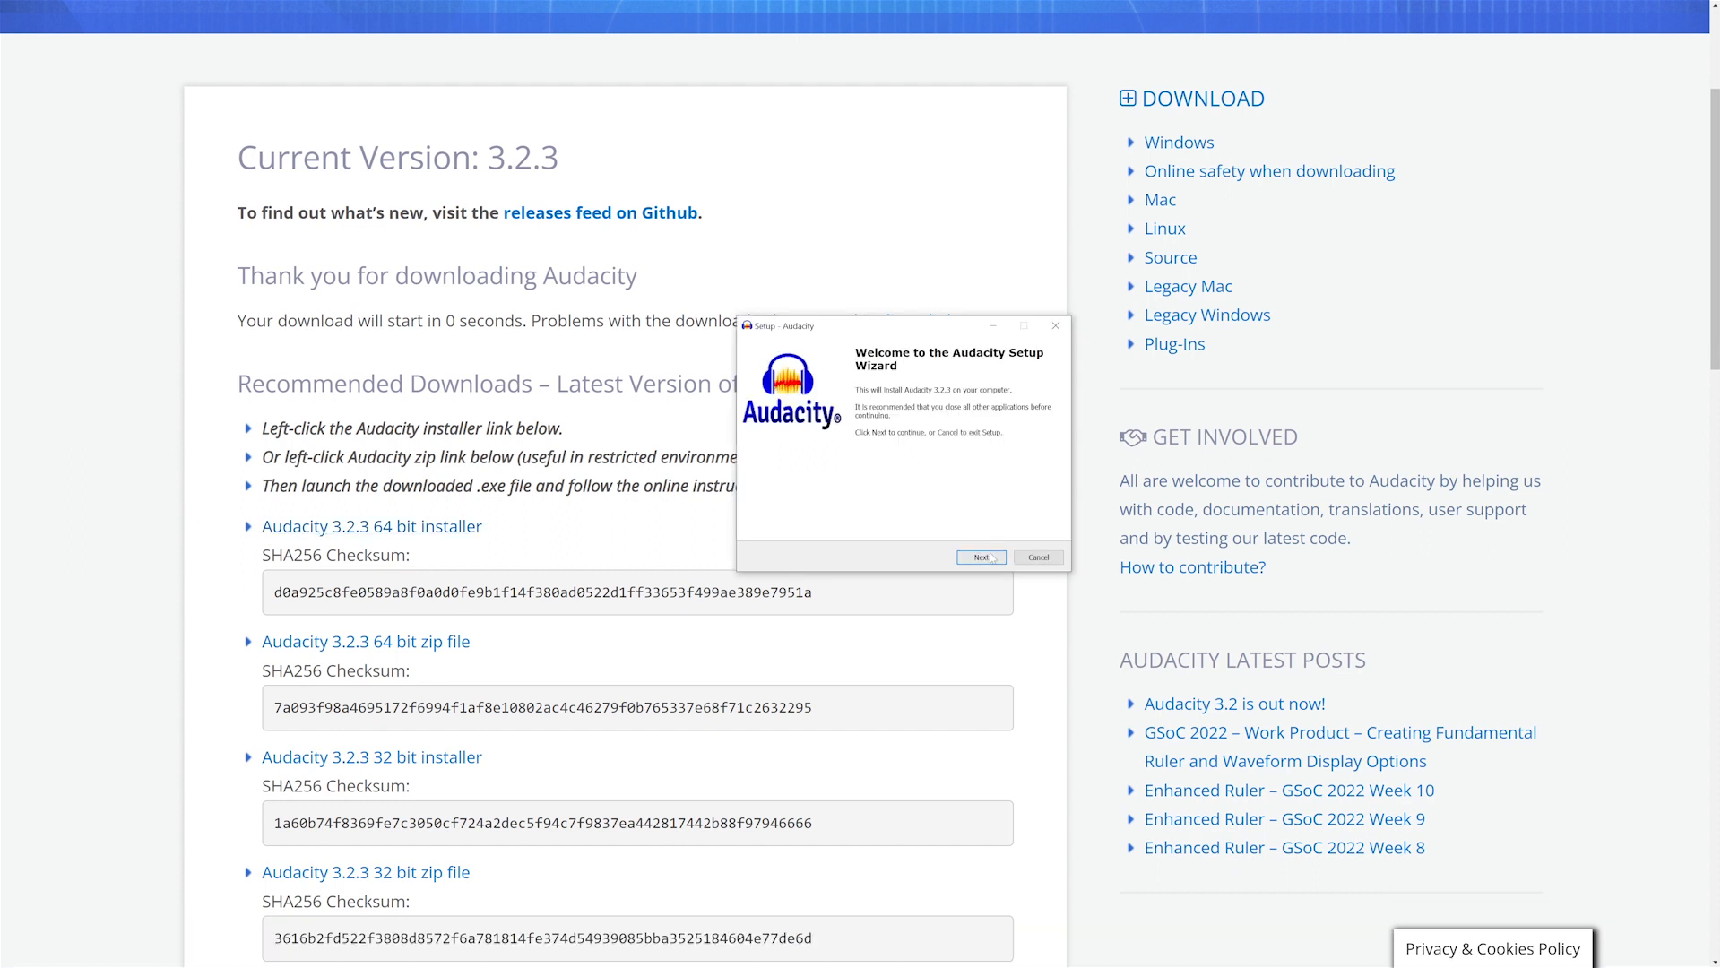
- Install Audacity into C:\Program Files\Audacity with a desktop shortcut and proceed past the information page
left_click(982, 558)
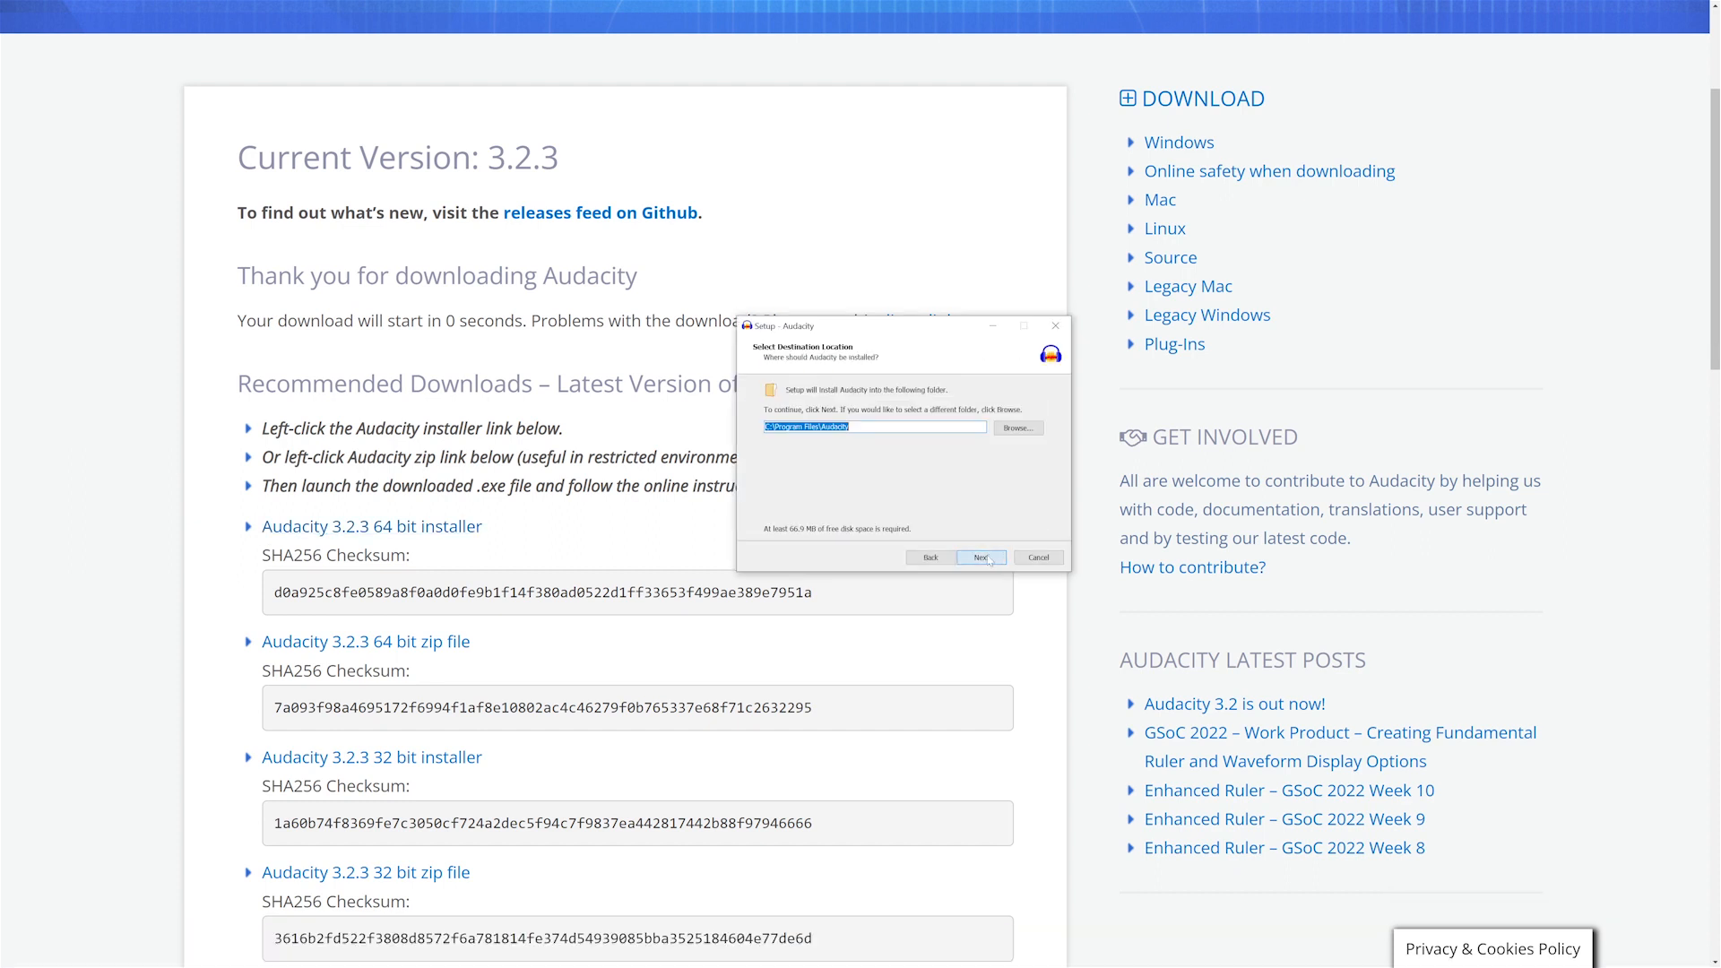
left_click(982, 557)
left_click(981, 557)
left_click(982, 557)
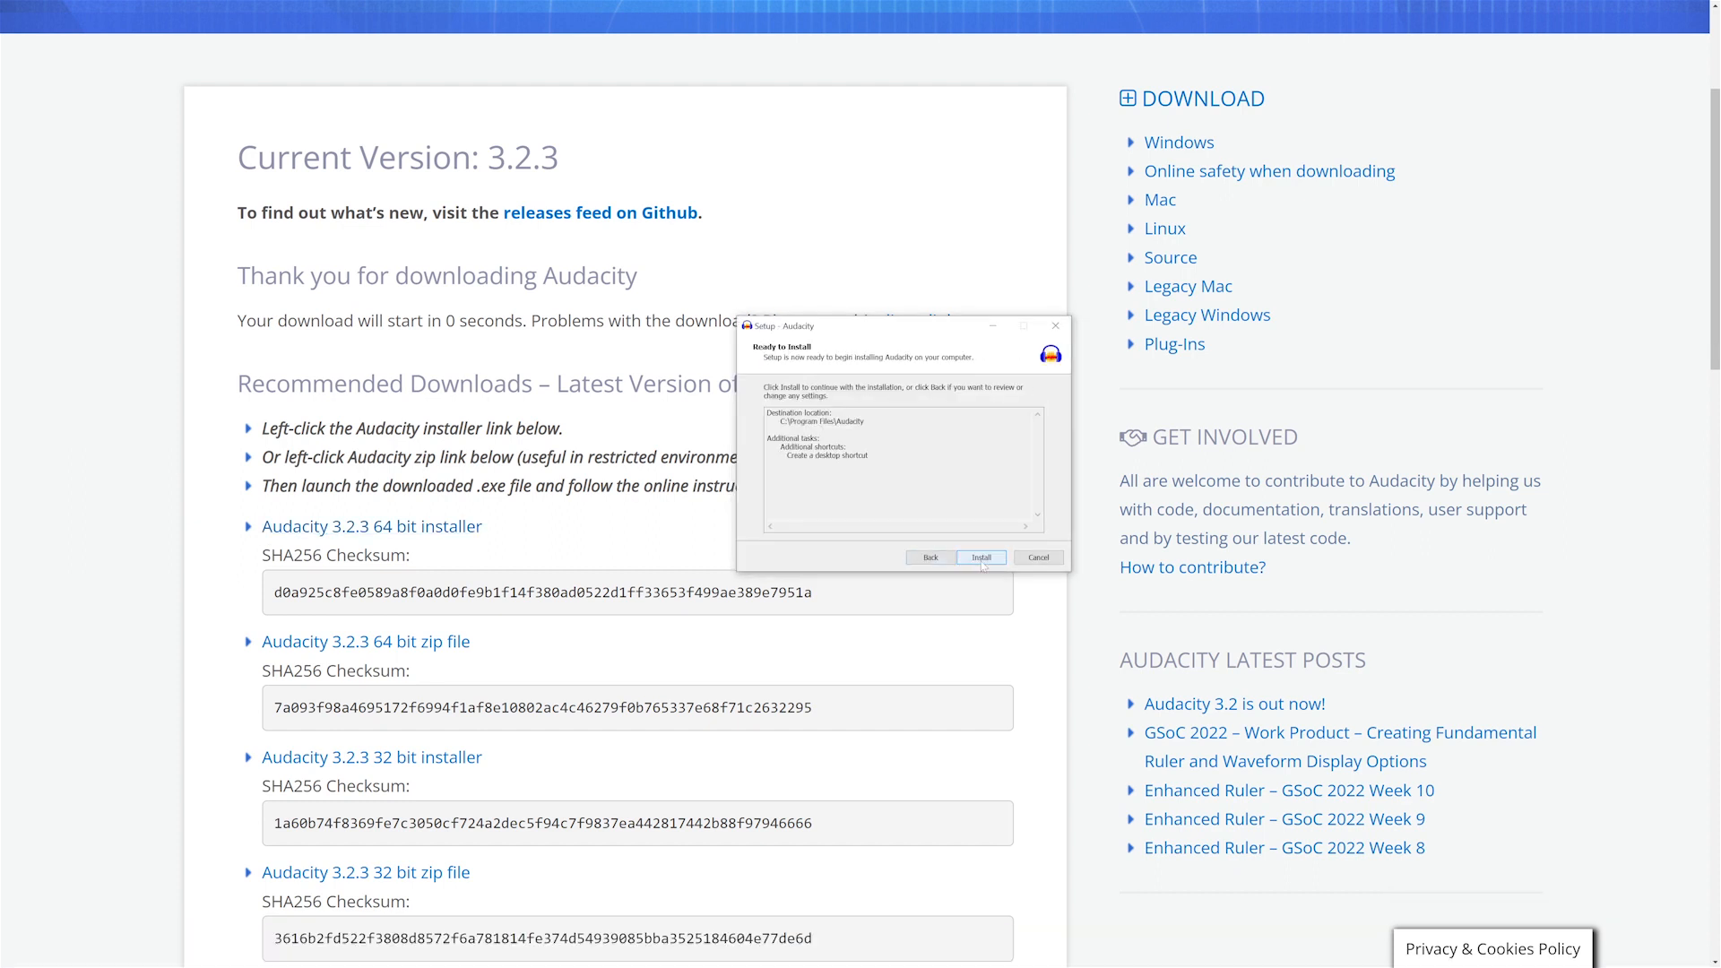
left_click(982, 557)
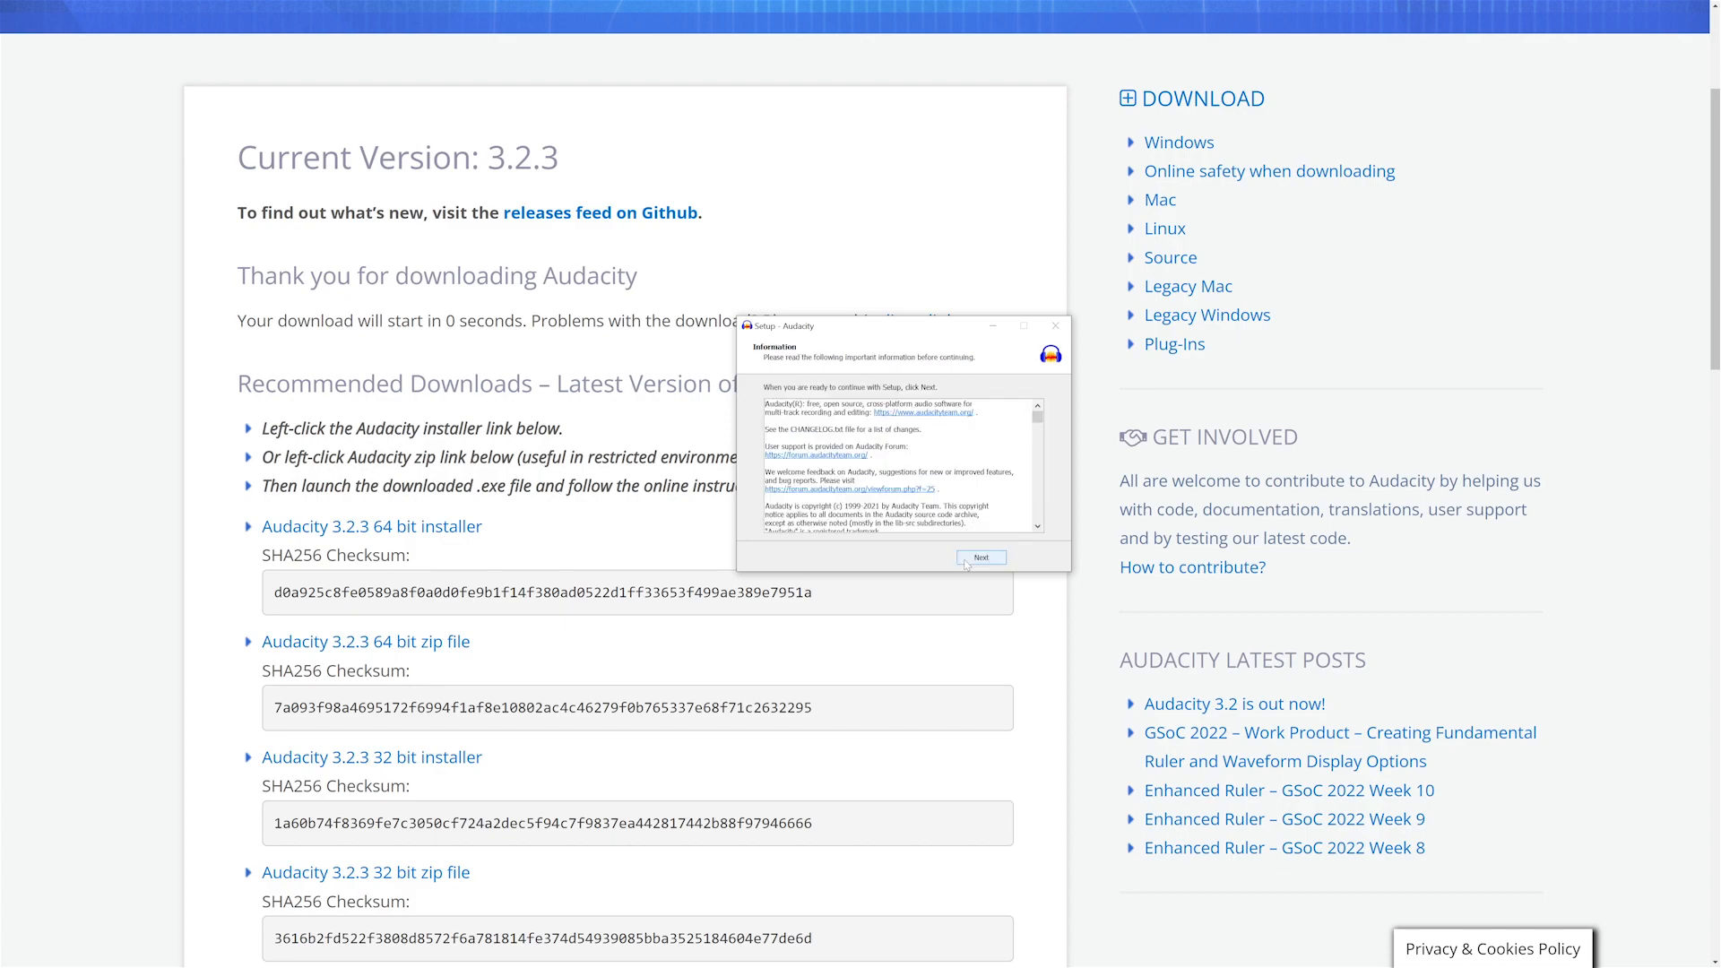
left_click(969, 563)
left_click(970, 562)
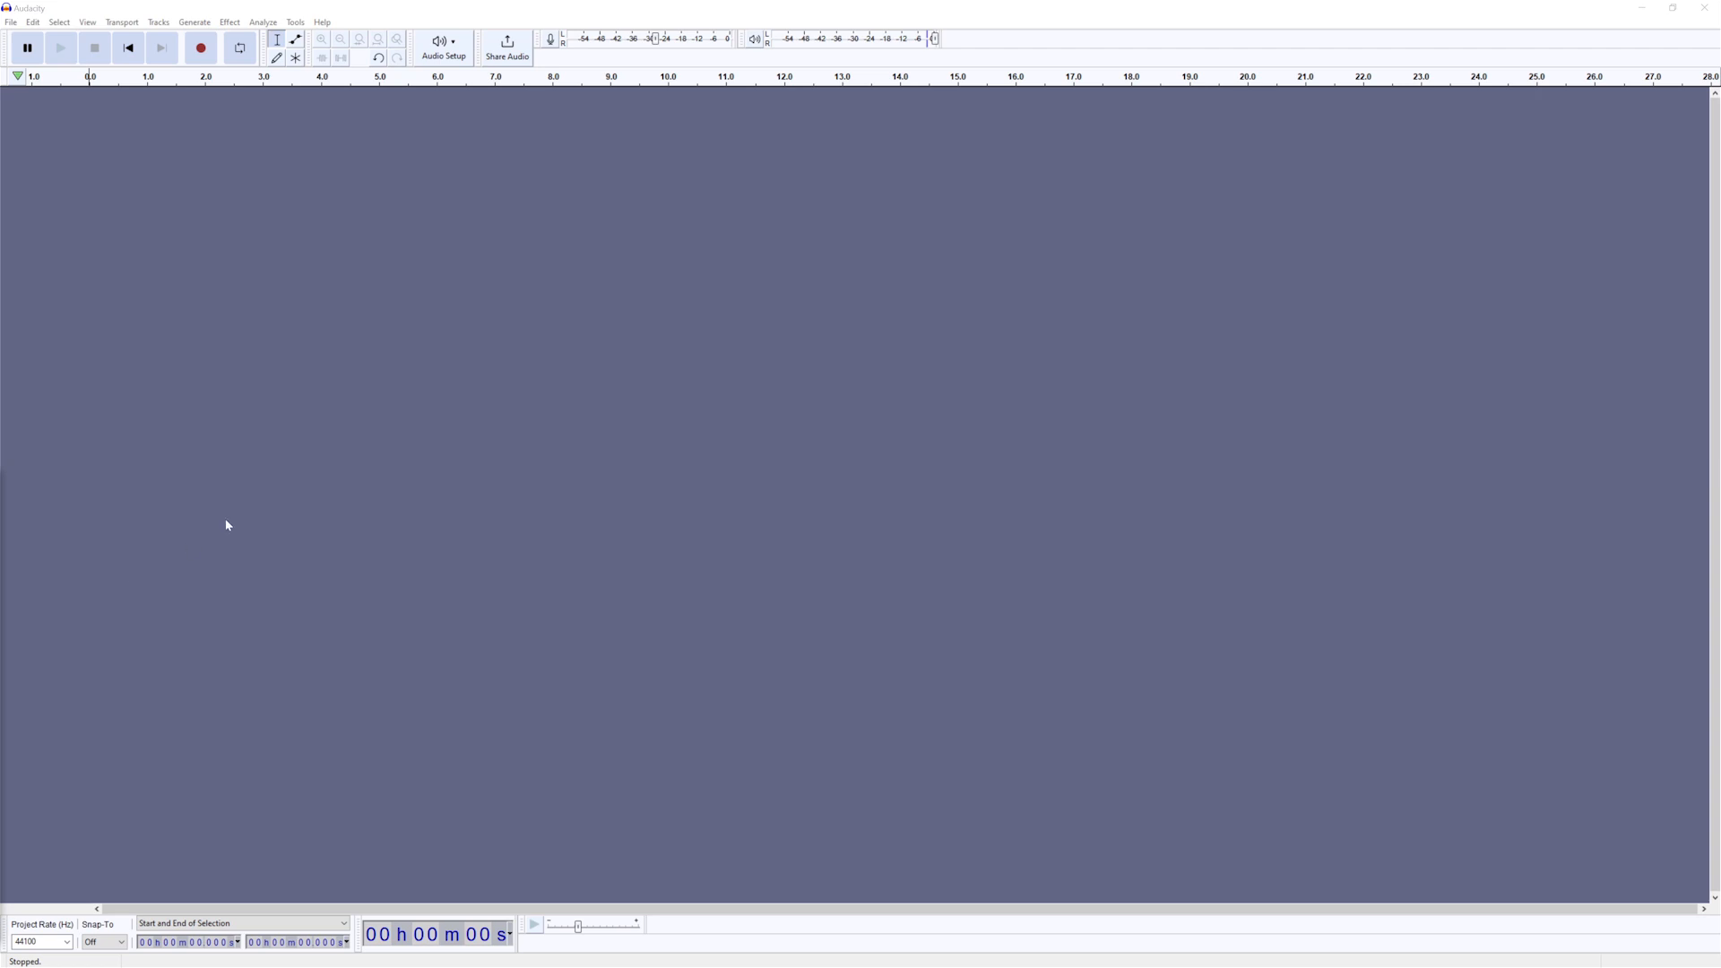
- Review the playback and recording device choices in the audio setup
left_click(438, 51)
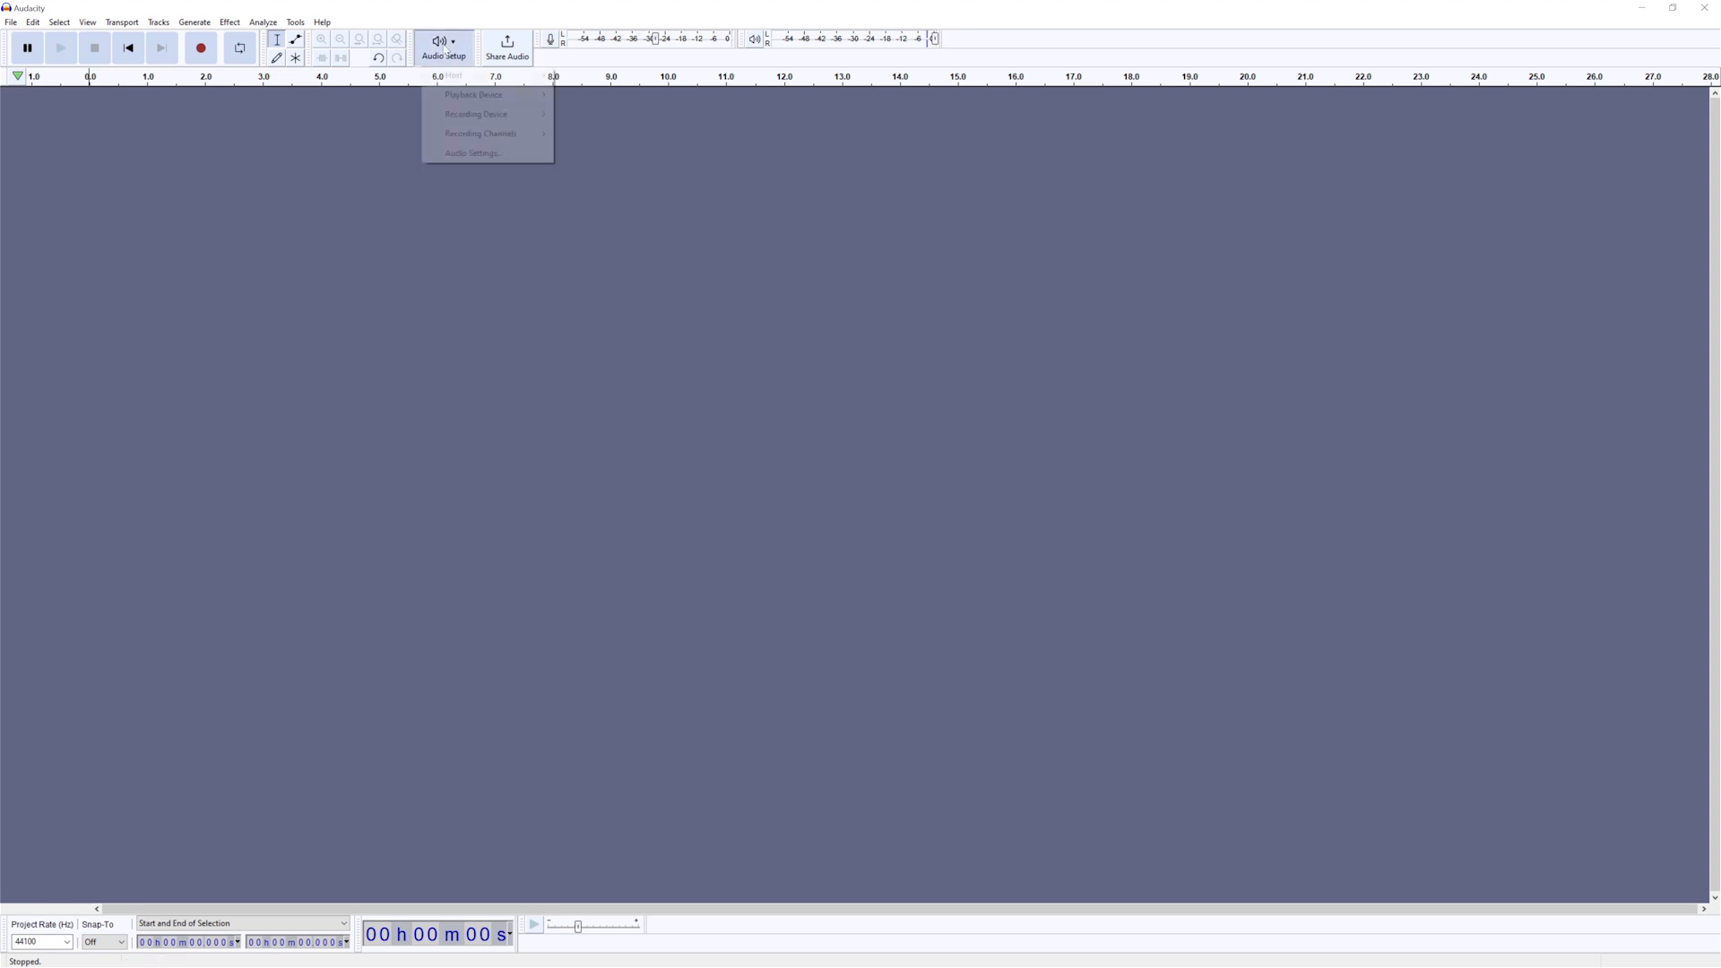
mouse_move(465, 90)
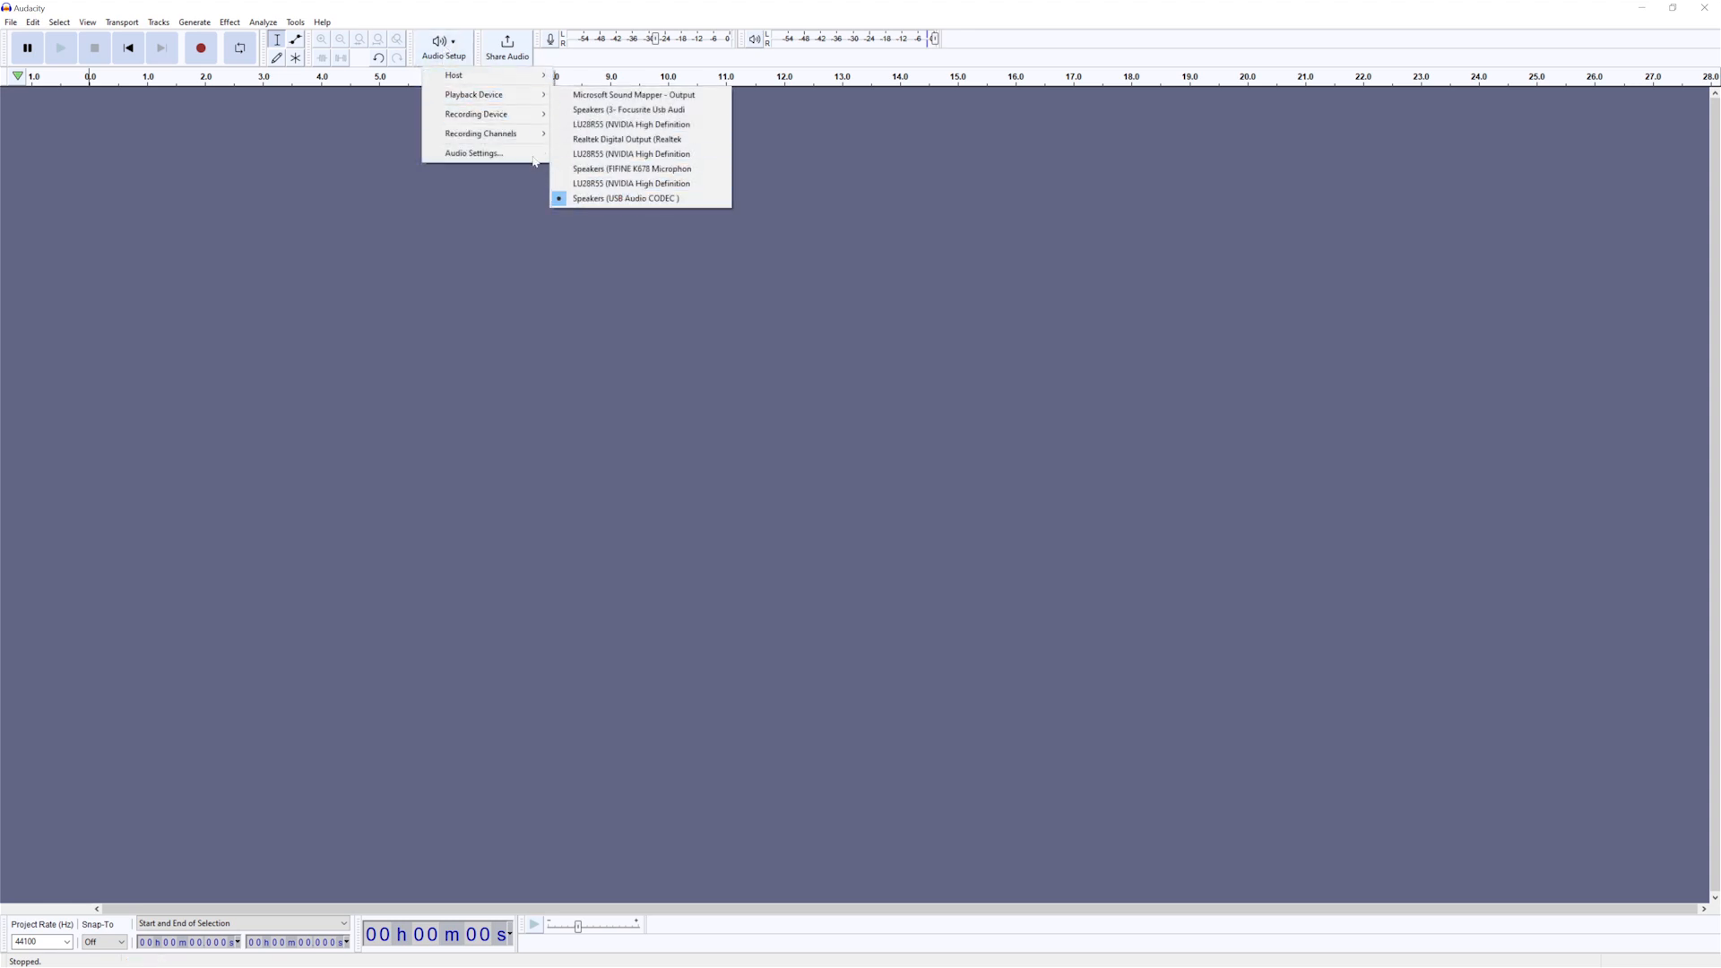
mouse_move(502, 113)
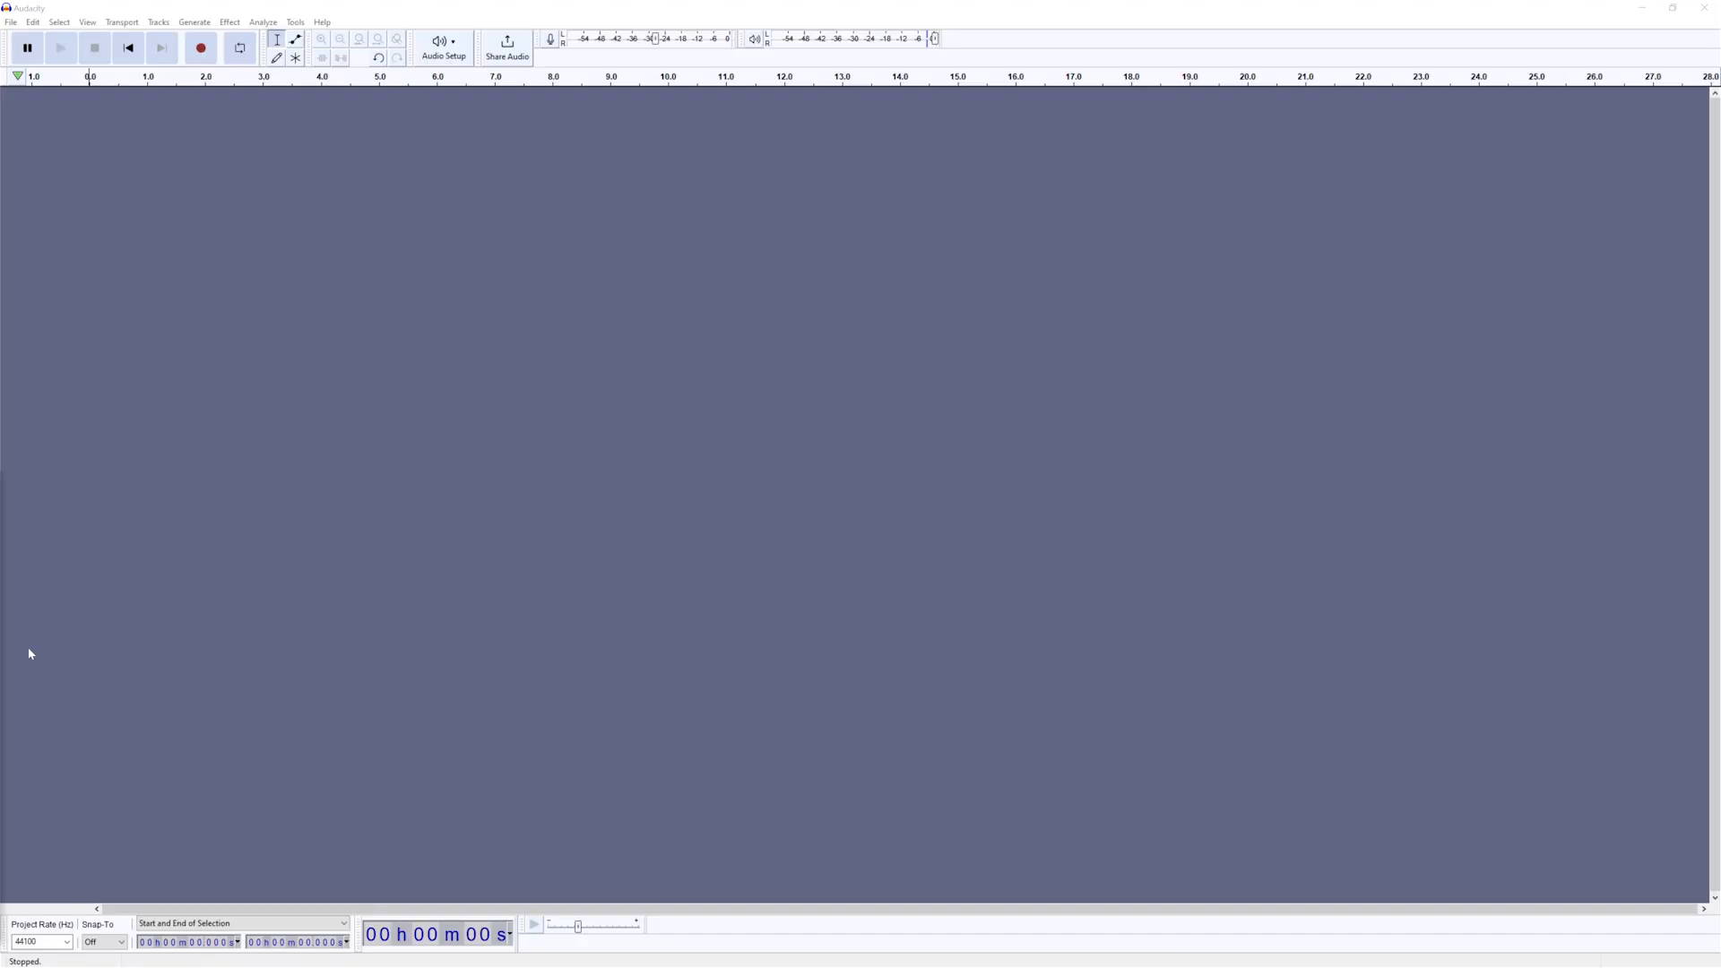
- Generate a 32-bar Metronome Tick rhythm track at 130 bpm with 4 beats per bar, and play back its opening seconds
left_click(199, 22)
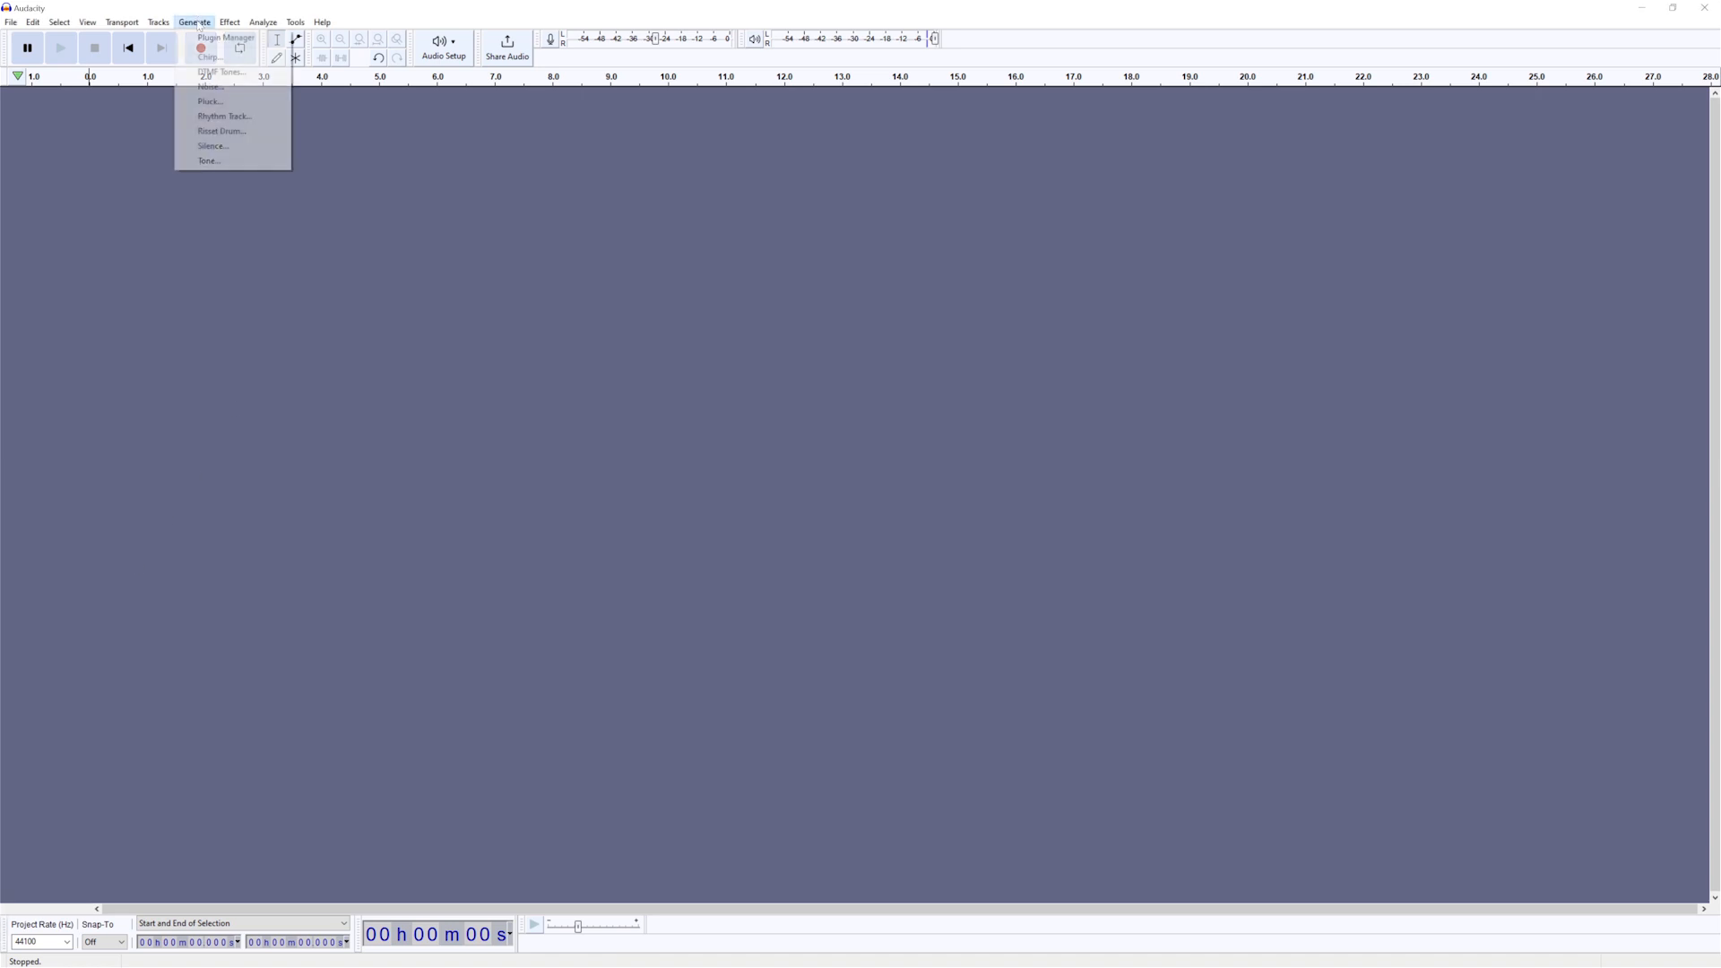
left_click(228, 115)
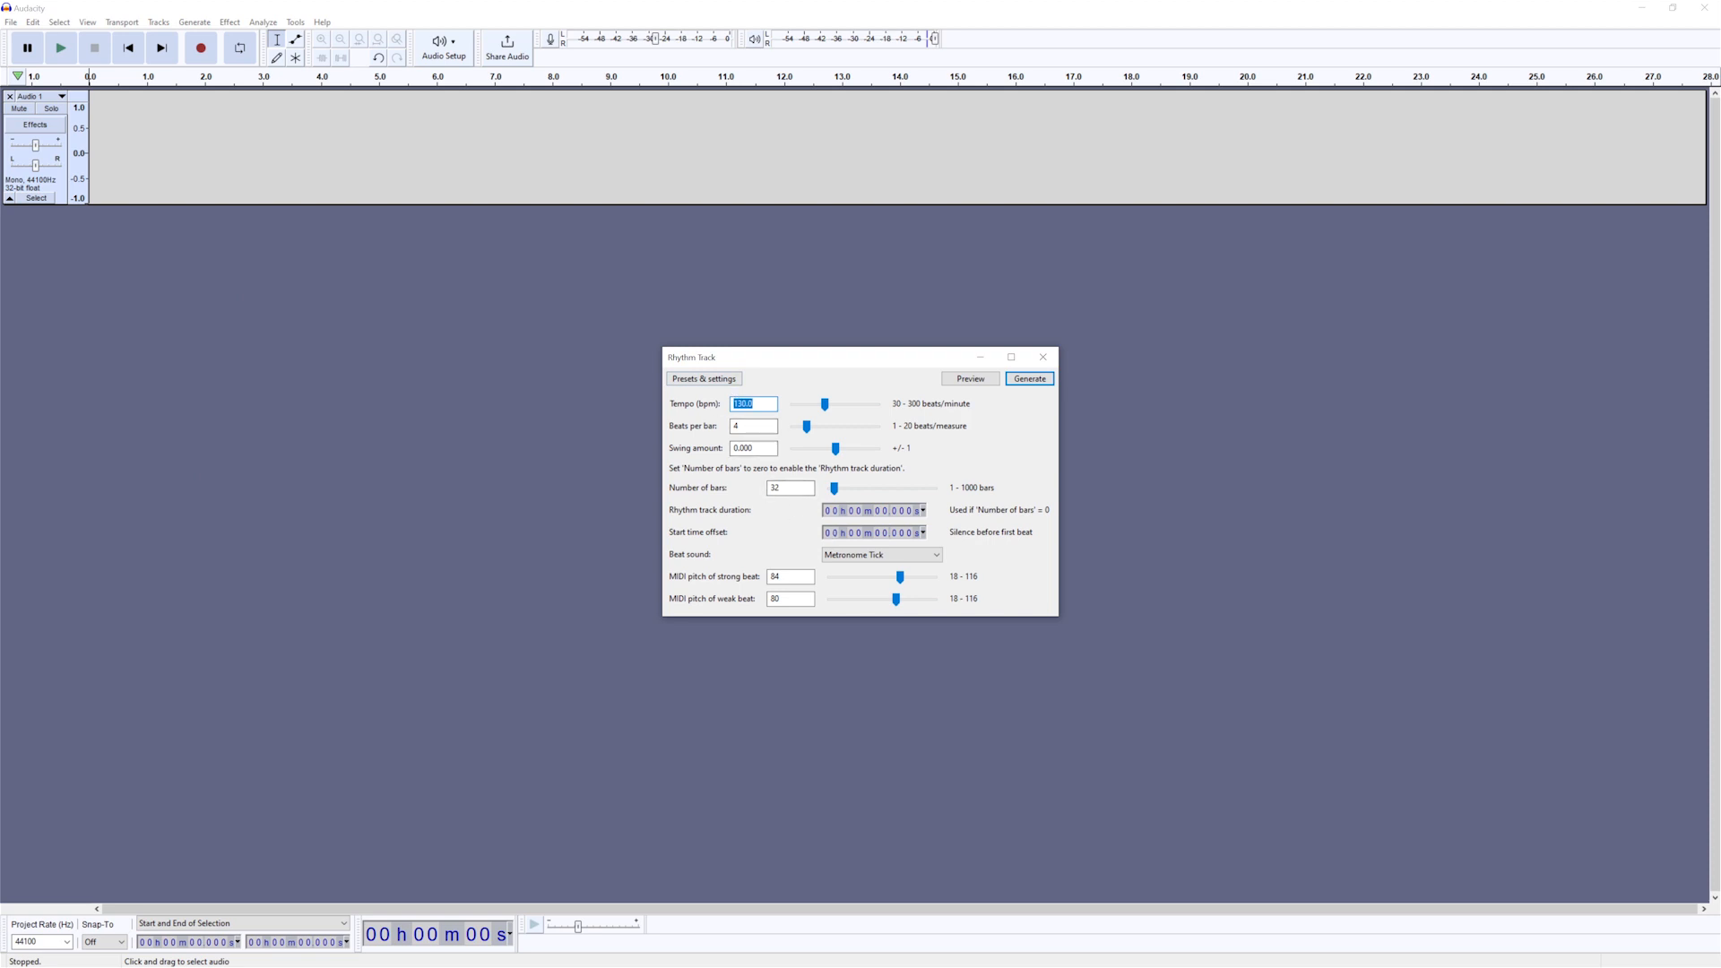
left_click(1021, 380)
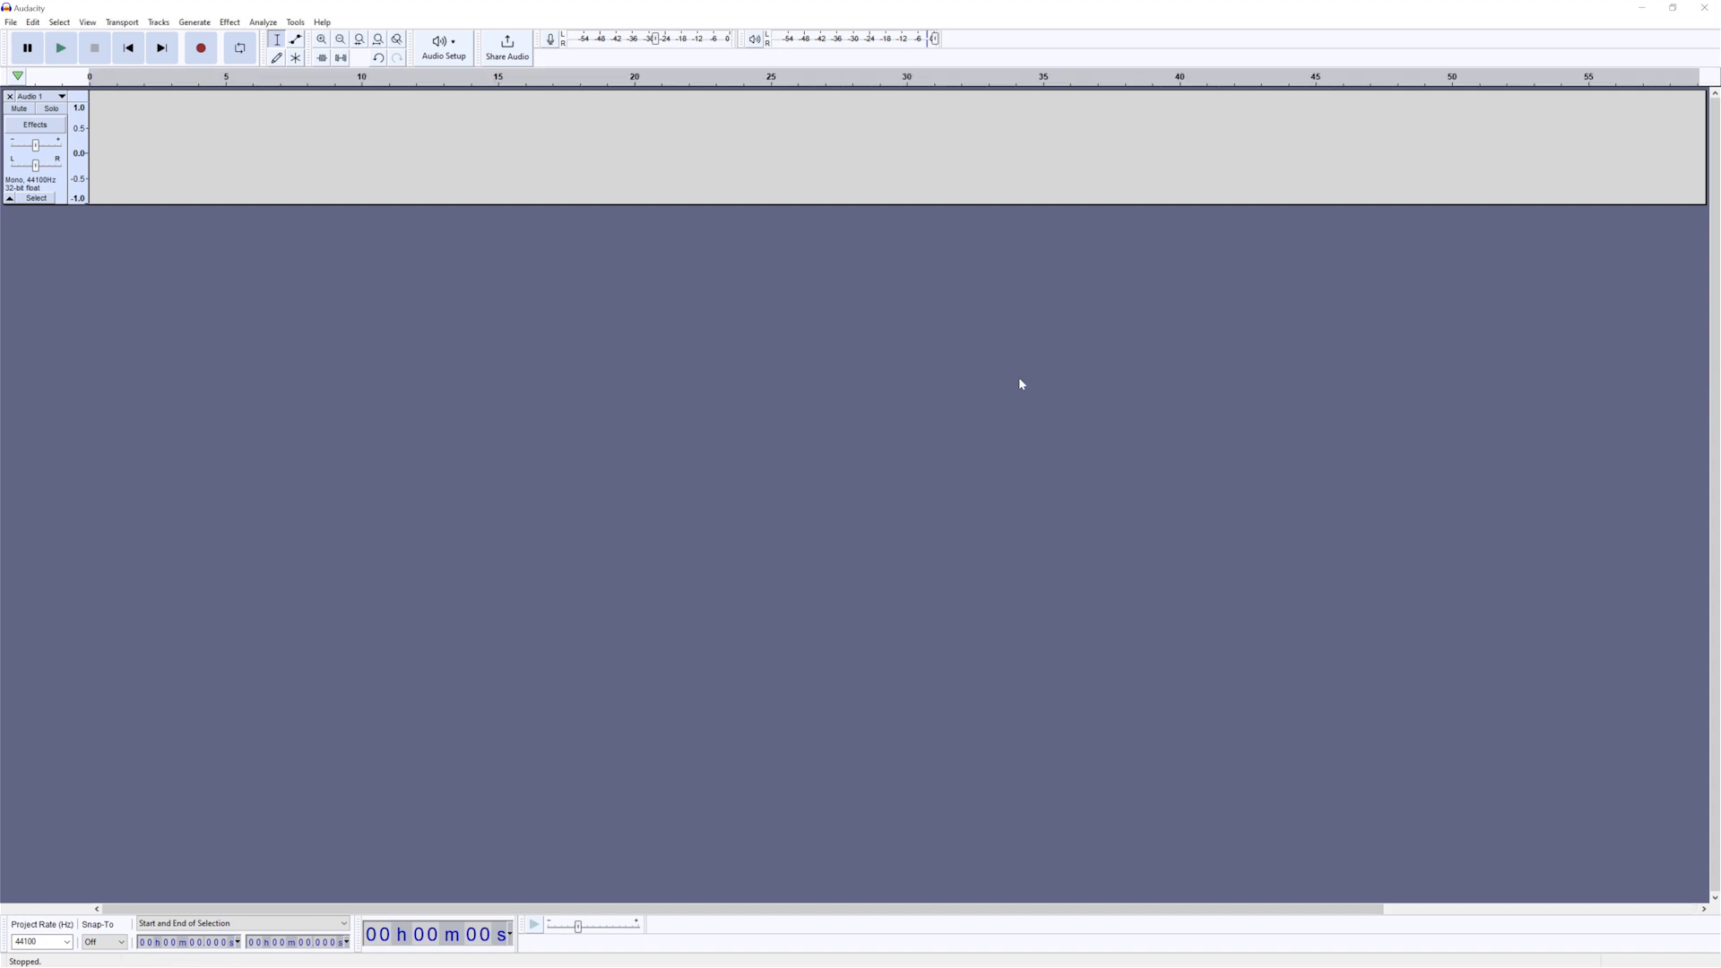
left_click(62, 49)
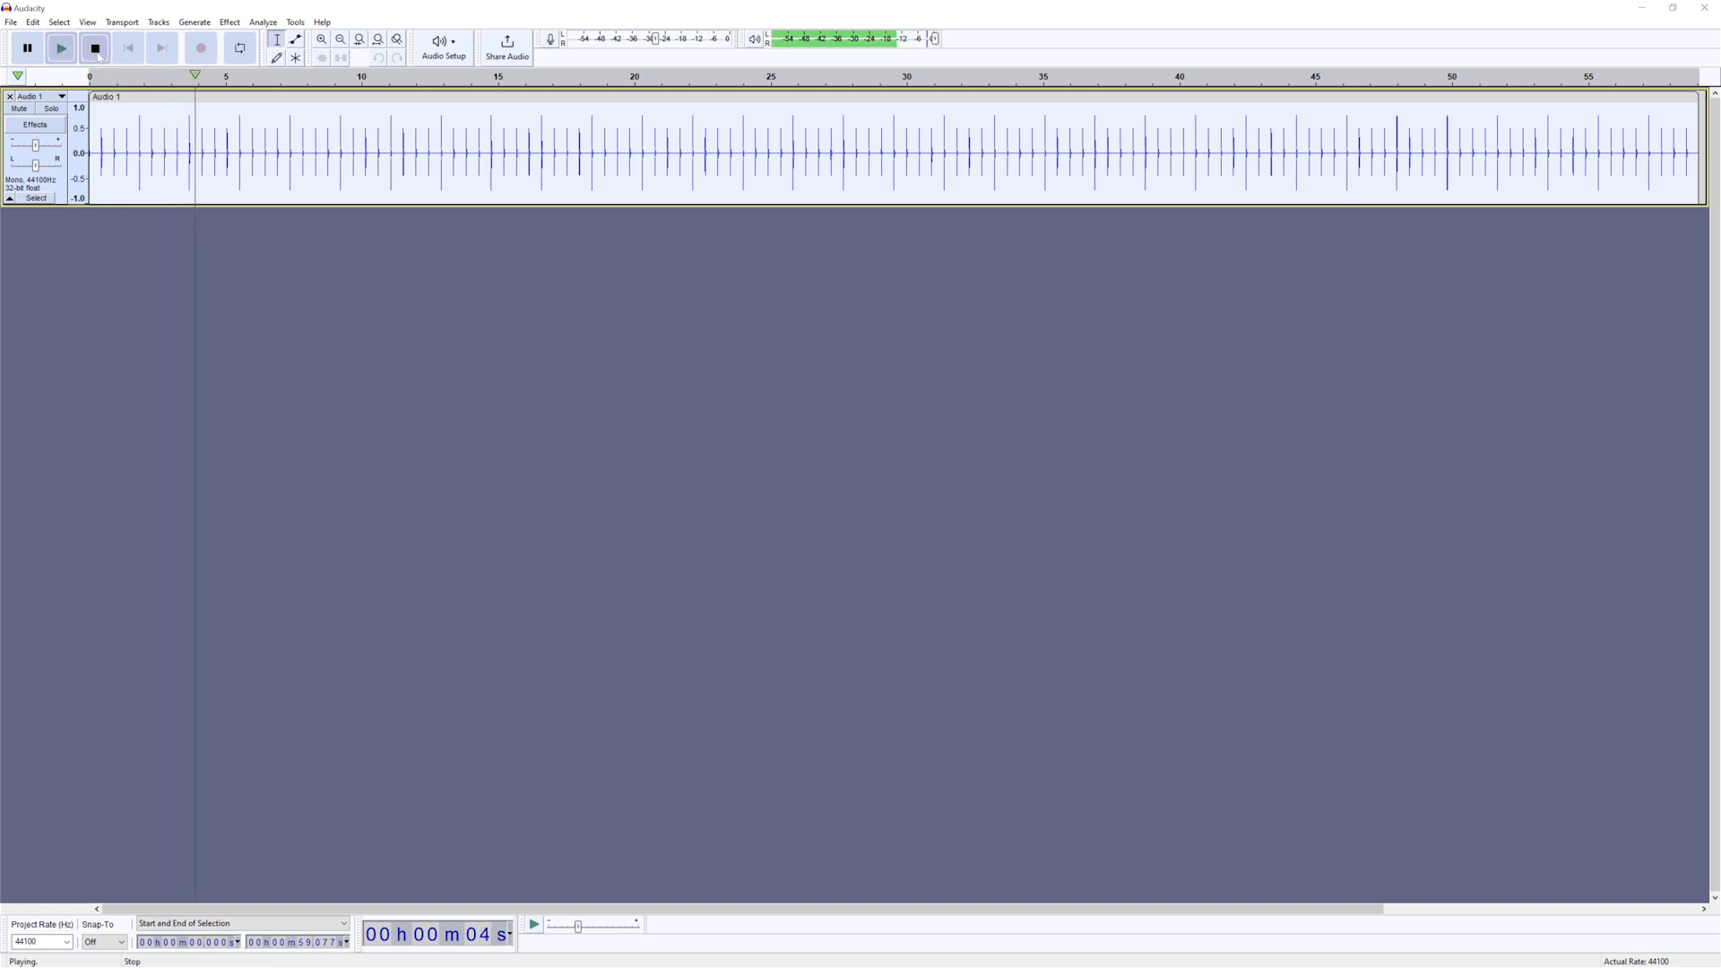
left_click(94, 48)
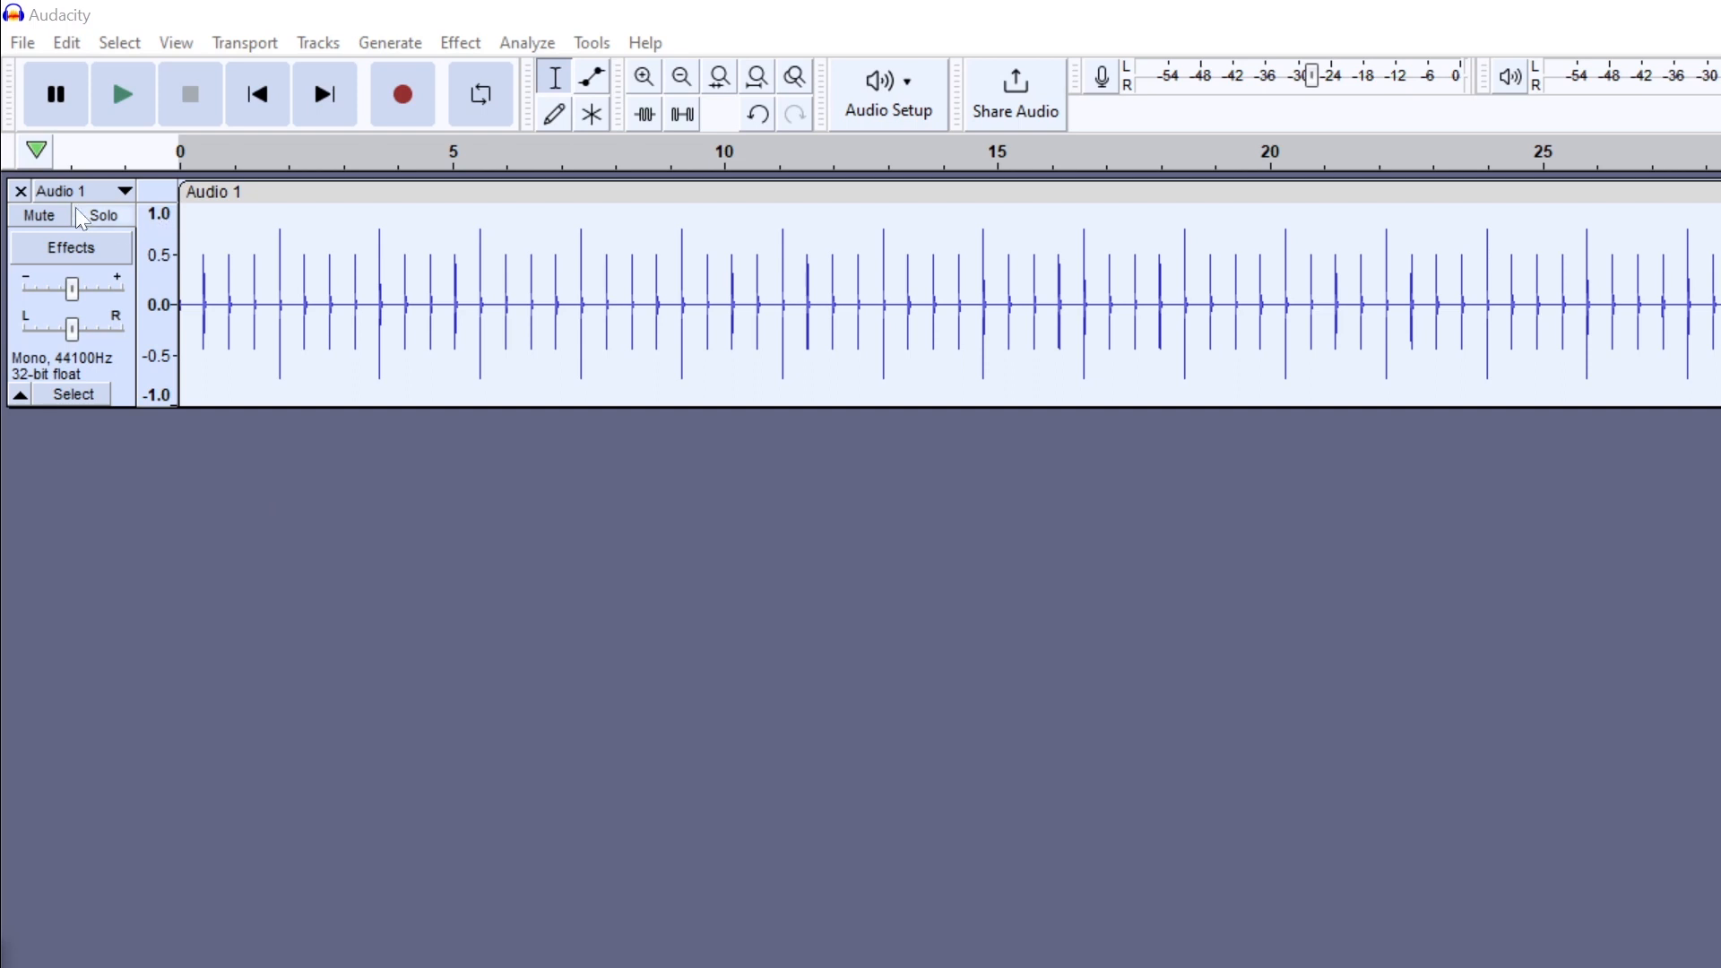
- Delete the rhythm track and undo the deletion
left_click(20, 191)
key("ctrl+z")
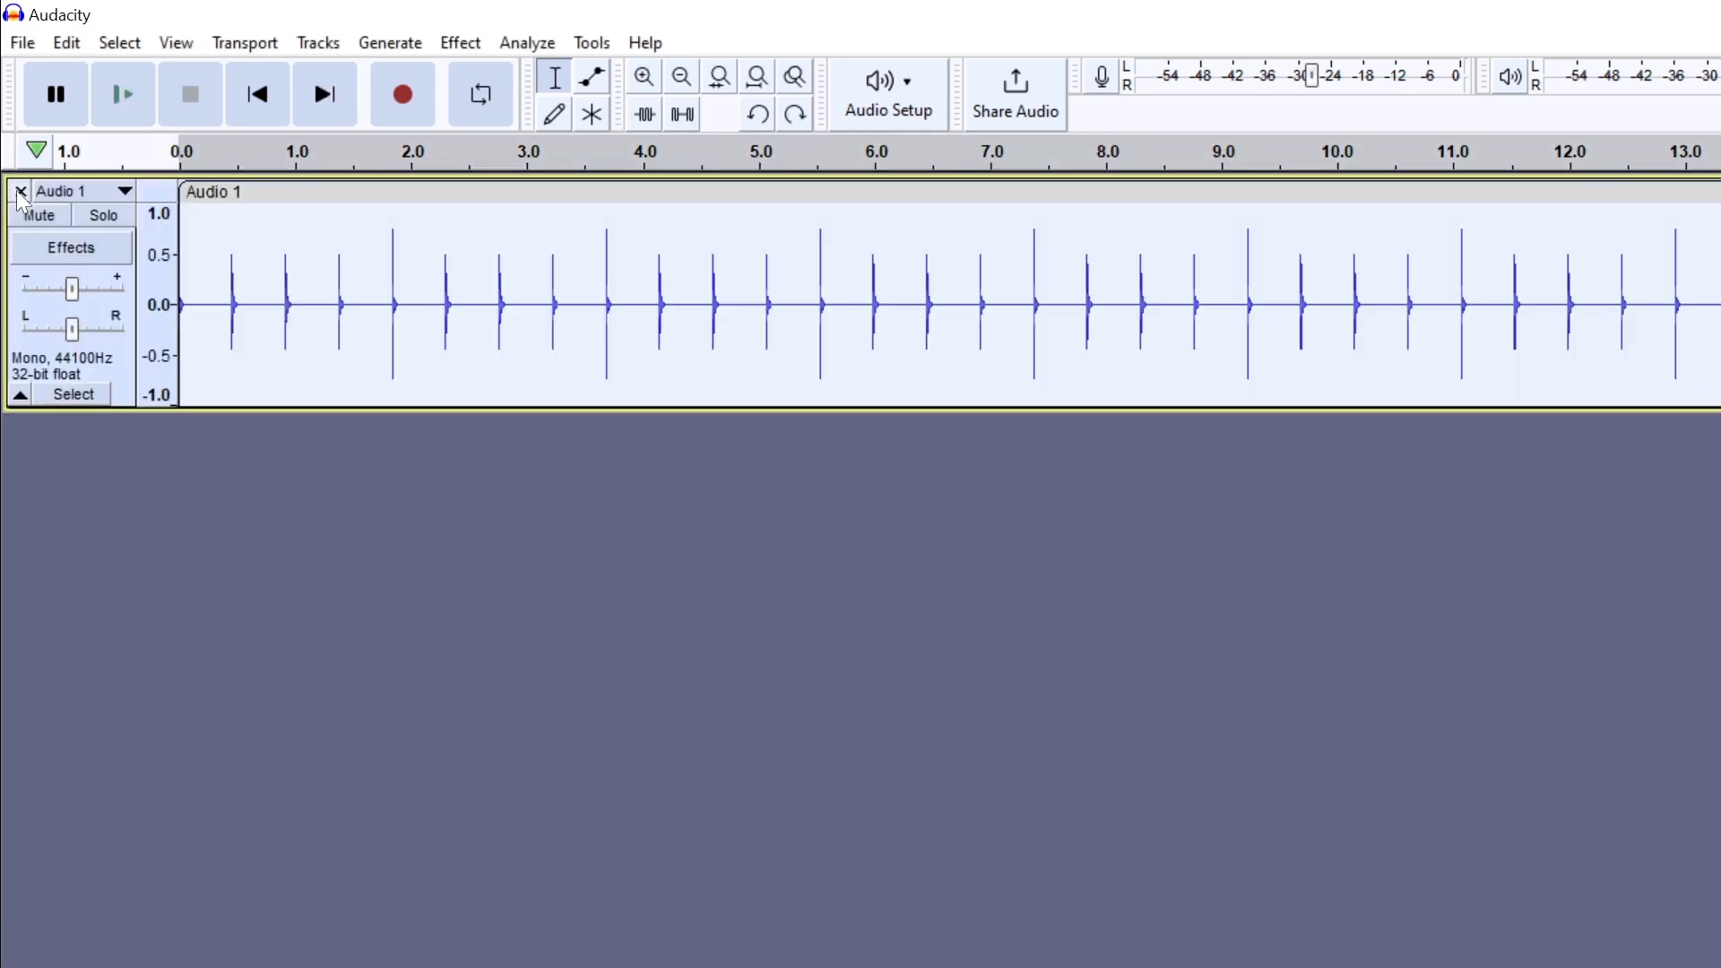
- Rename the rhythm track as Click Track
left_click(111, 192)
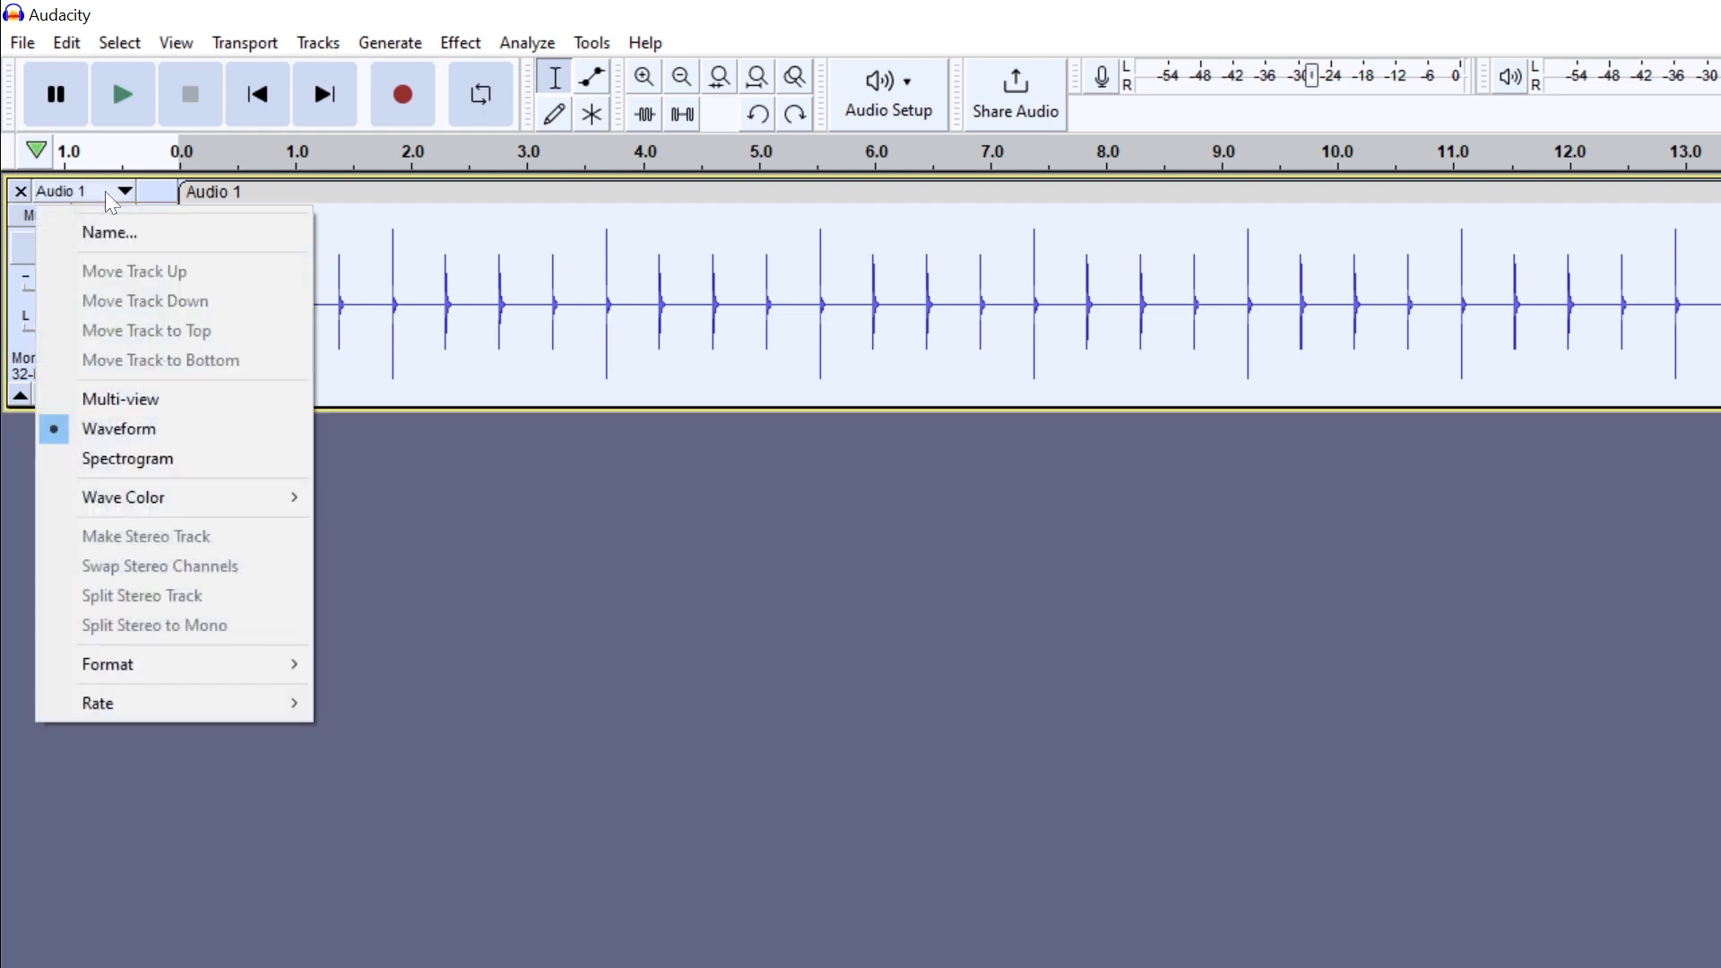
left_click(98, 233)
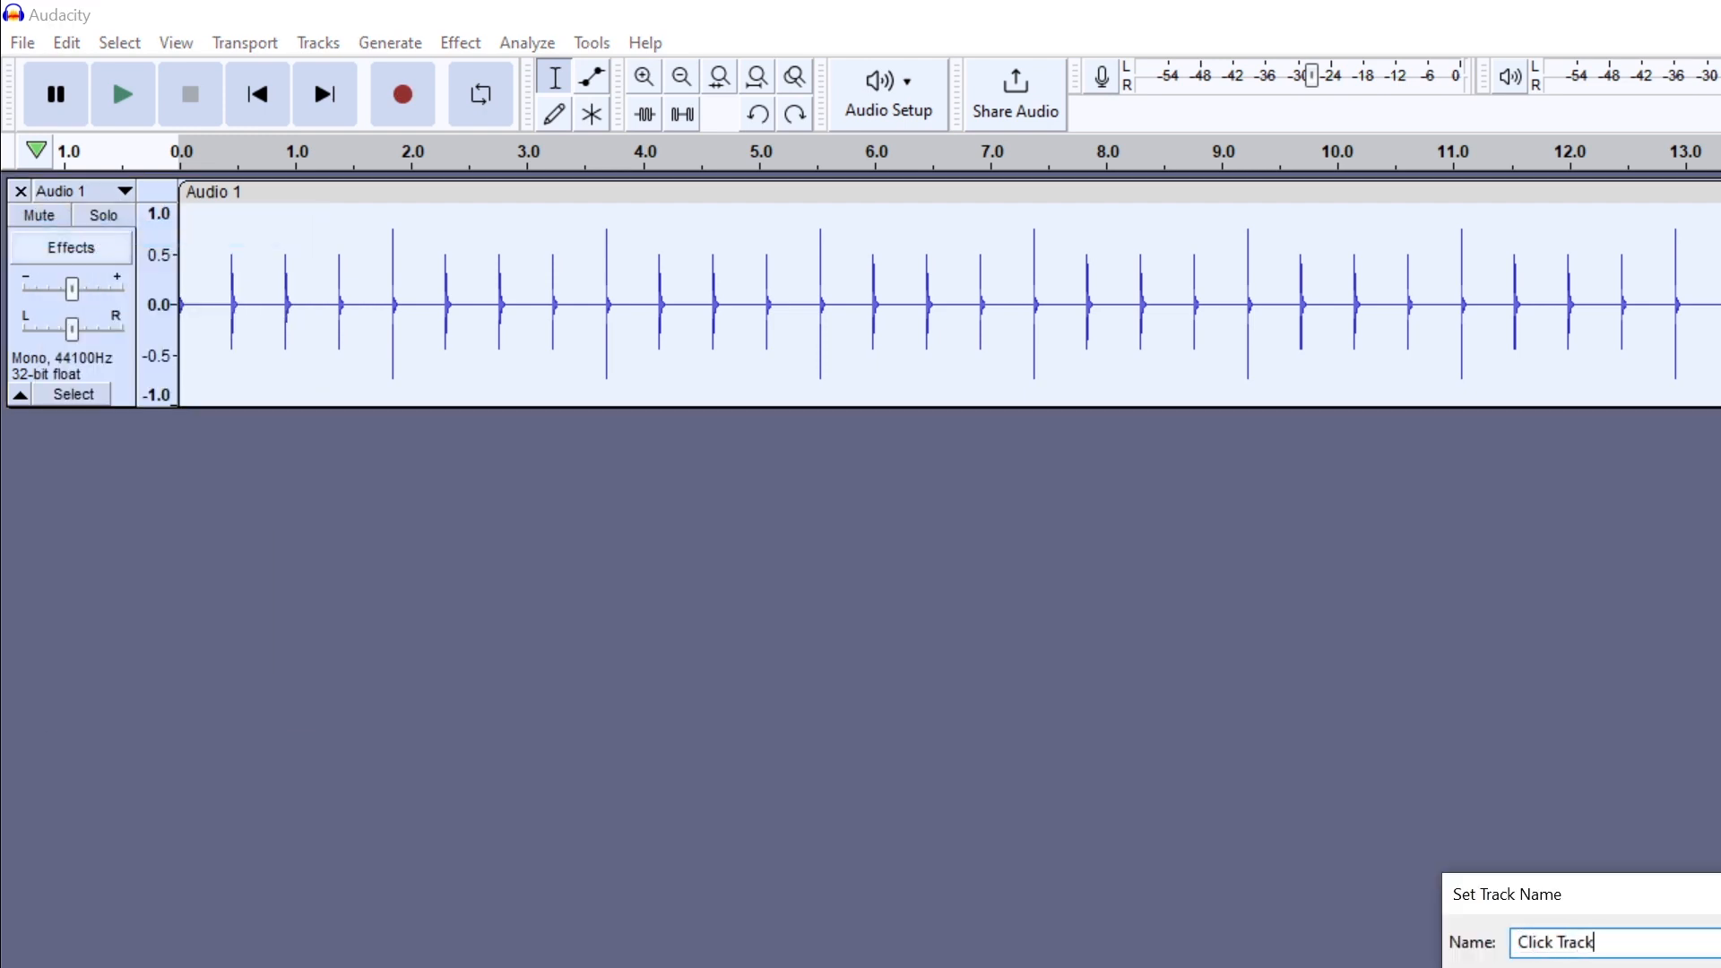
key("Return")
- Mute the Click Track and unmute it again
left_click(38, 220)
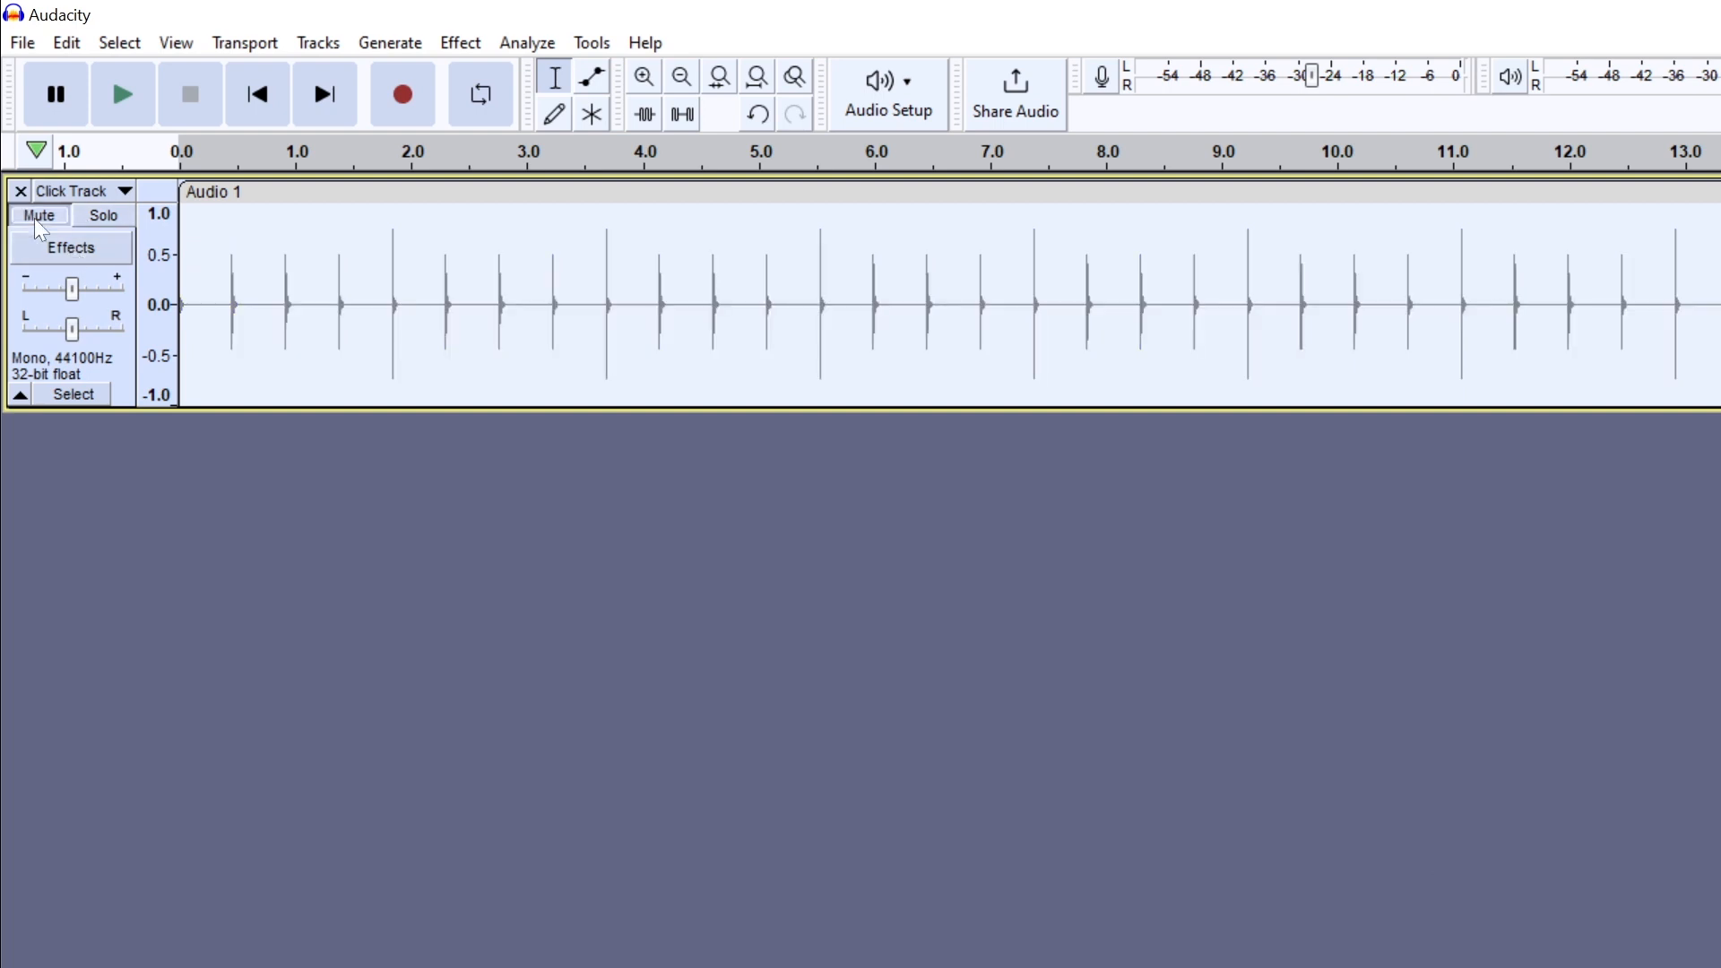
left_click(39, 218)
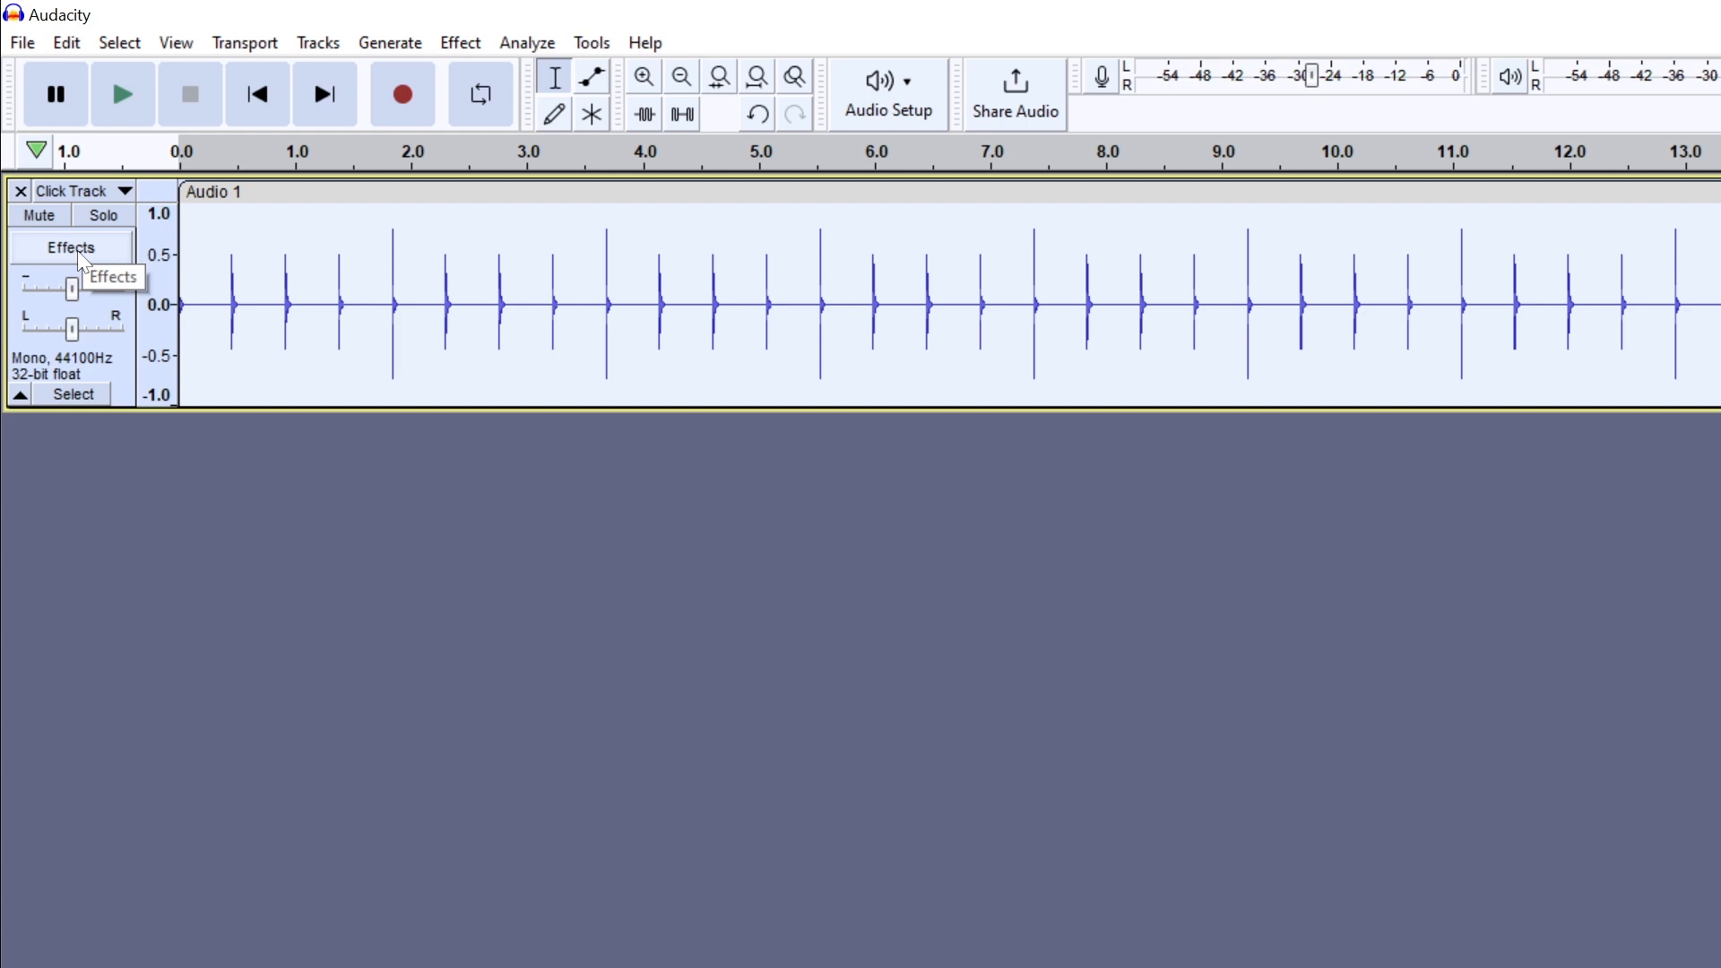
- Try a gain of 2.0 on the Click Track, test its pan control, and deselect the track
mouse_move(72, 289)
left_mouse_down()
mouse_move(45, 300)
mouse_move(104, 309)
mouse_move(78, 310)
left_mouse_up()
double_click(78, 289)
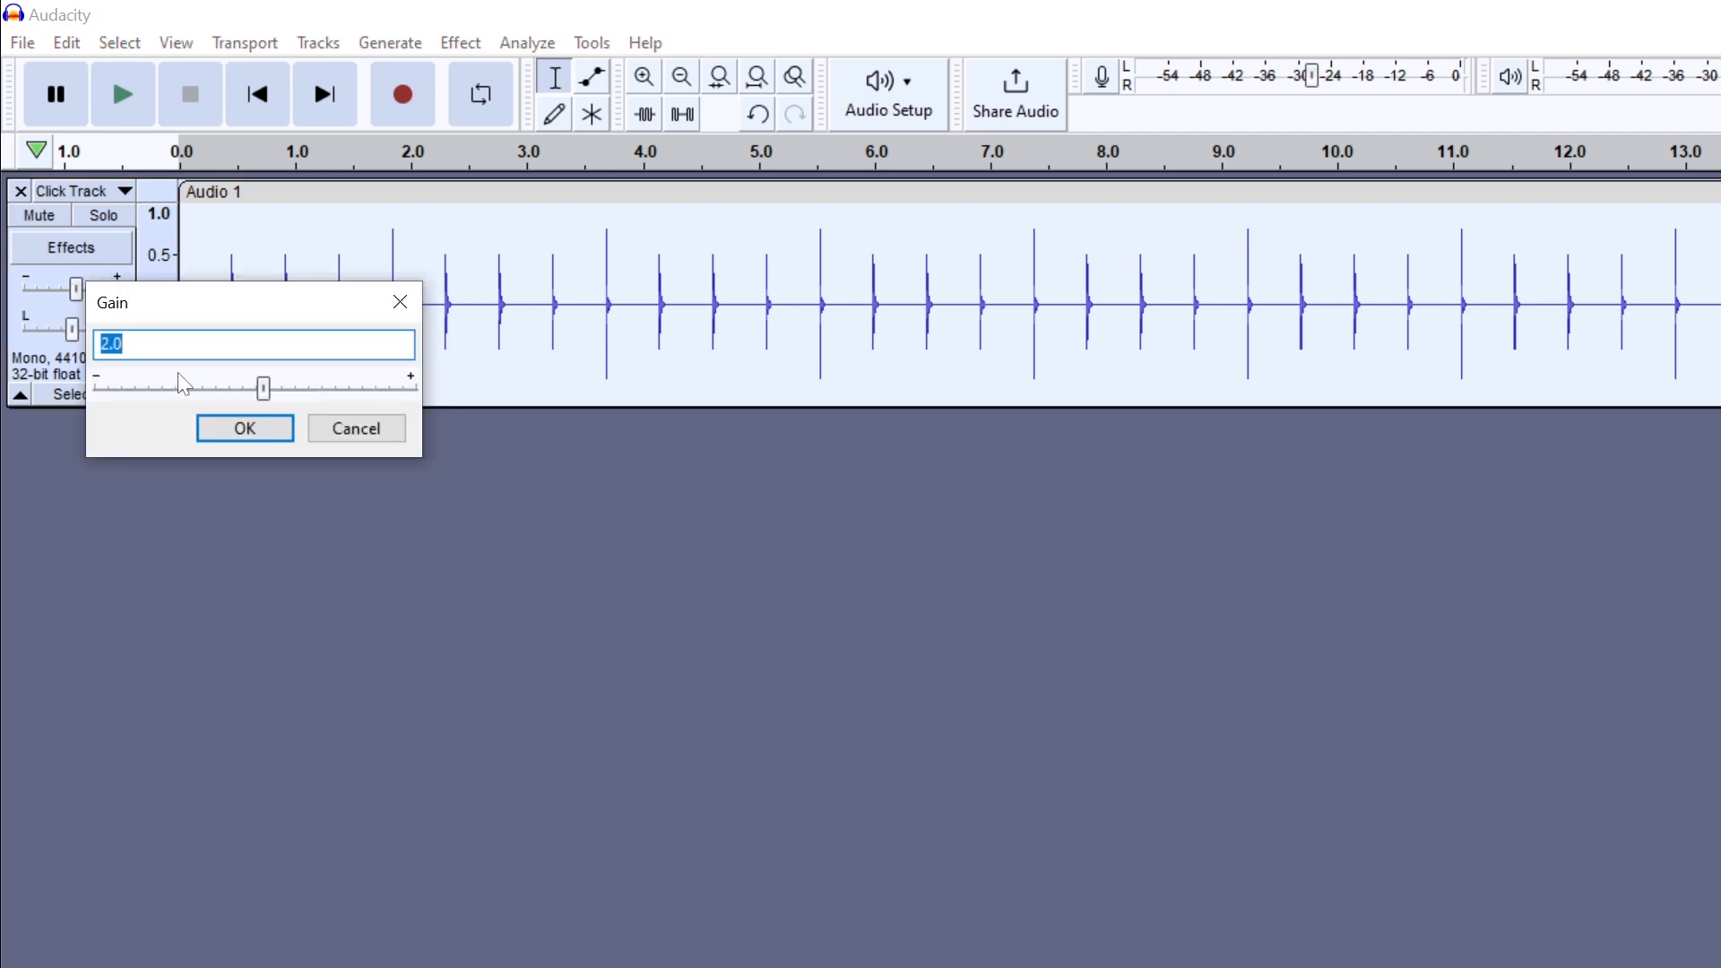
key("Return")
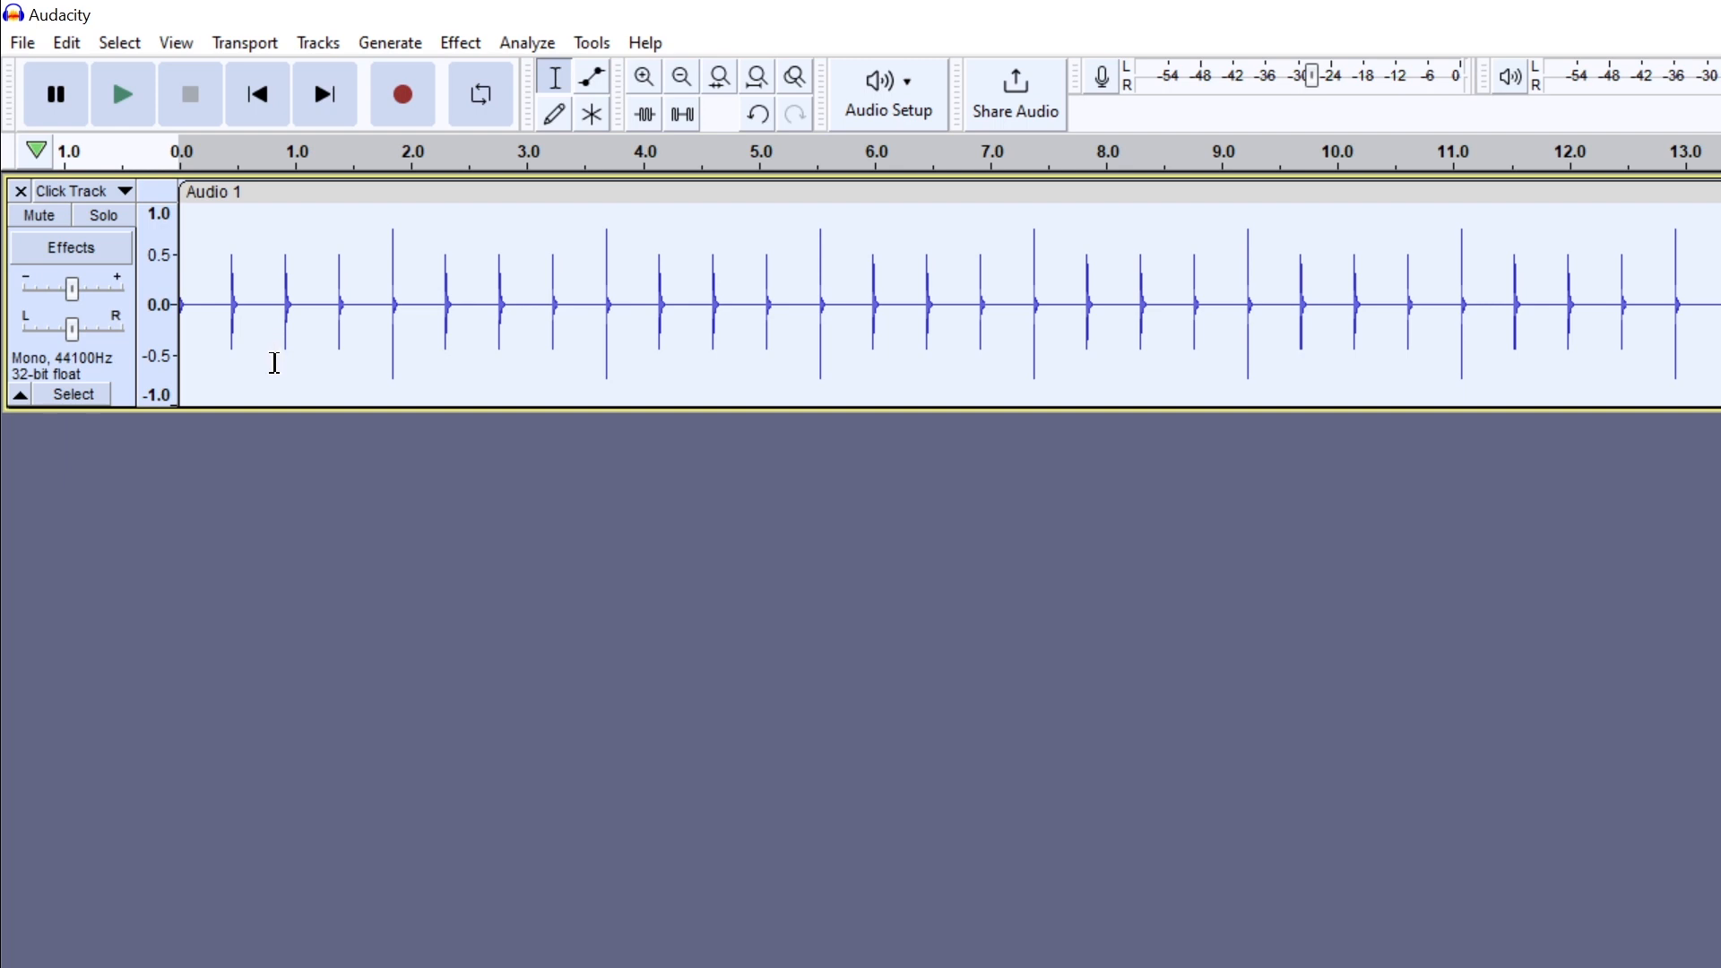
mouse_move(72, 330)
left_mouse_down()
mouse_move(7, 347)
mouse_move(179, 341)
mouse_move(39, 356)
mouse_move(72, 363)
left_mouse_up()
left_click(861, 688)
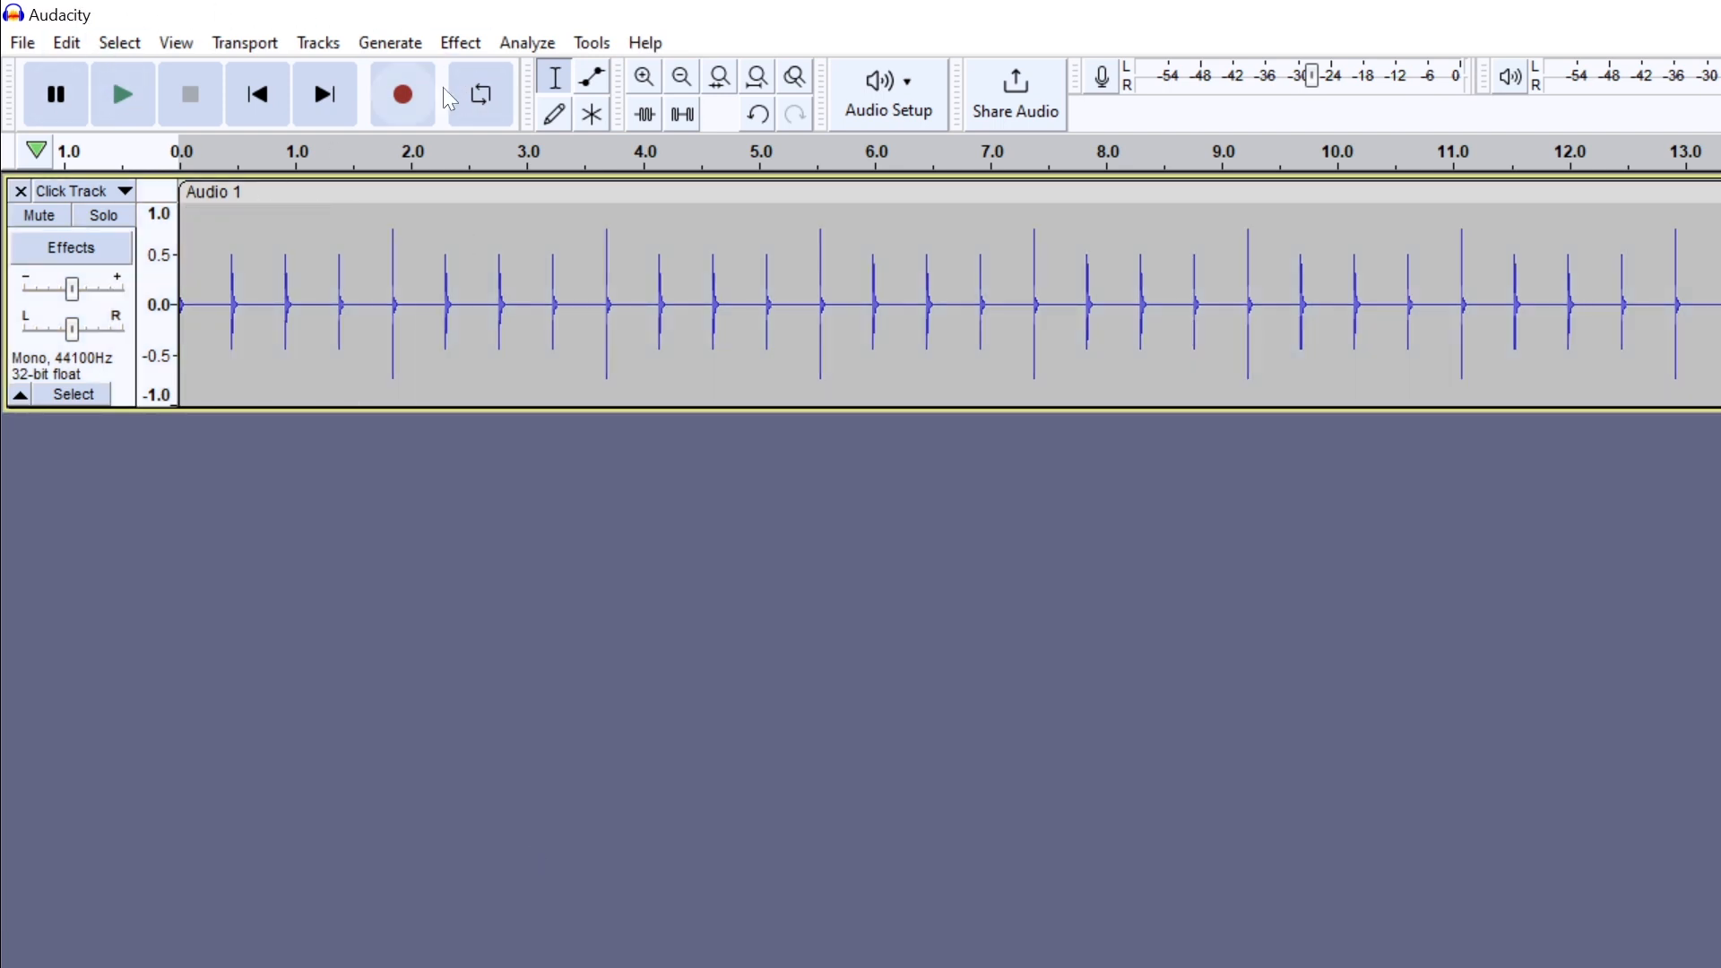
- Play the Click Track briefly, stop it, and move the playhead between the track's end and start
left_click(83, 100)
left_click(140, 97)
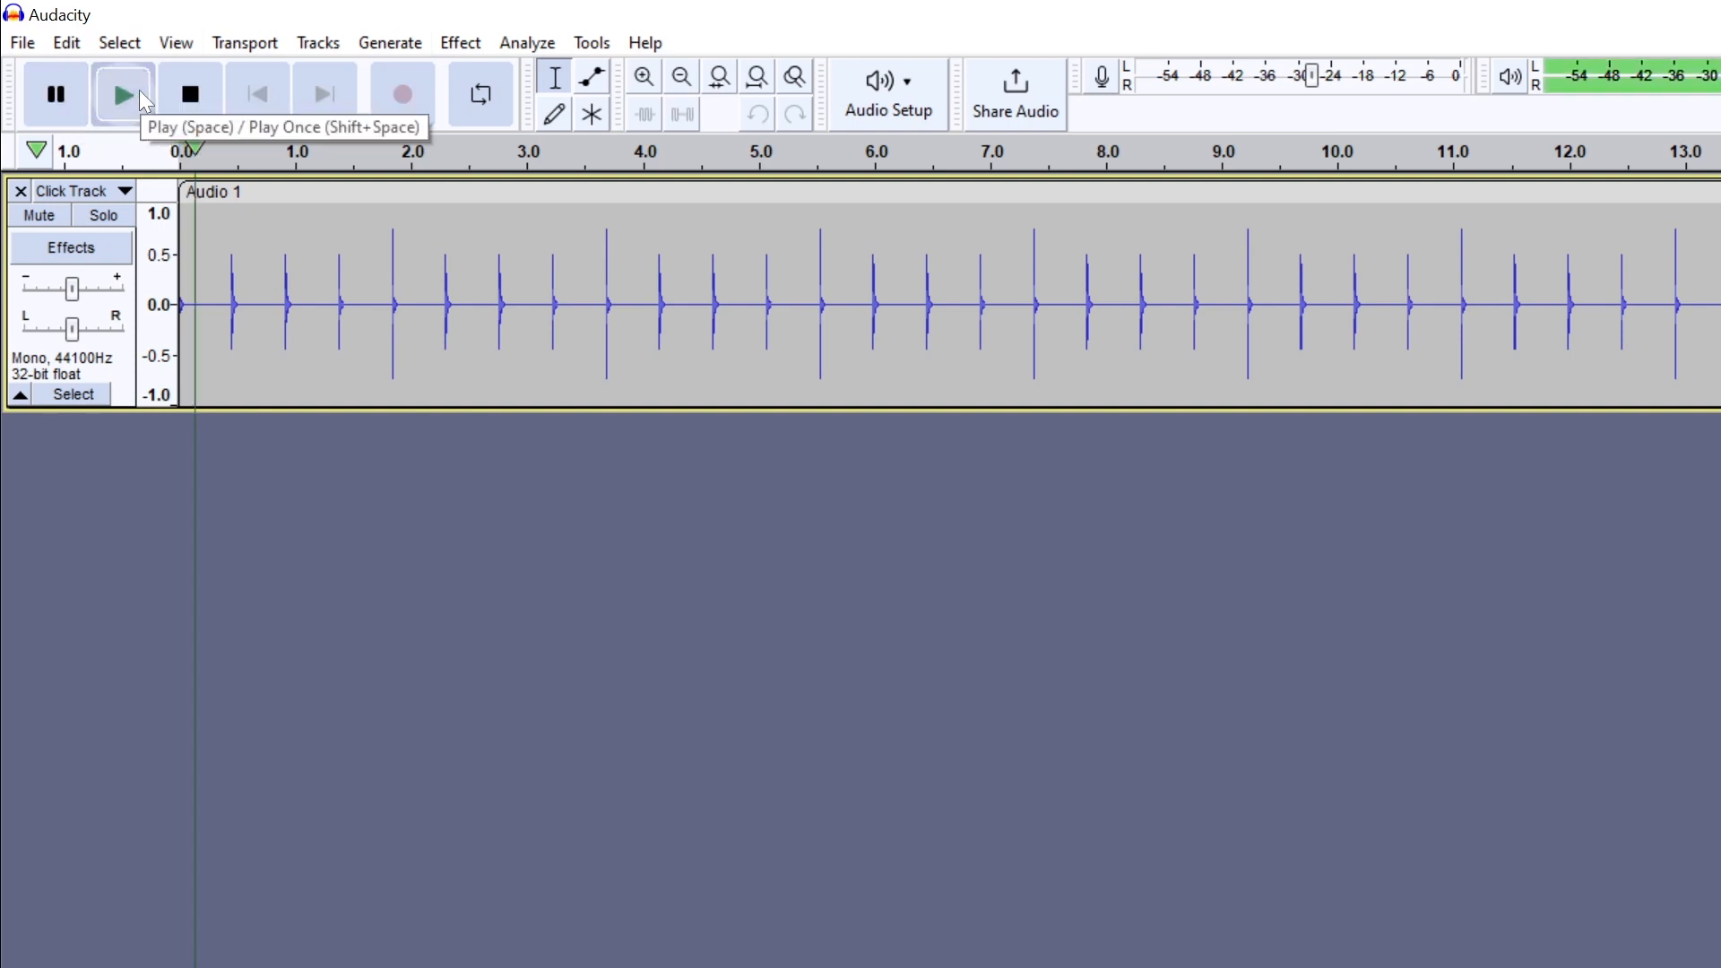
left_click(203, 105)
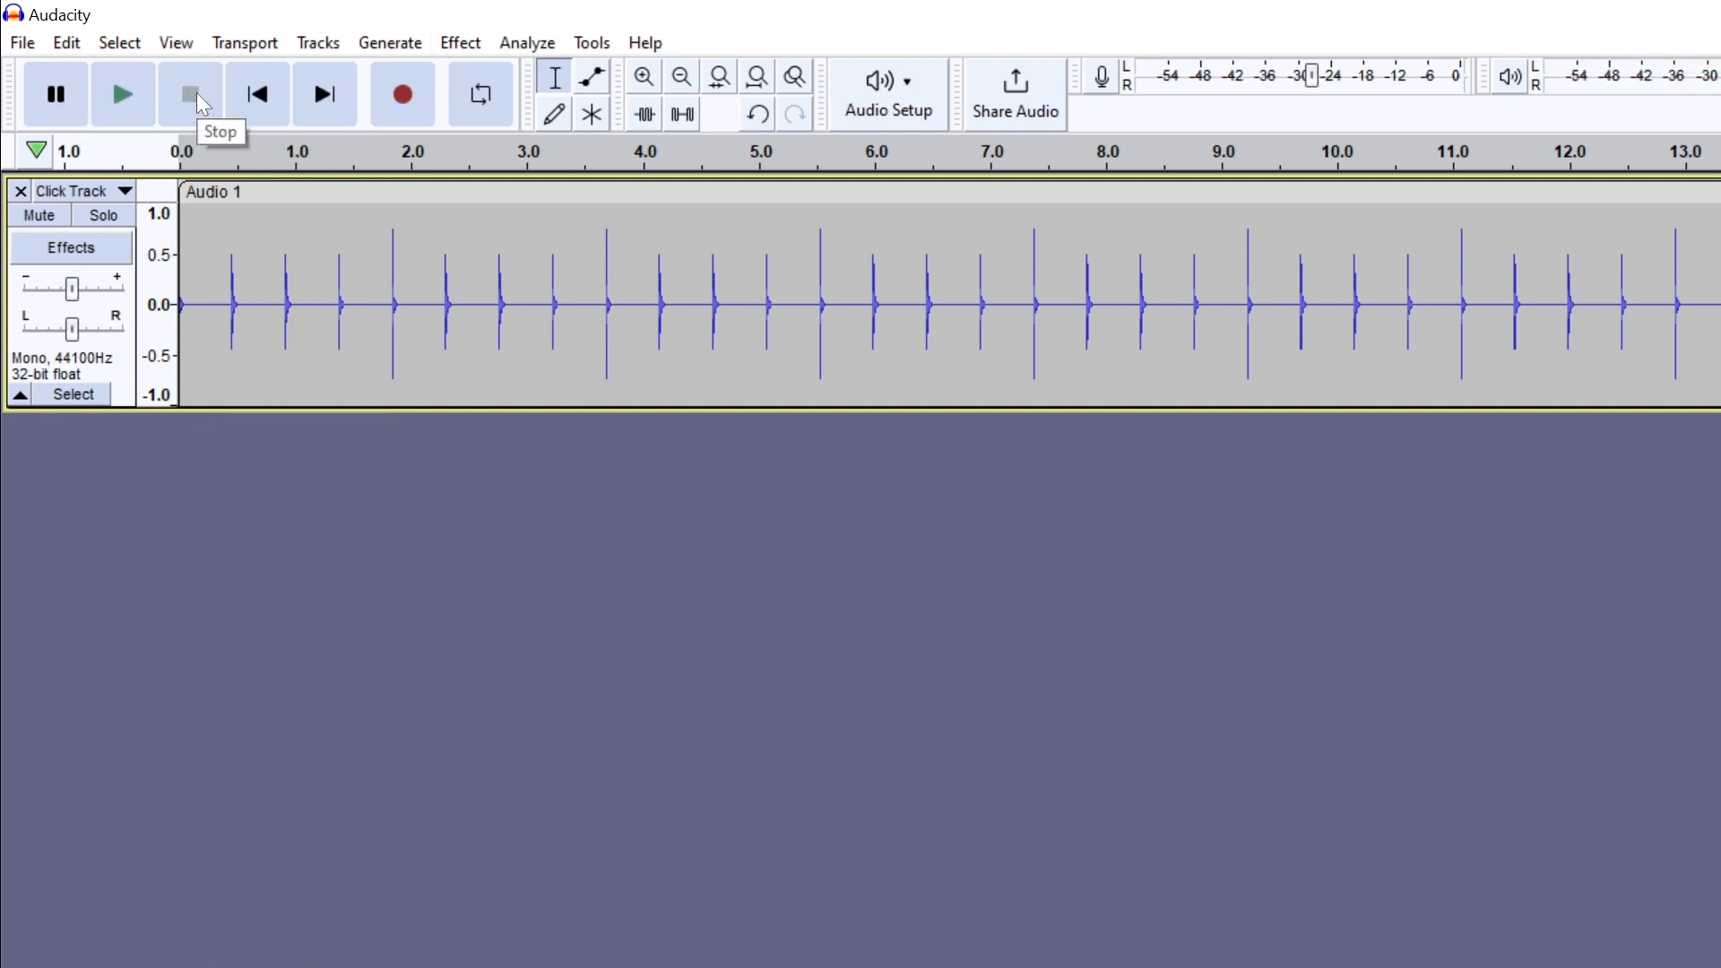
left_click(250, 95)
left_click(315, 88)
left_click(277, 89)
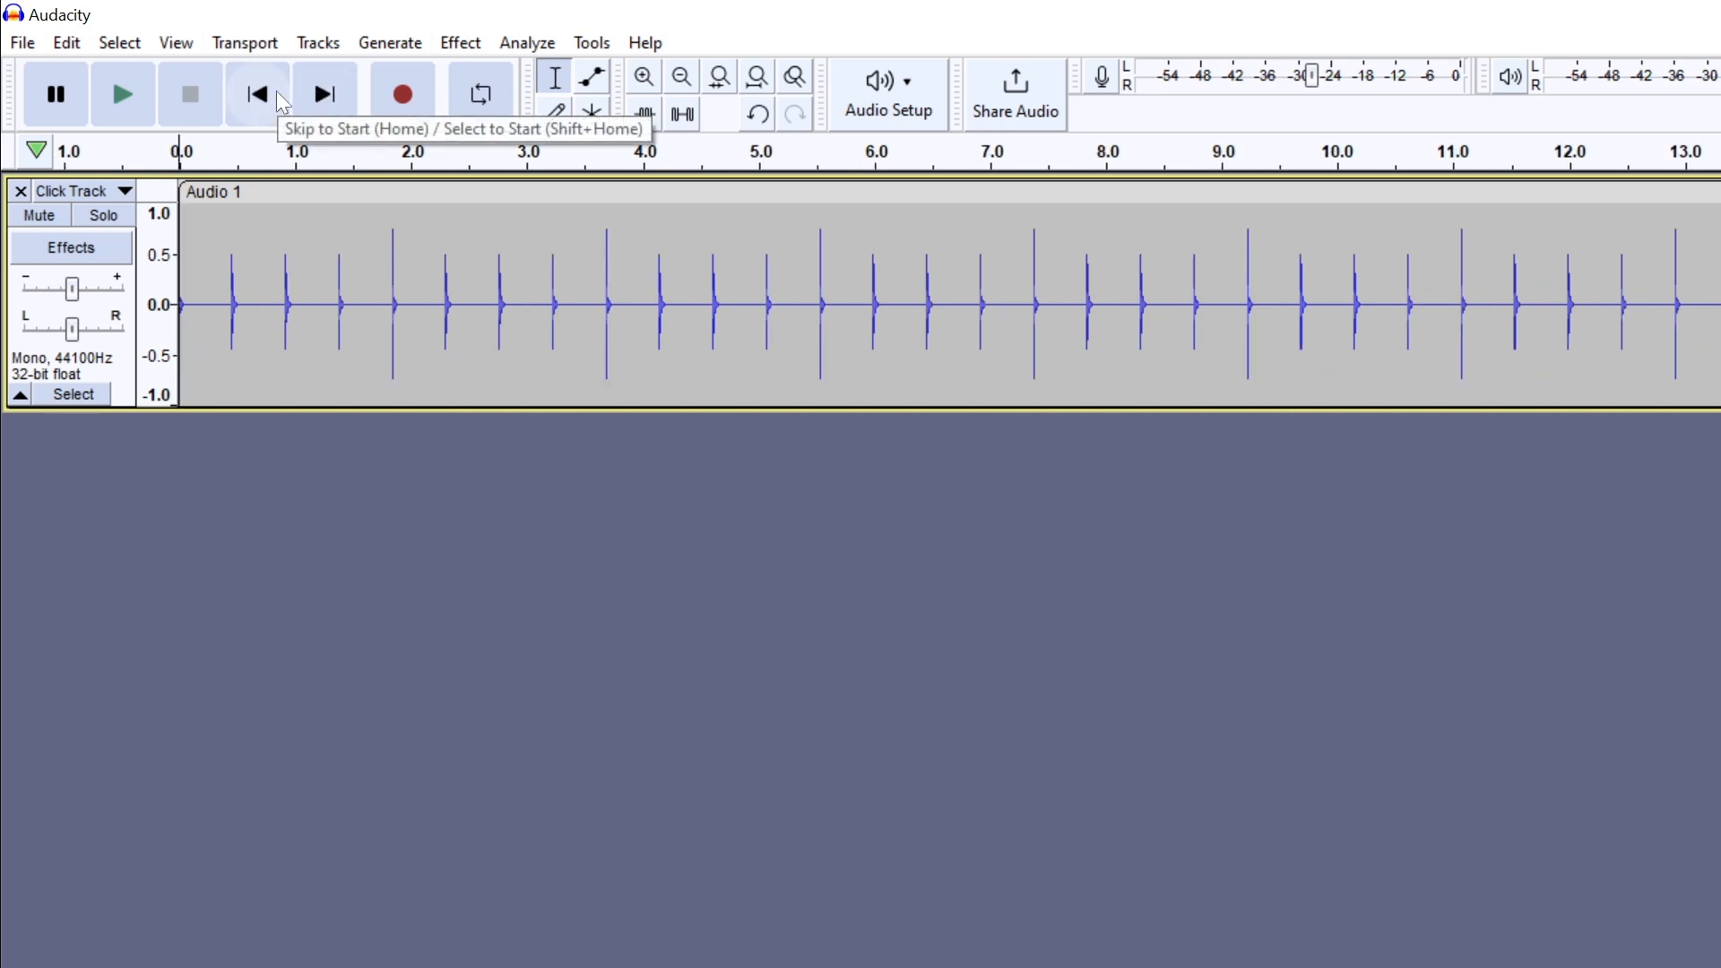
- Start and stop a trial recording, and turn on loop playback
left_click(418, 93)
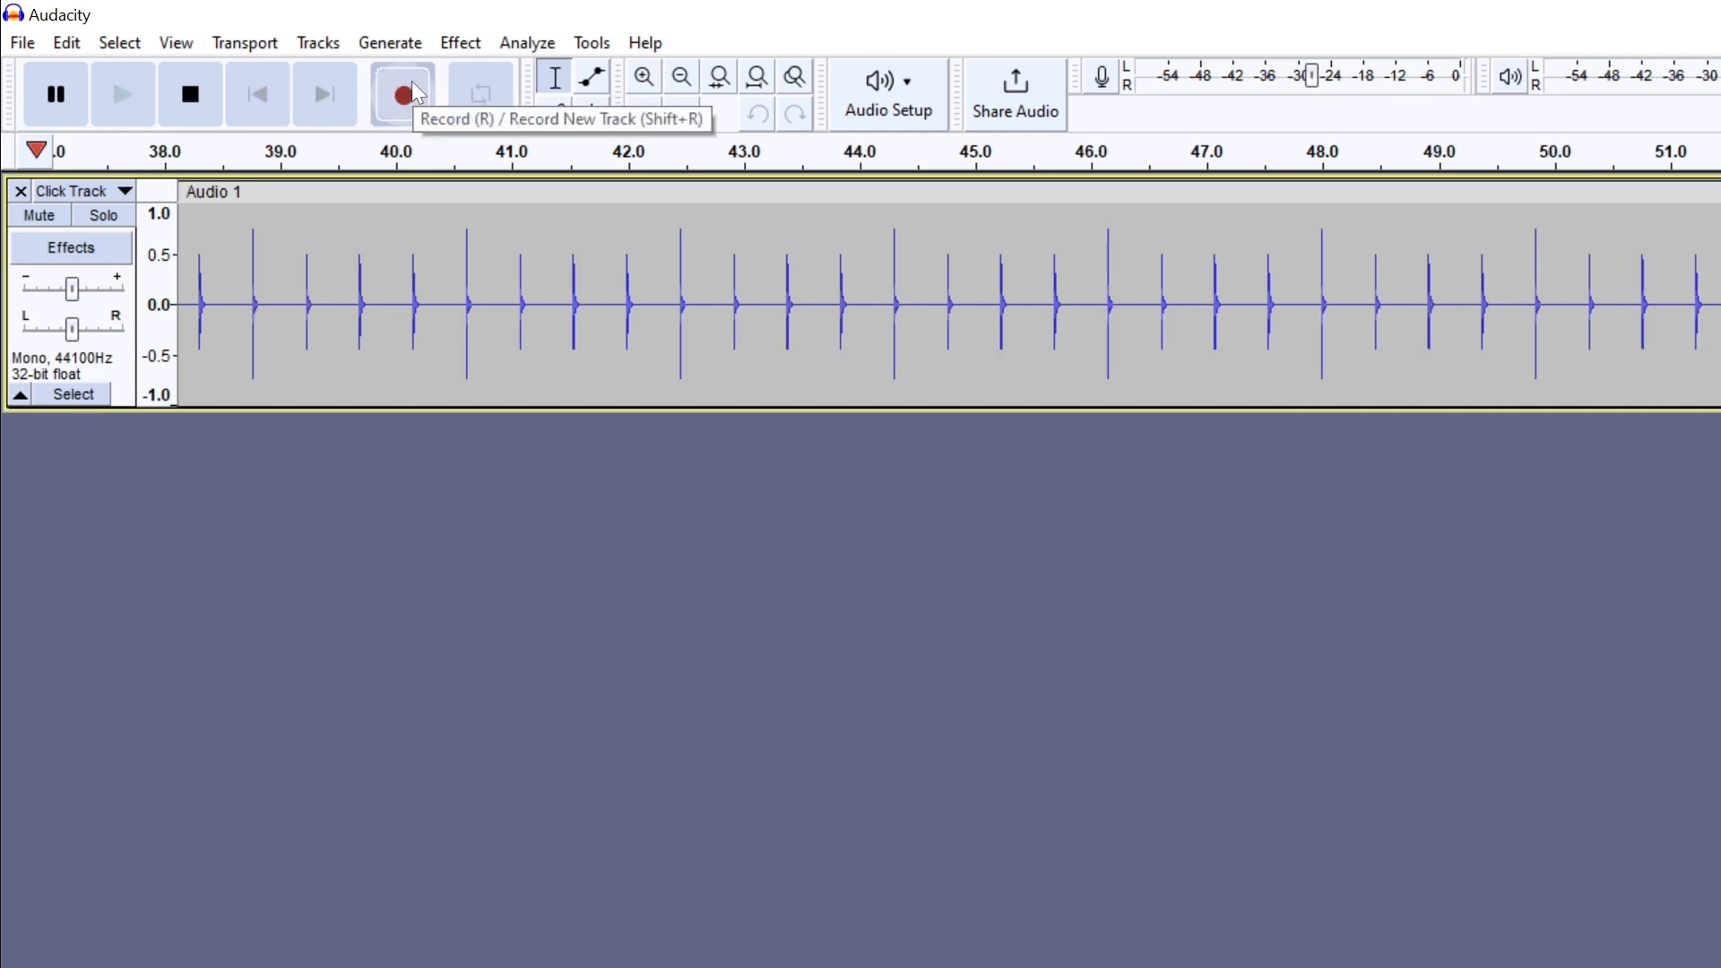
left_click(212, 107)
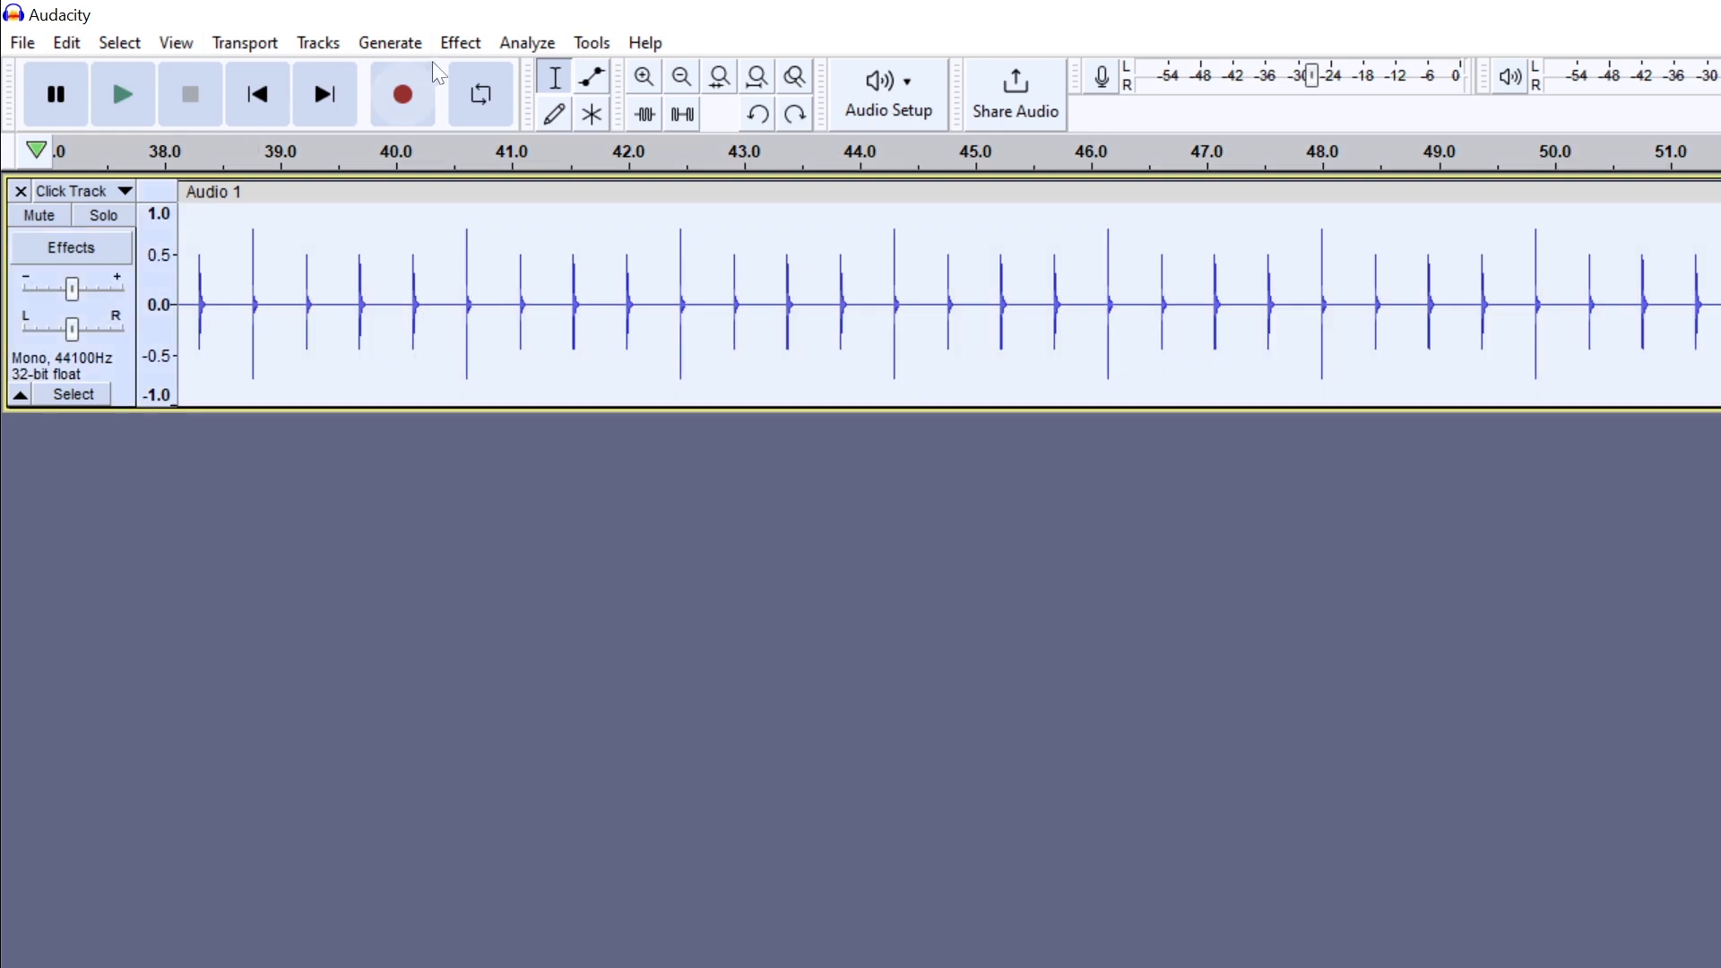
left_click(483, 97)
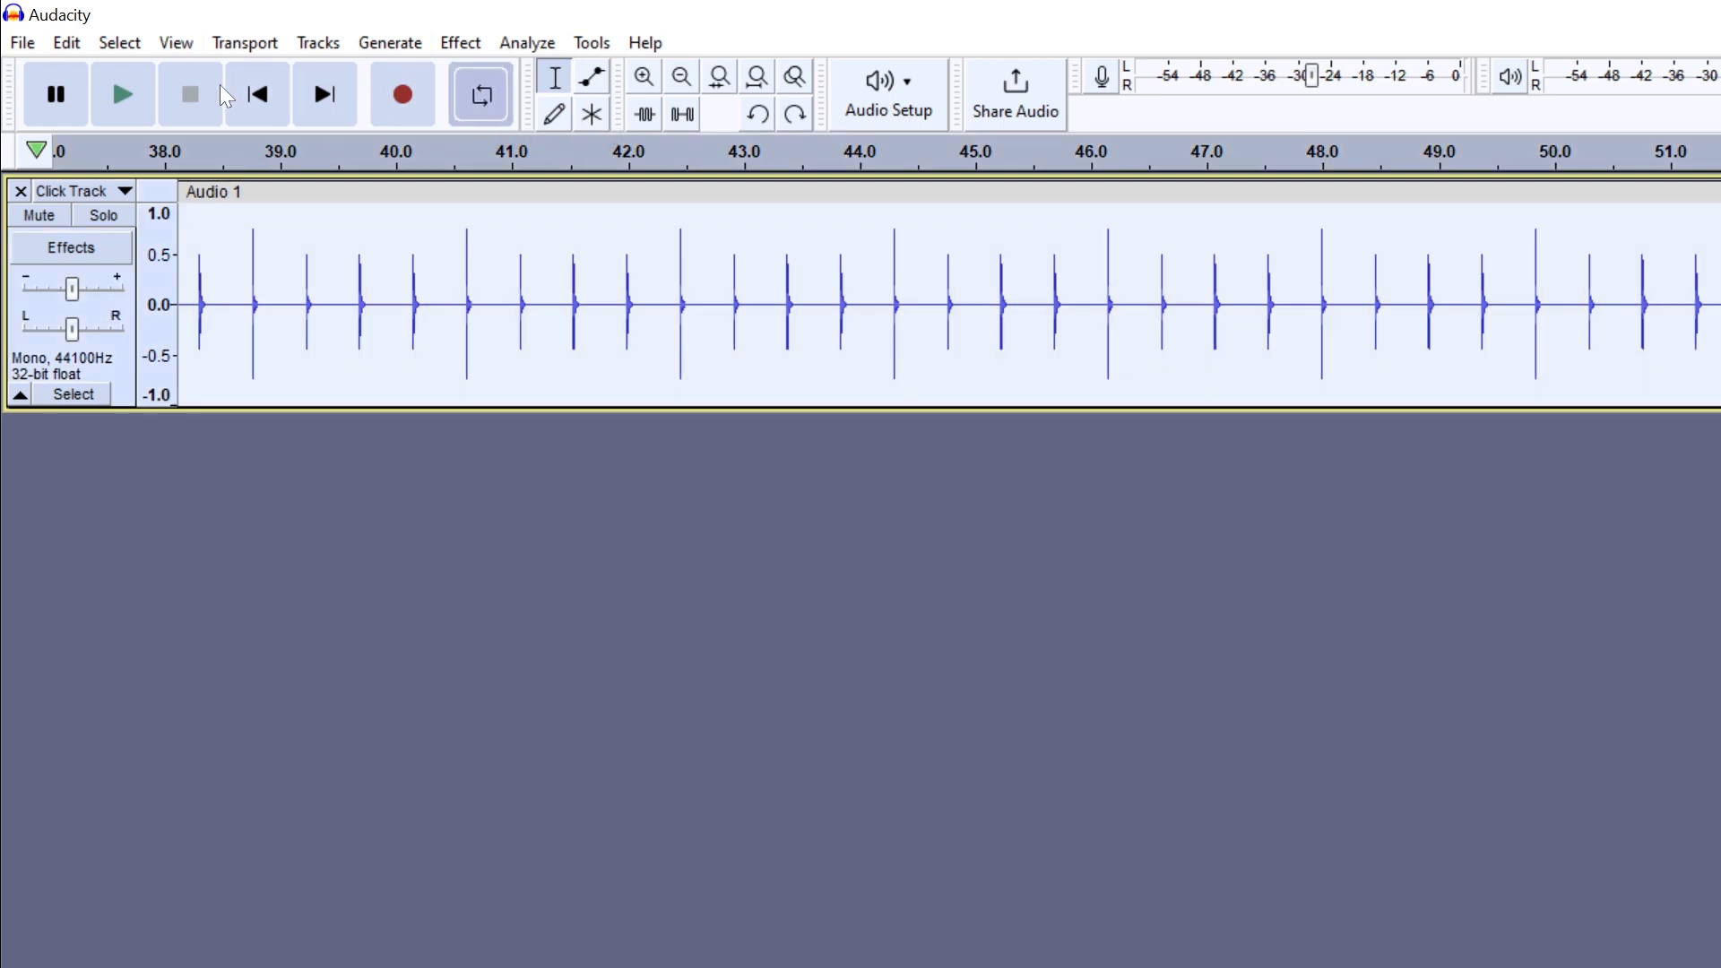
- Play the Click Track, try selecting about 1.7–6.0 s and 3.2–10.5 s, and place the cursor near 5.3 s
left_click(133, 94)
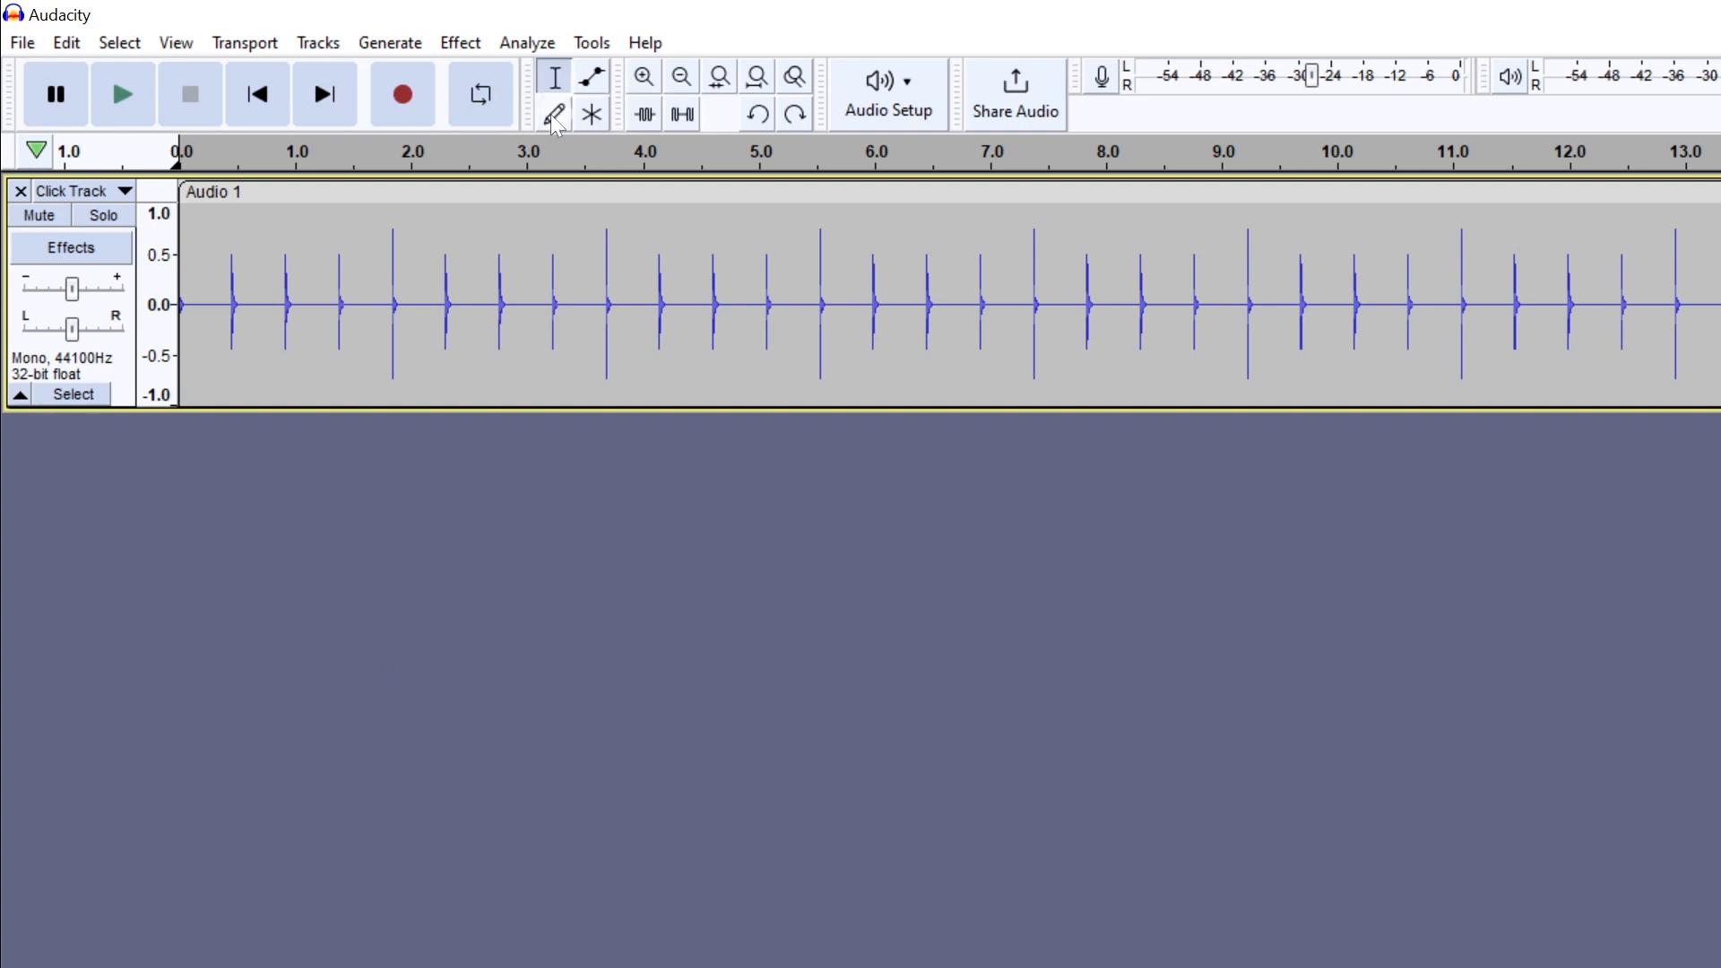
left_click_drag(382, 296, 876, 309)
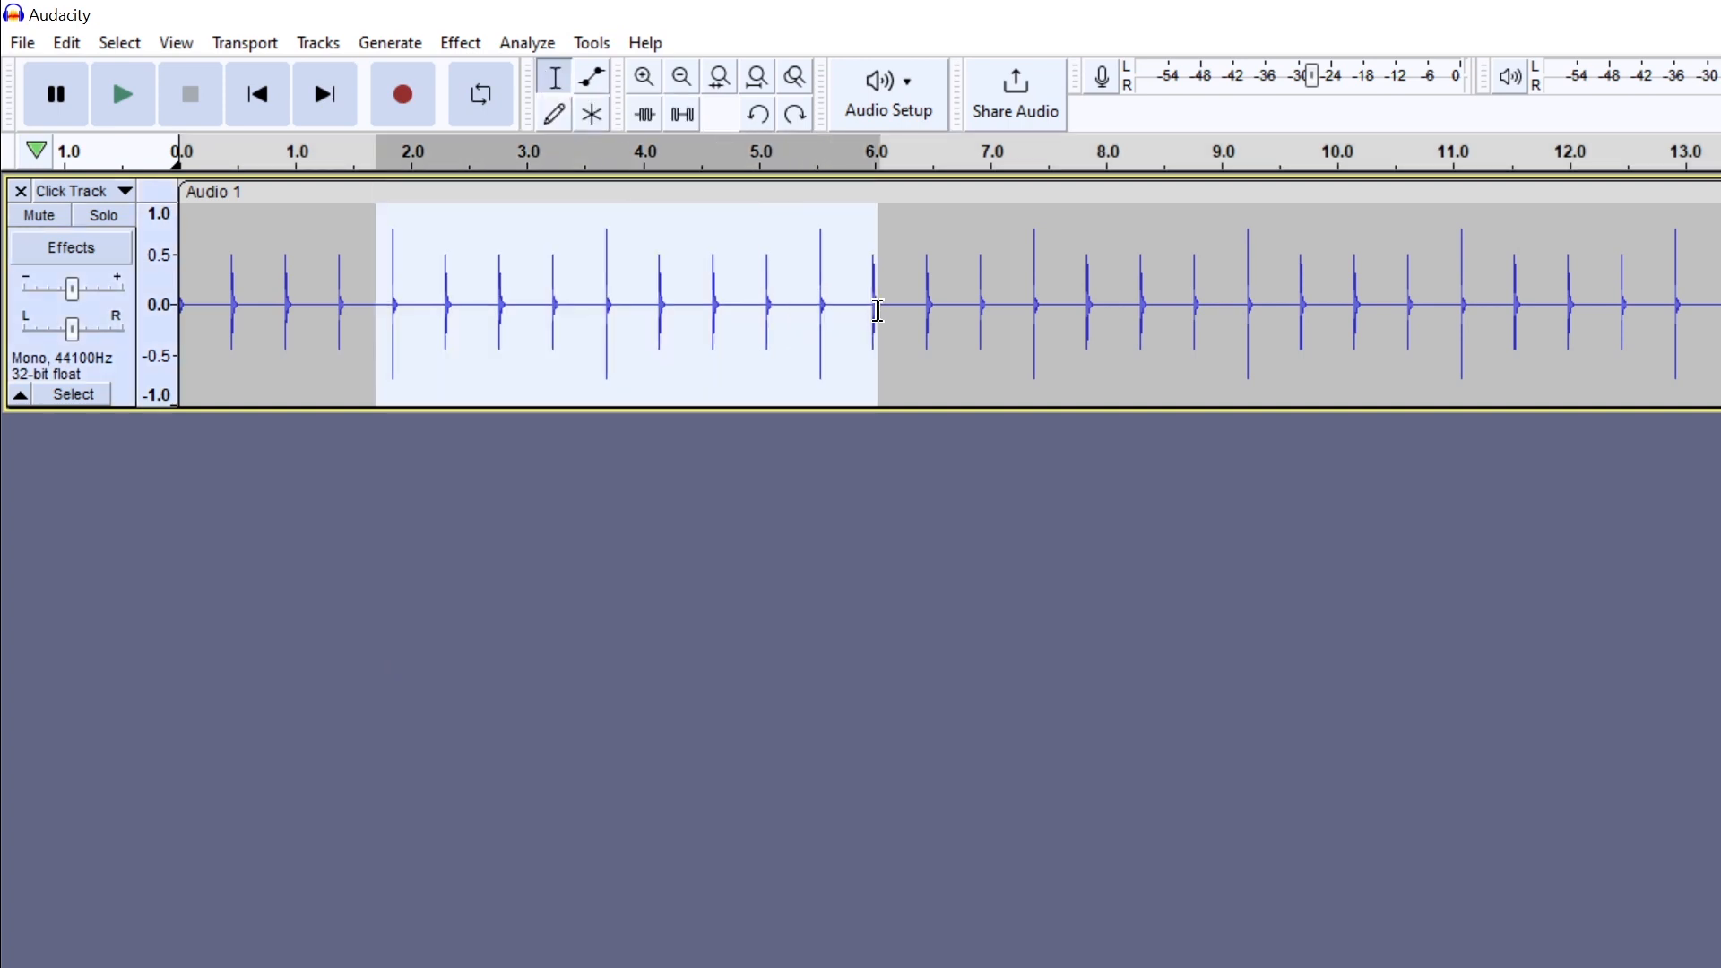
left_click(645, 339)
left_click_drag(553, 331, 1399, 412)
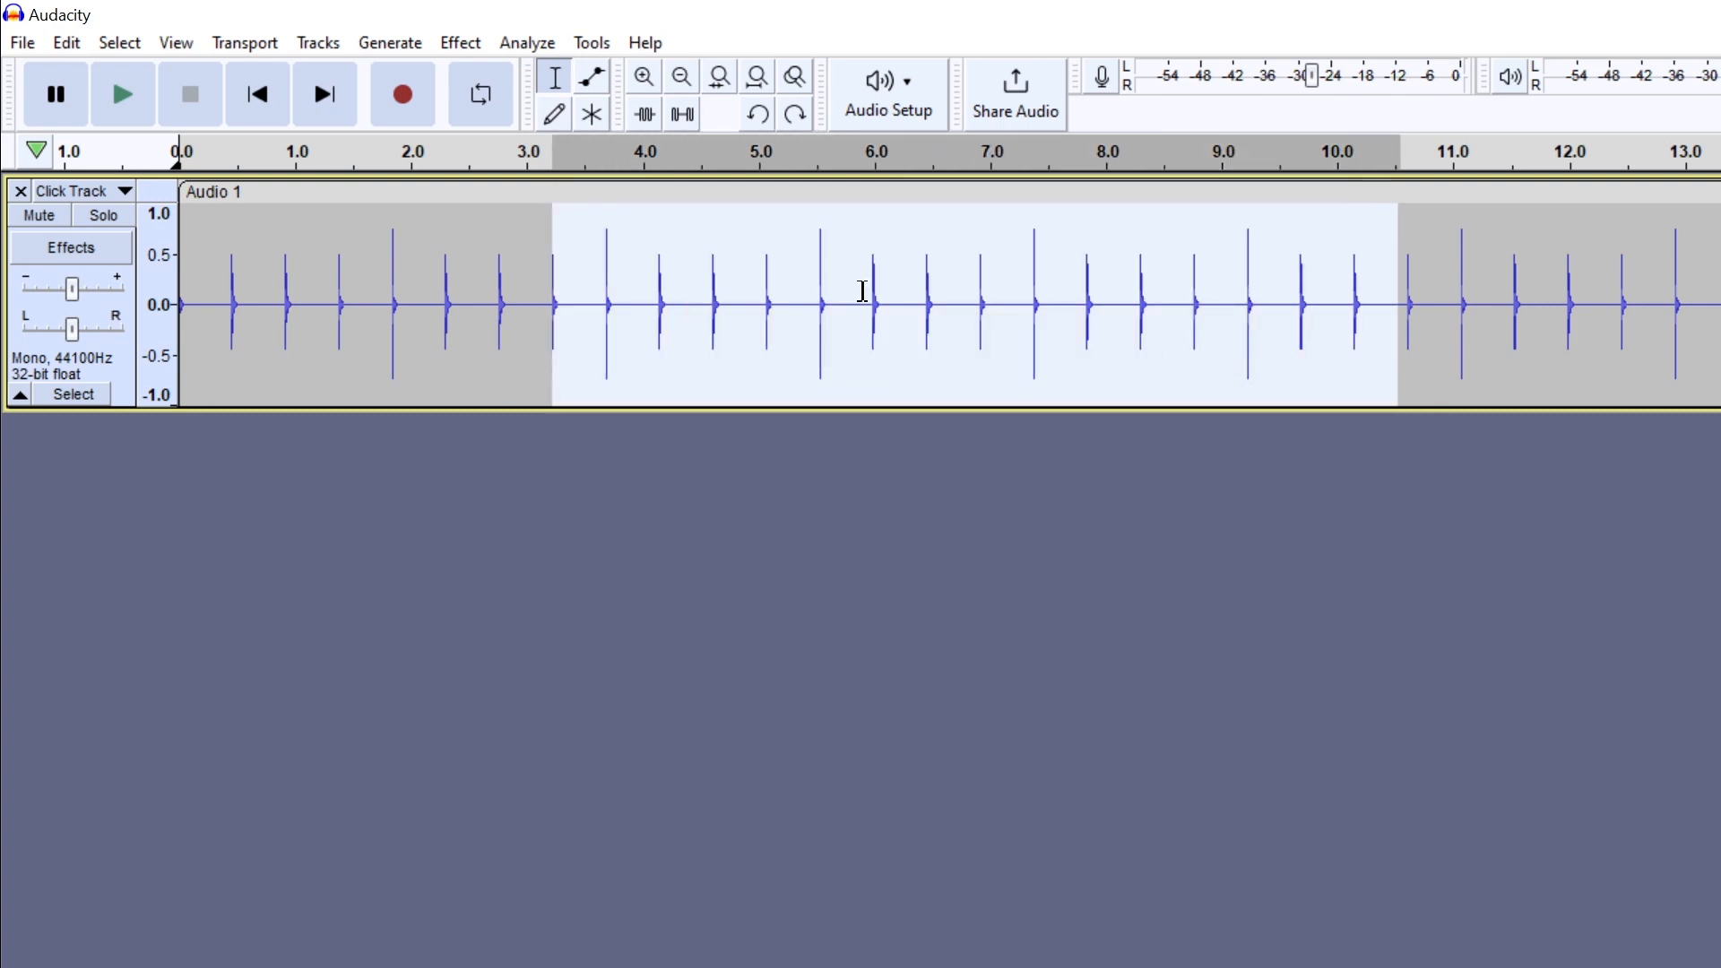
left_click(801, 271)
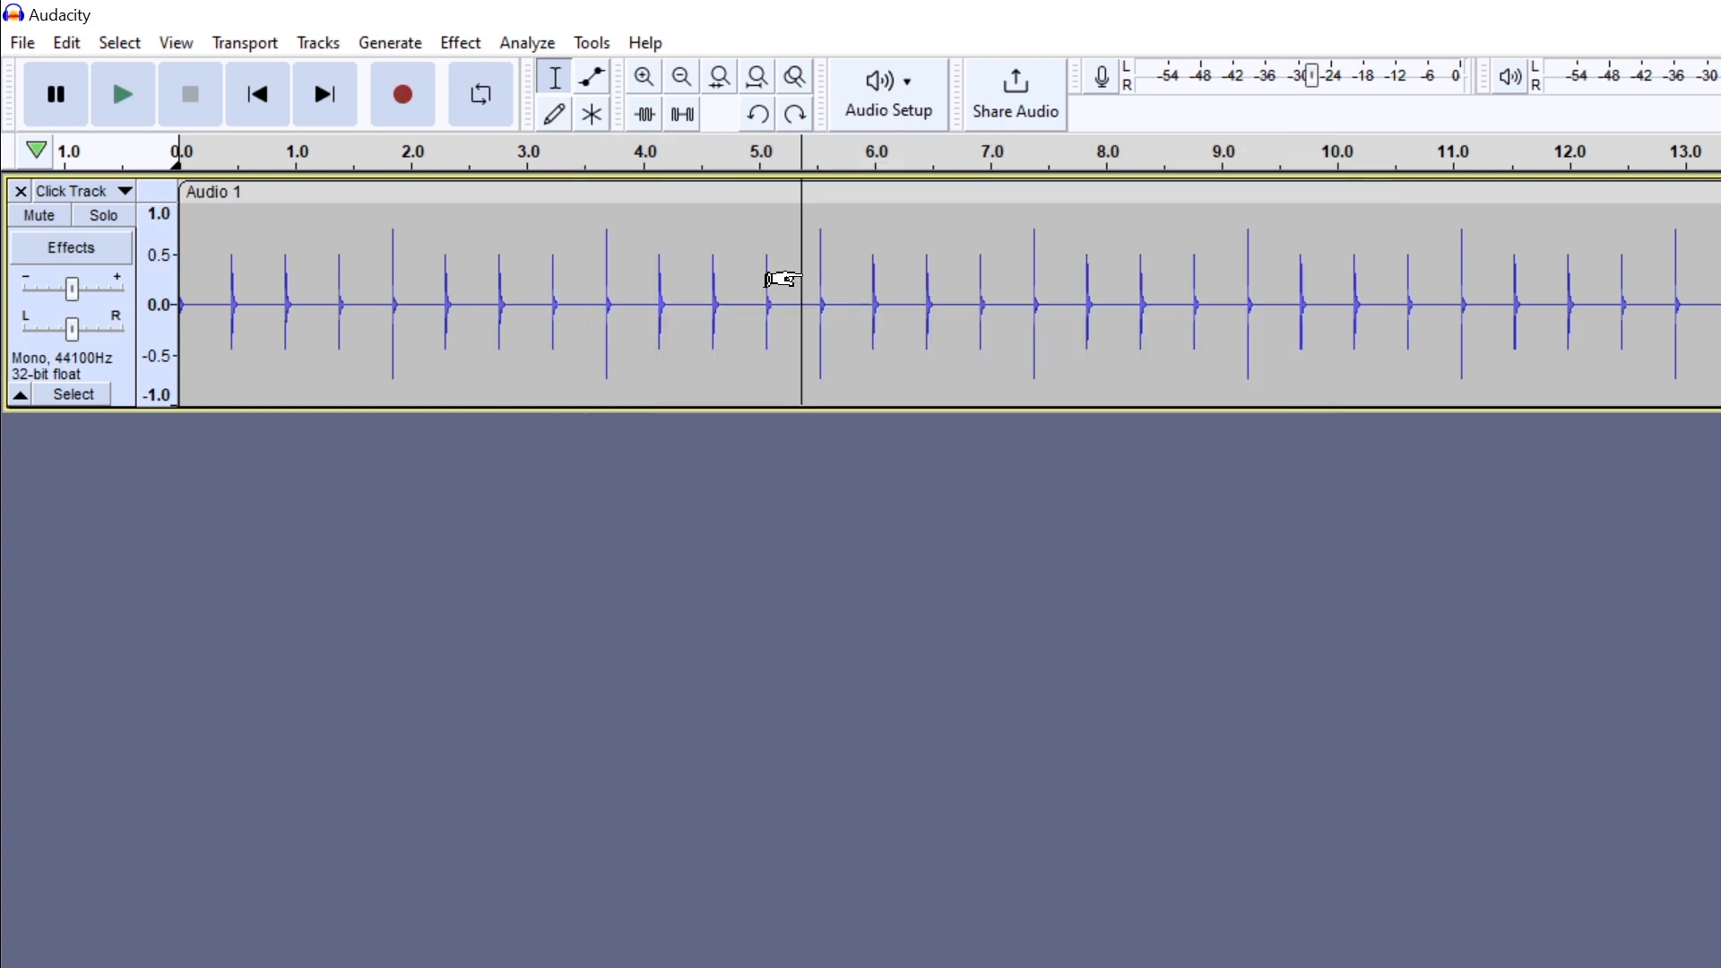
- Shape the Click Track's volume with the Envelope tool, using points near 4.0, 5.1, 6.0 and 6.7 s to raise and lower it
left_click(595, 80)
left_click_drag(638, 269, 641, 277)
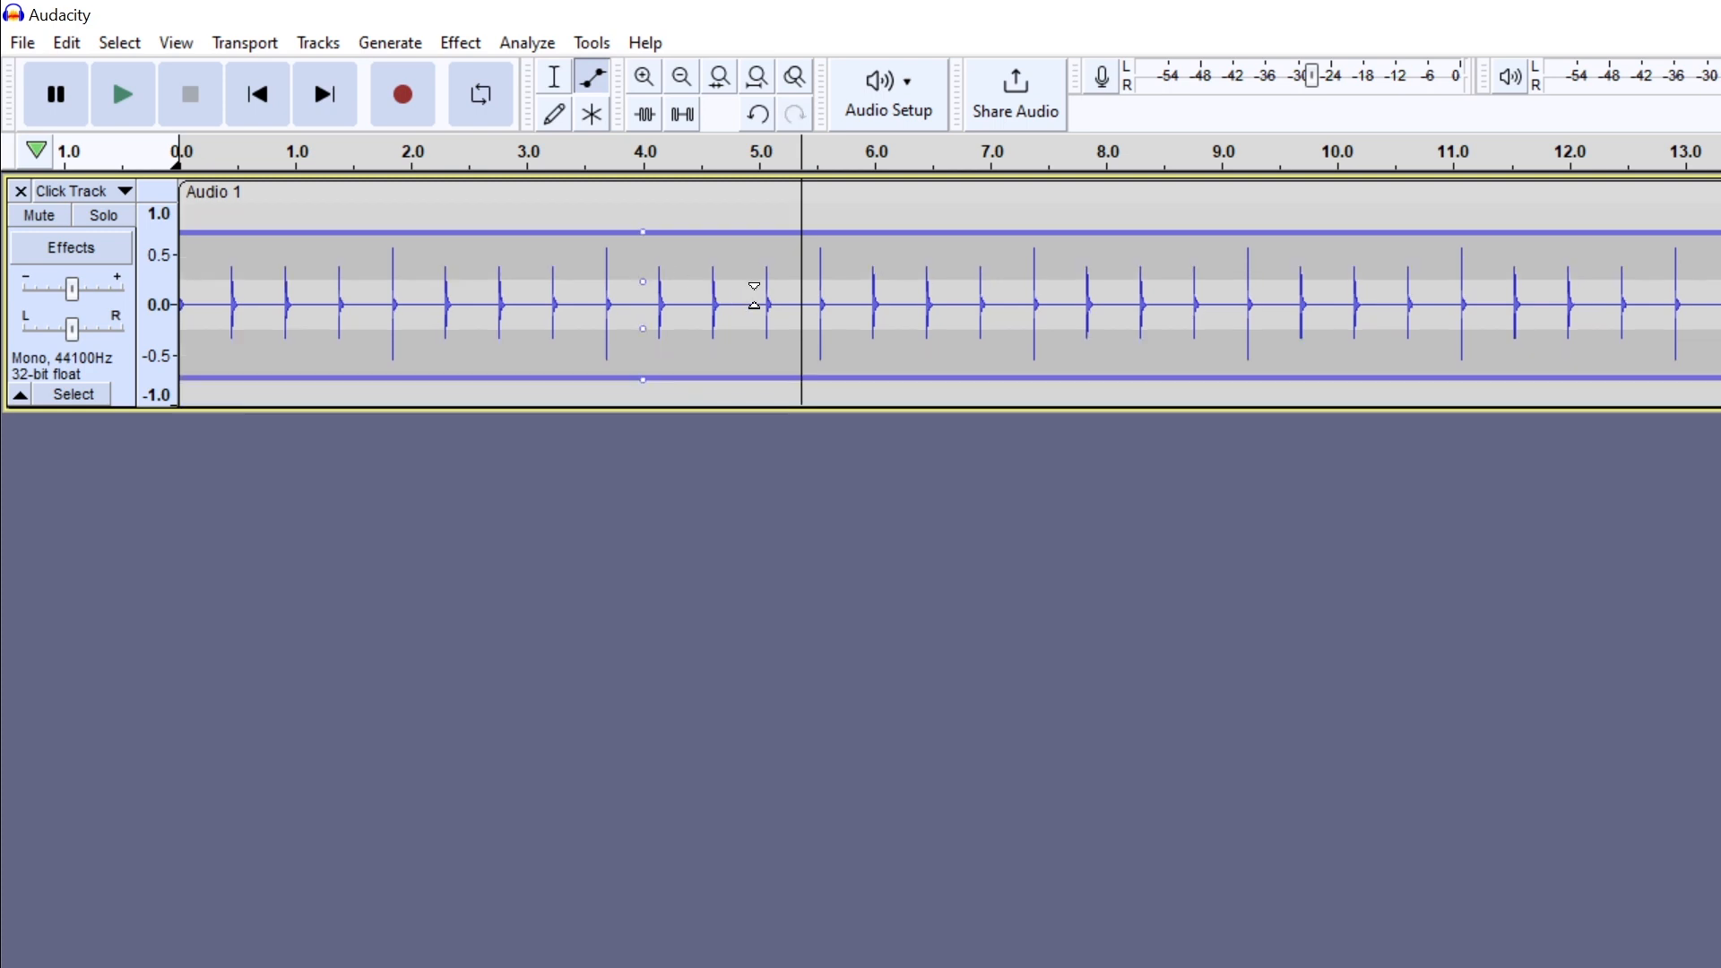
left_click_drag(755, 295, 761, 251)
left_click(869, 258)
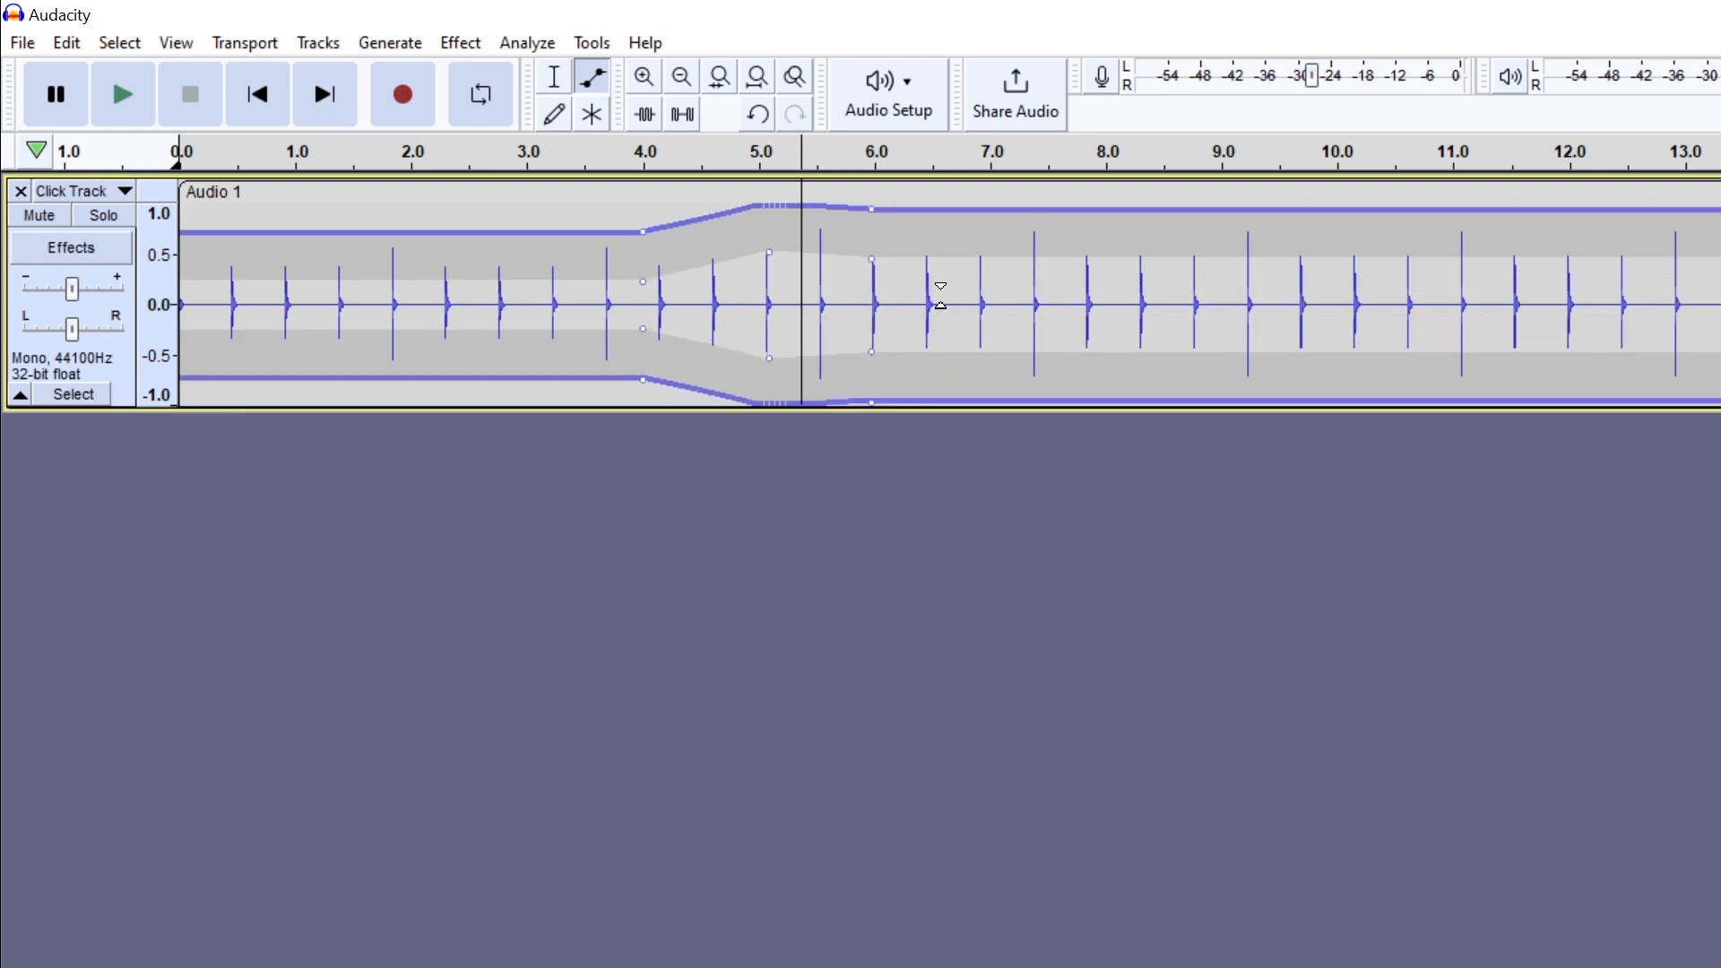
left_click_drag(940, 295, 953, 302)
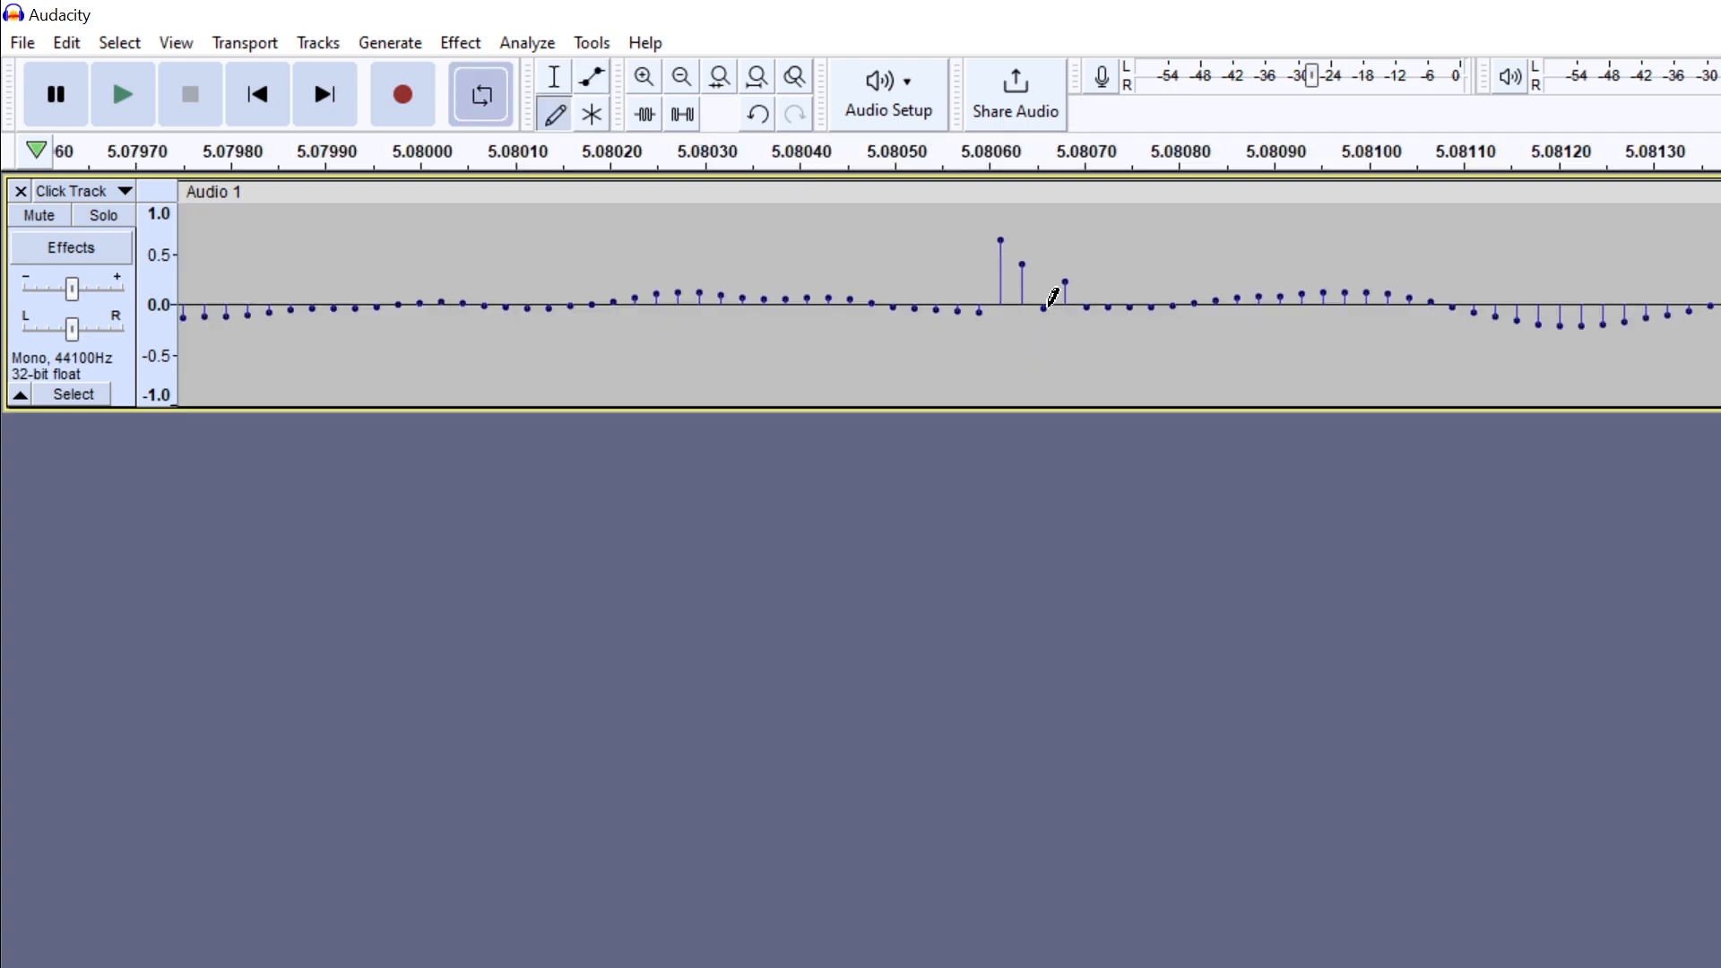
mouse_move(1047, 307)
left_mouse_down()
mouse_move(1046, 291)
mouse_move(956, 287)
mouse_move(944, 190)
left_mouse_up()
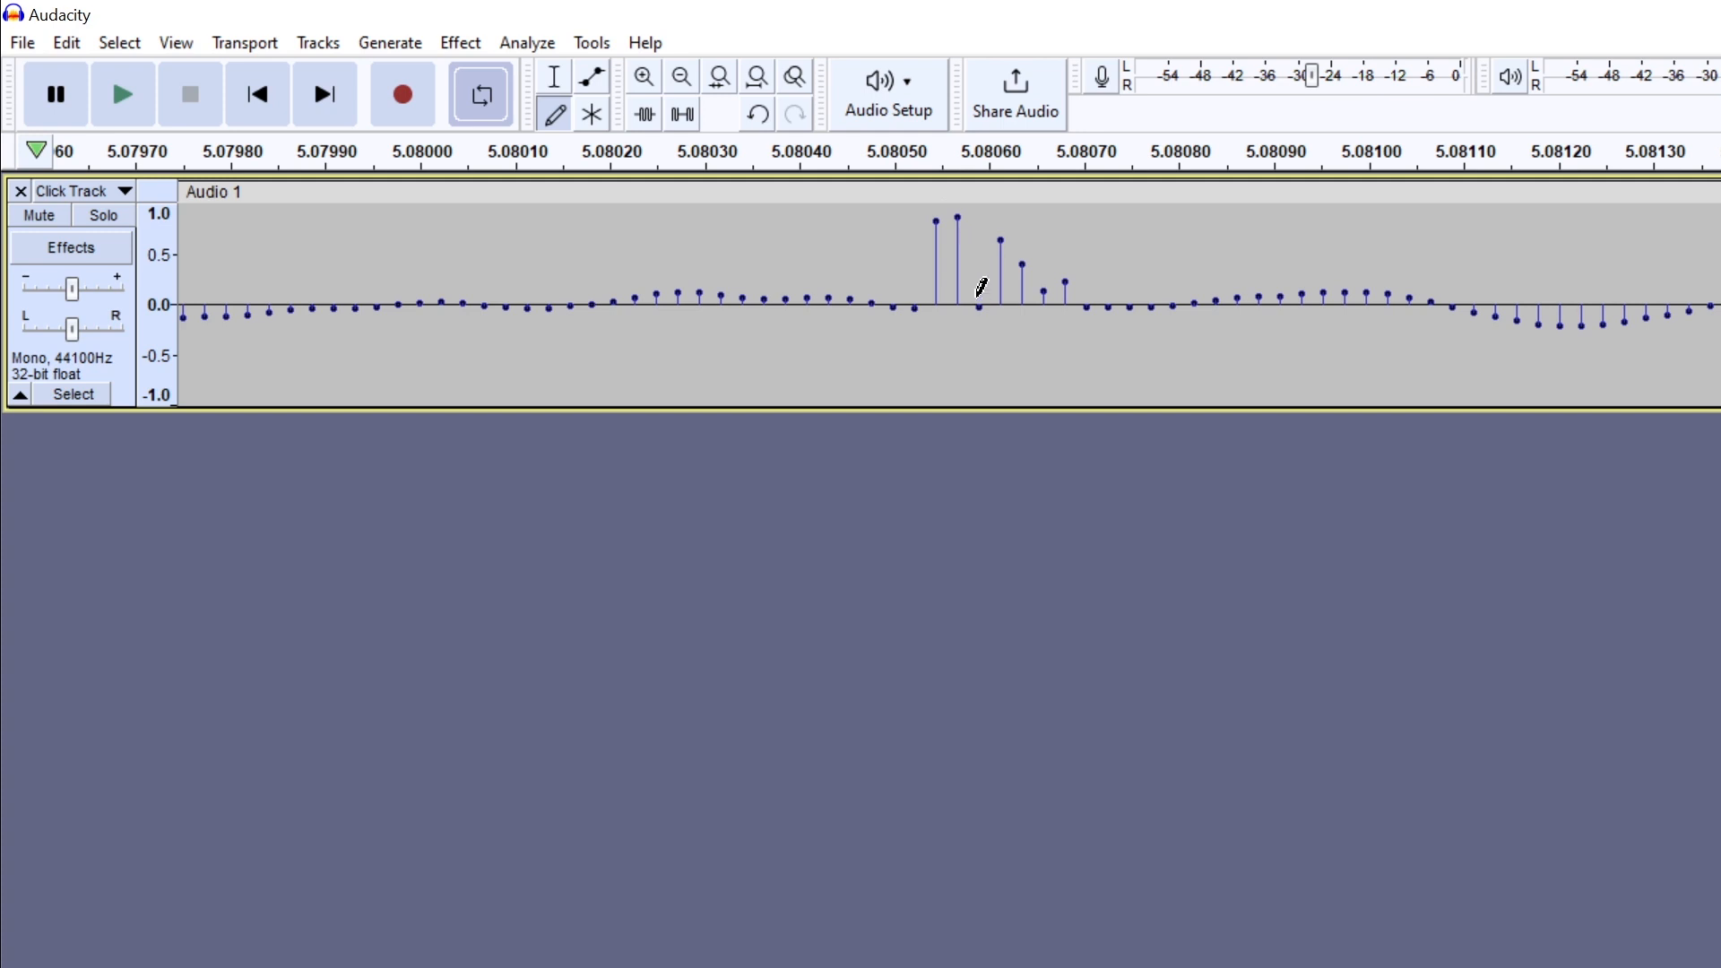
- Redraw individual samples of the Click Track around 5.0806 s with the Draw tool
left_click_drag(982, 287, 976, 236)
mouse_move(1085, 295)
left_mouse_down()
mouse_move(1093, 359)
mouse_move(1152, 254)
left_mouse_up()
mouse_move(1175, 316)
left_mouse_down()
mouse_move(1198, 269)
mouse_move(1220, 359)
mouse_move(1200, 314)
left_mouse_up()
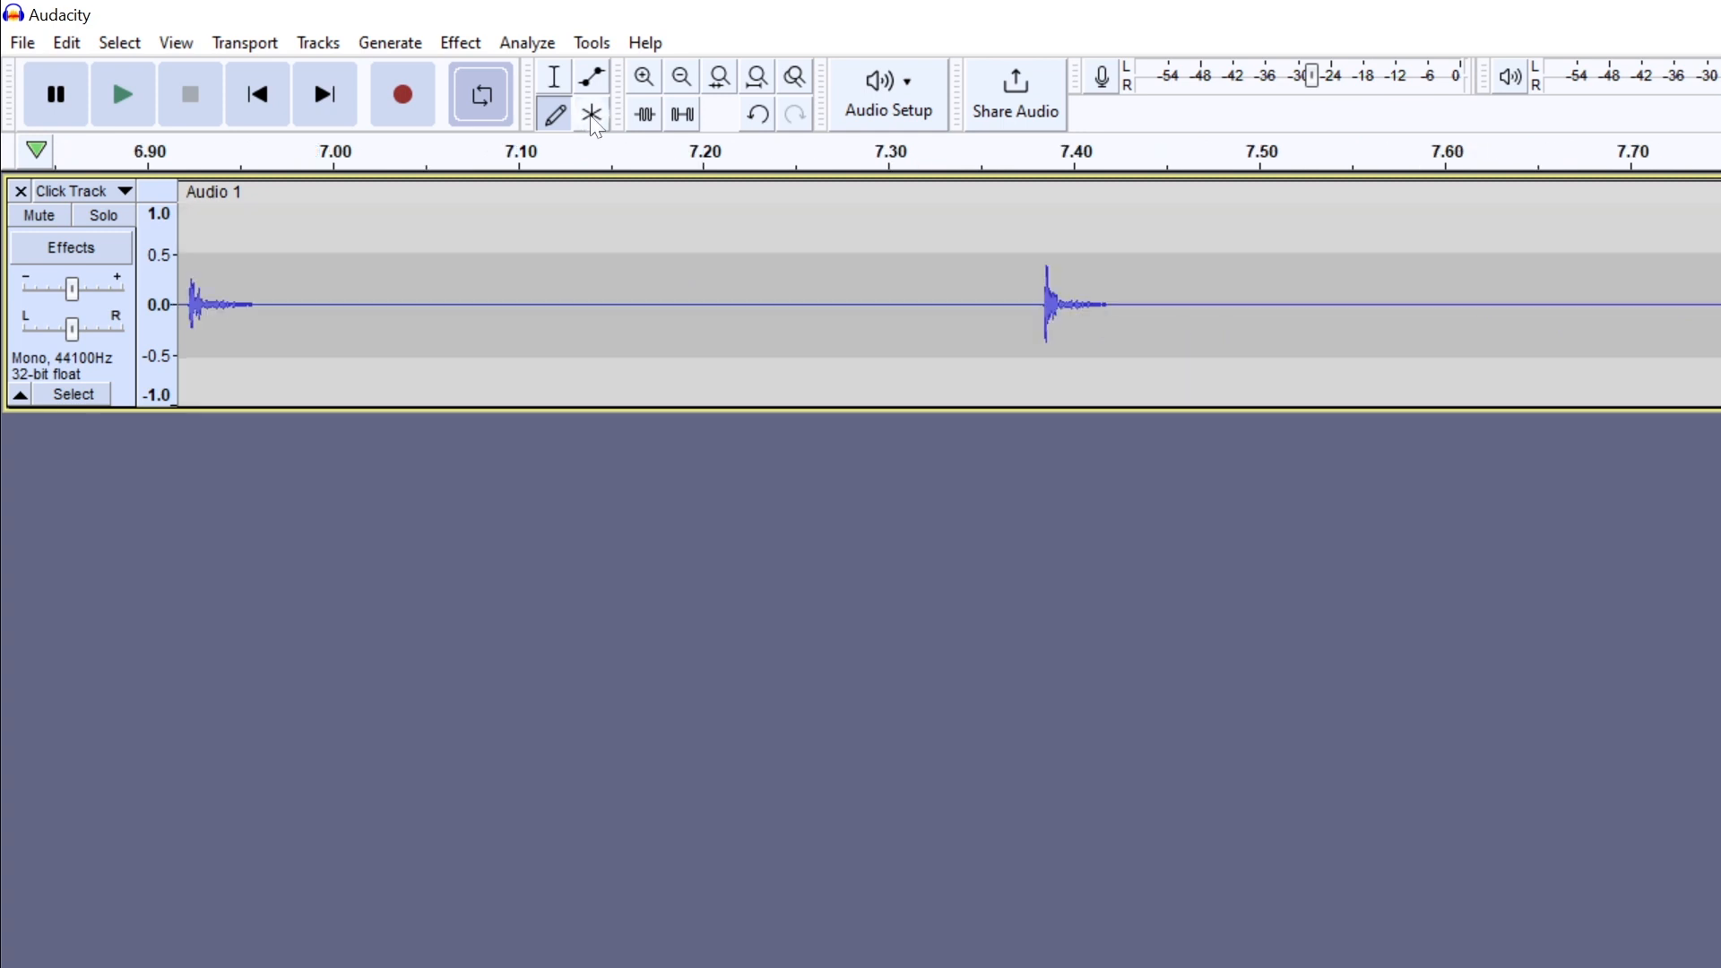
- With the Multi-Tool, select about 7.18–7.41 s of the Click Track and lower its volume envelope after about 7.4 s
left_click(591, 116)
left_click_drag(672, 285, 1090, 318)
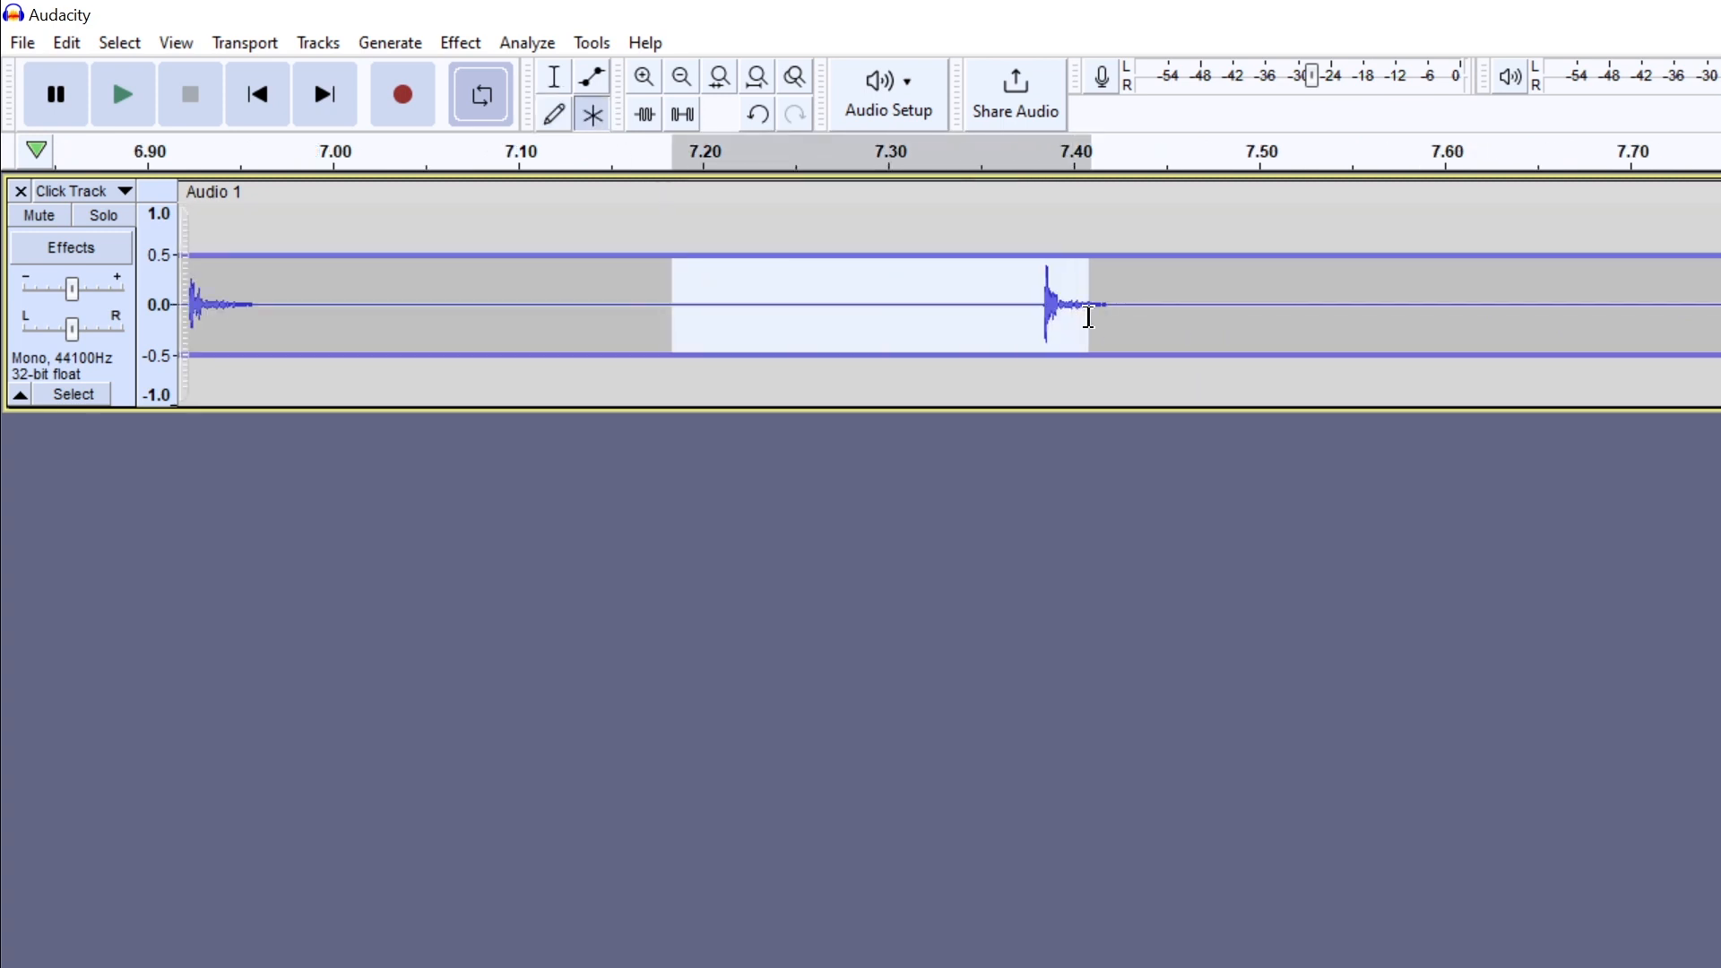
left_click_drag(1077, 253, 1291, 304)
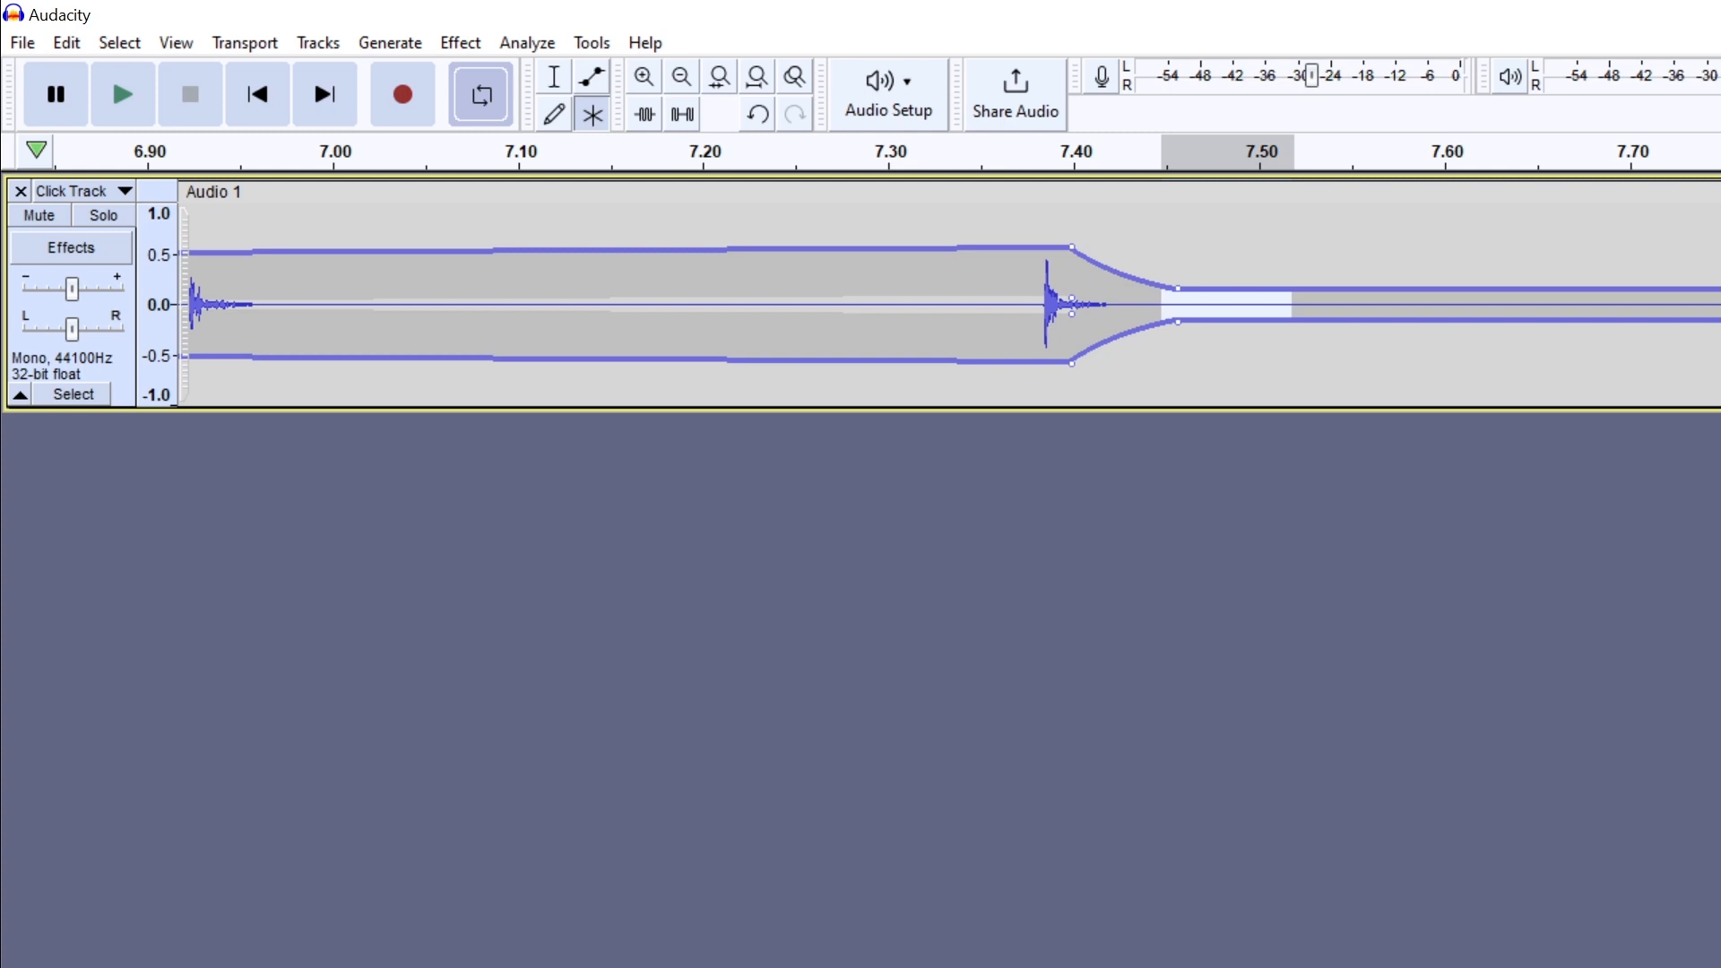
- Return to the Selection tool and select the Click Track from about 6.98 to 7.23 s
left_click(654, 81)
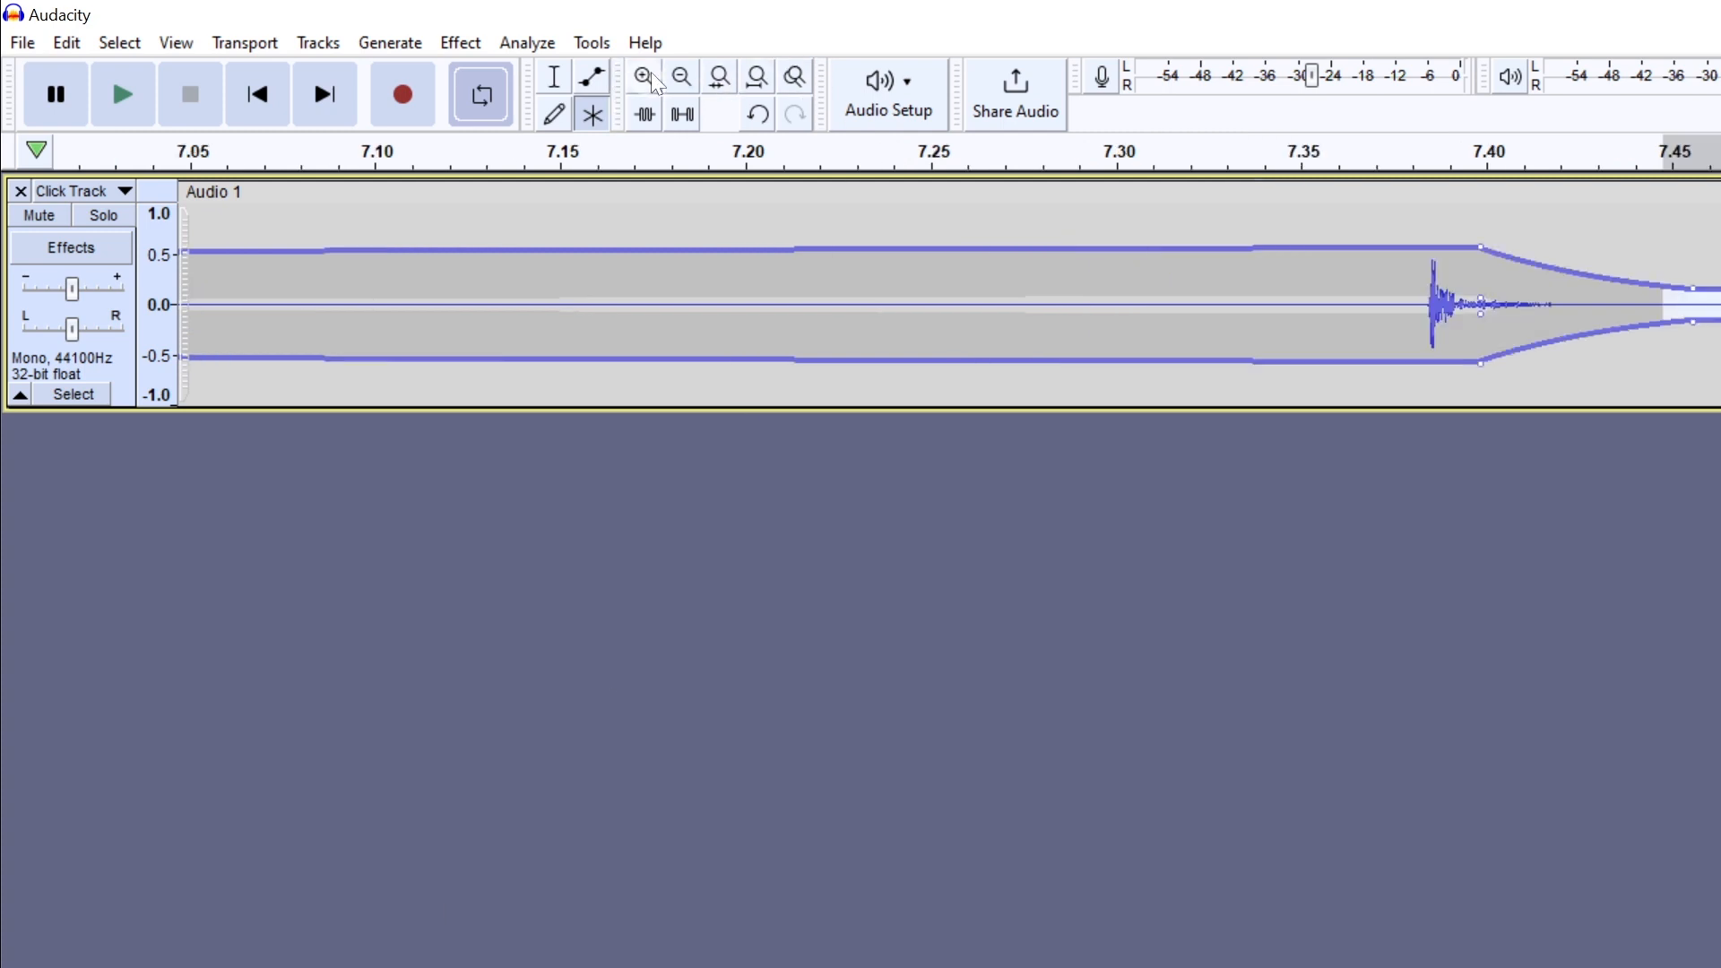
left_click(654, 81)
left_click(687, 82)
left_click(689, 82)
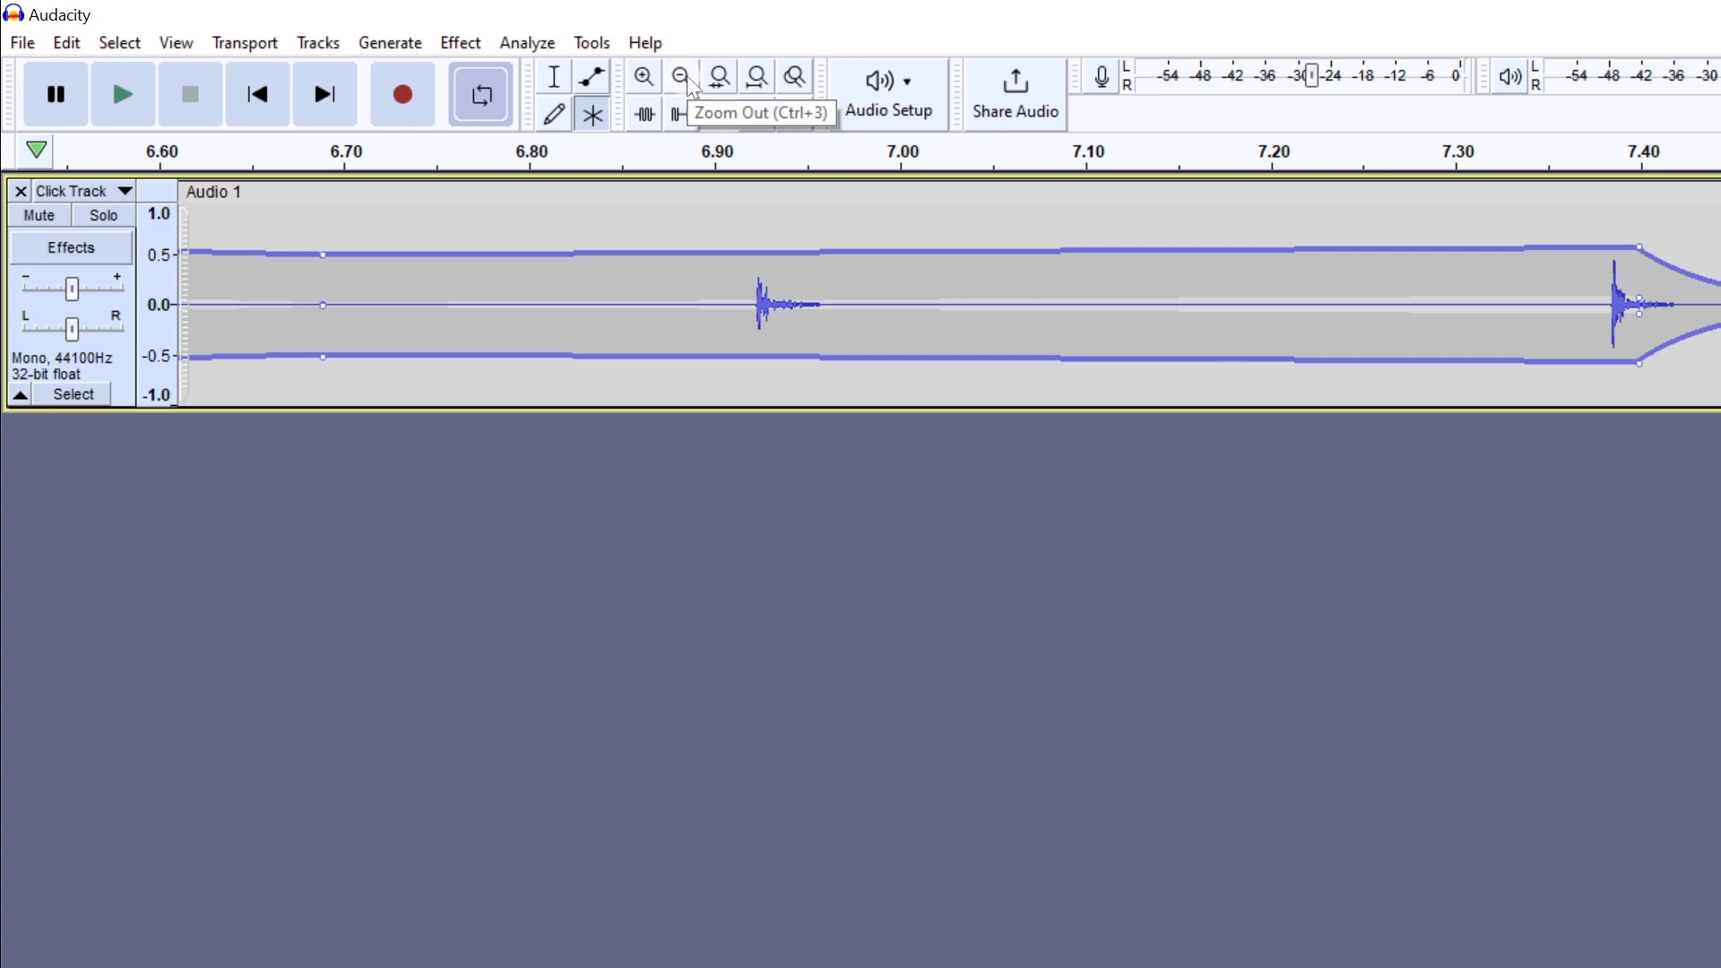
key("F1")
left_click_drag(859, 319, 1333, 331)
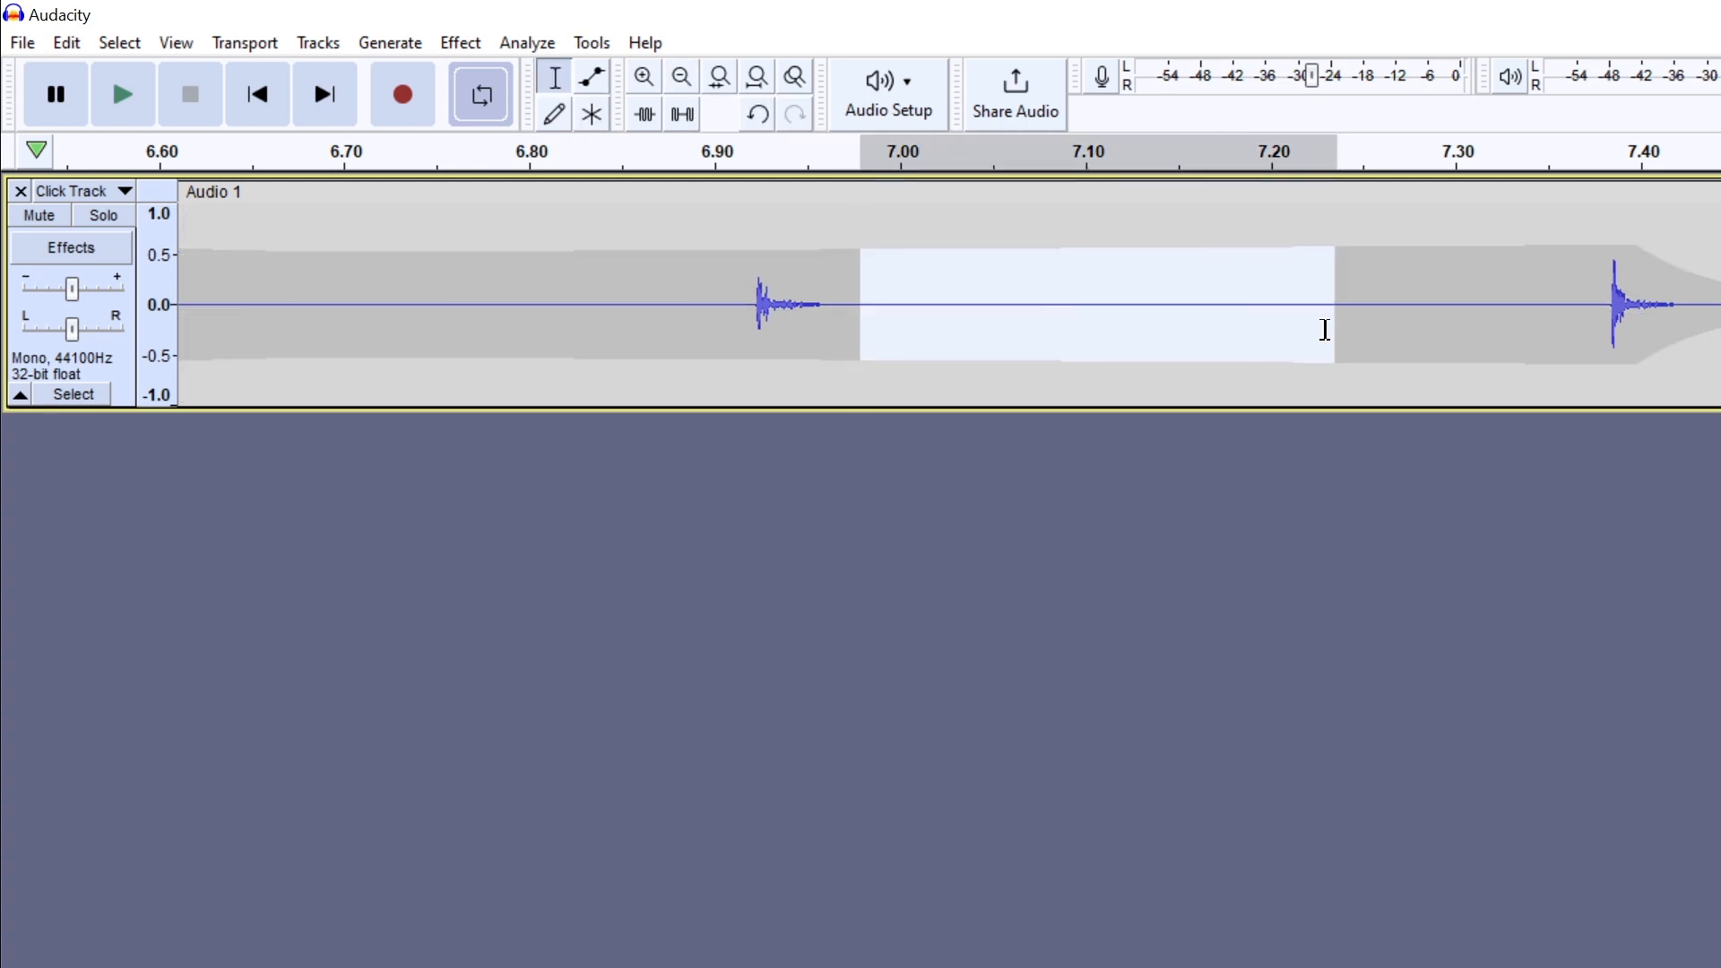
- Select the click at about 6.9–7.0 s and try trimming the audio outside it and silencing it, undoing each edit
left_click_drag(713, 269, 897, 305)
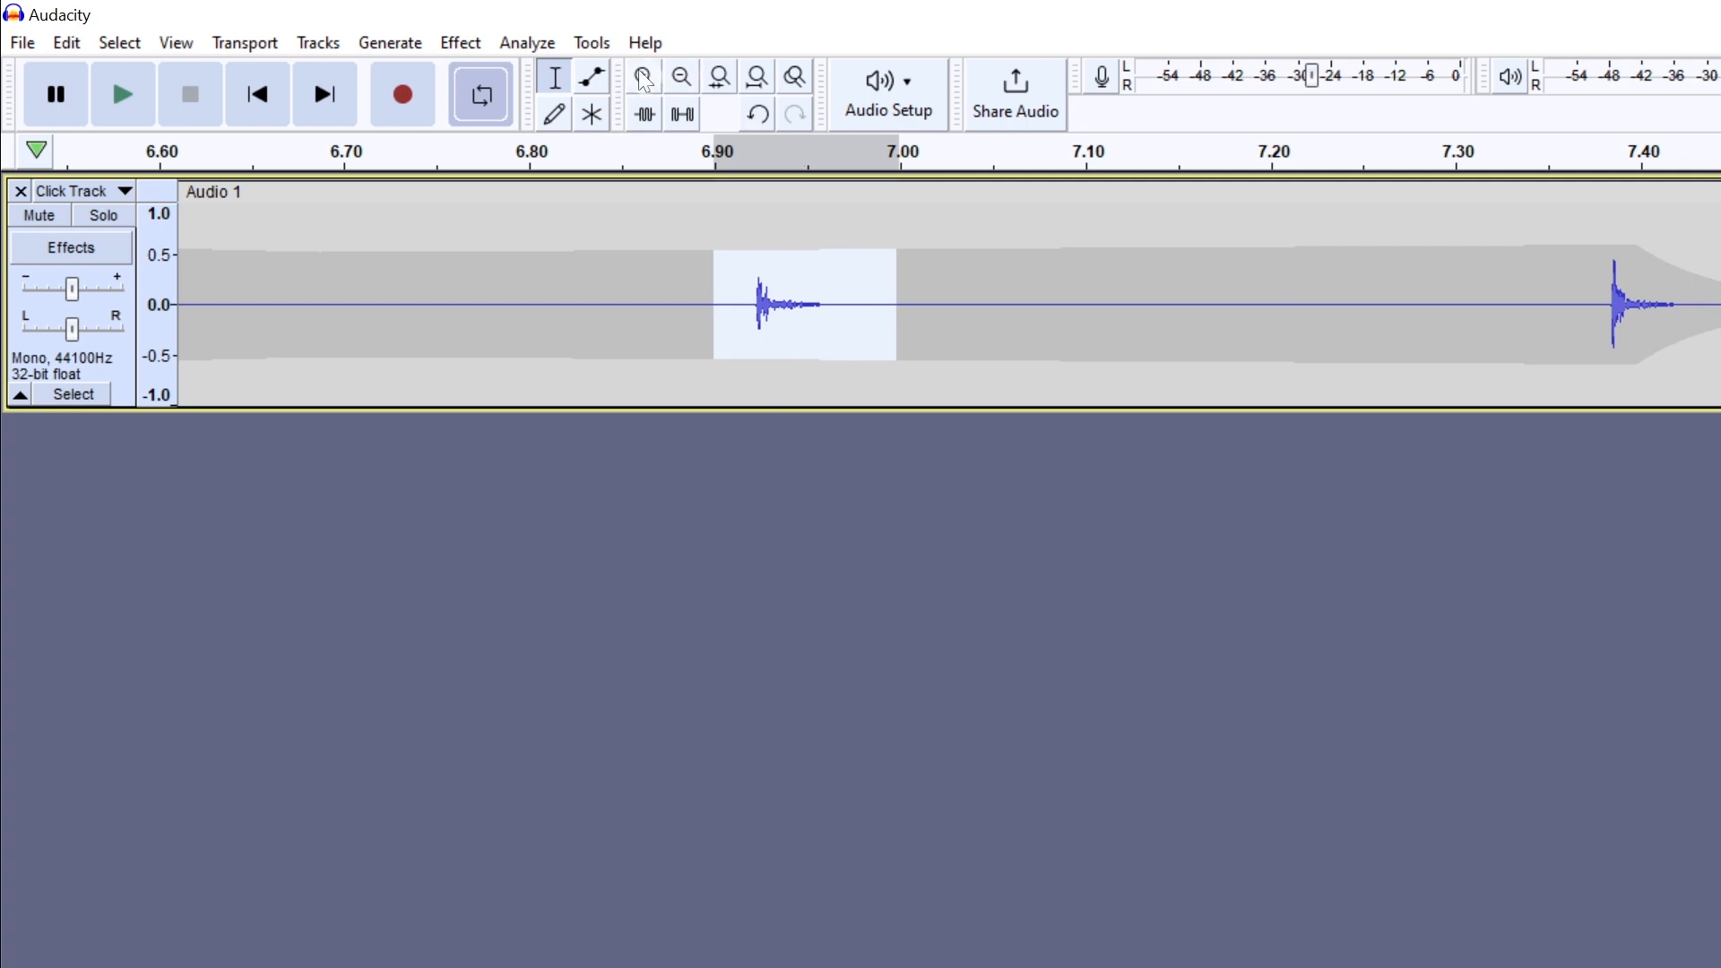
left_click(645, 115)
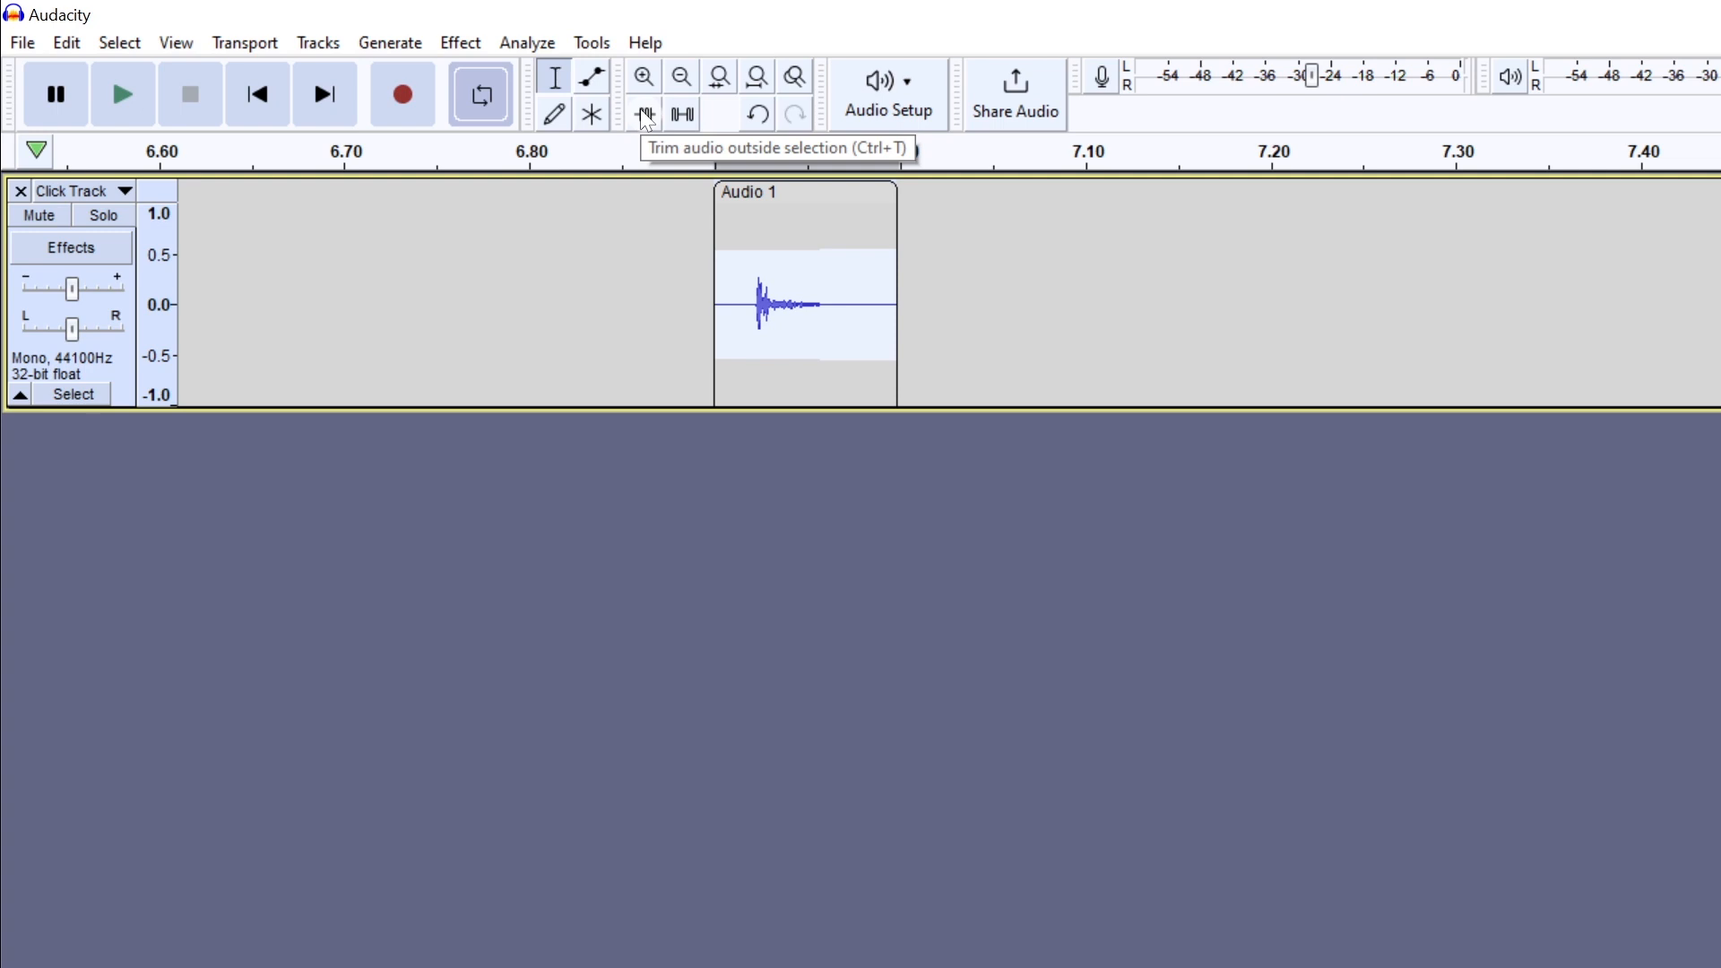
key("ctrl+z")
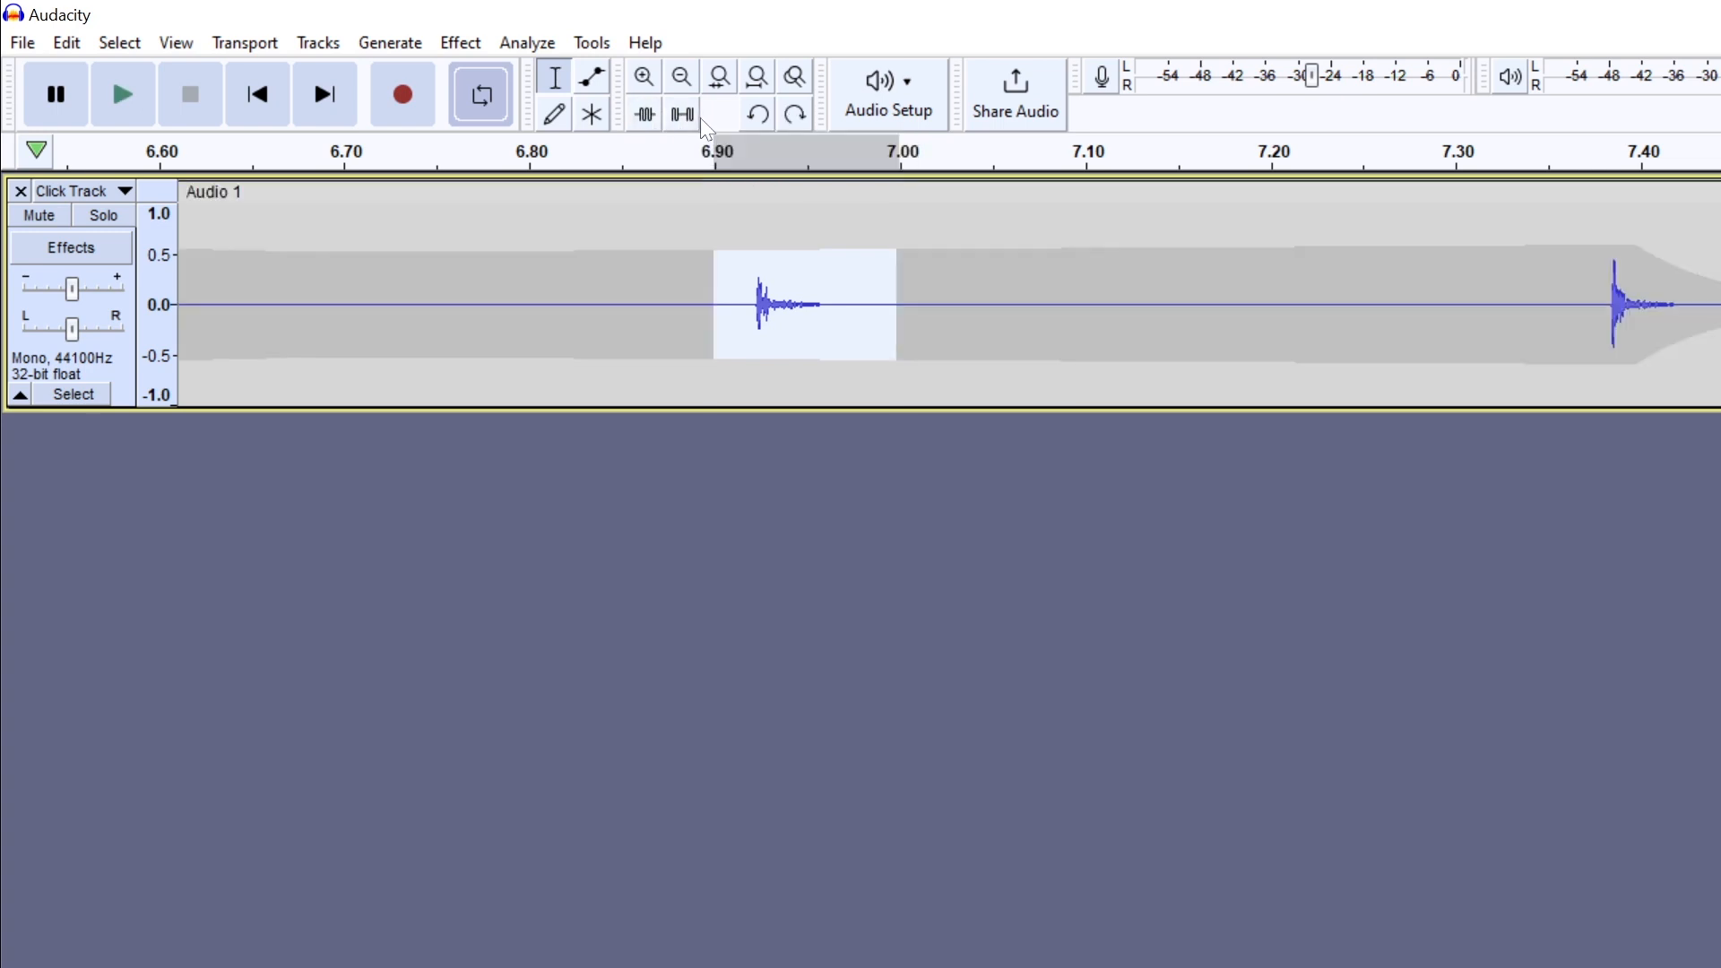
left_click(690, 119)
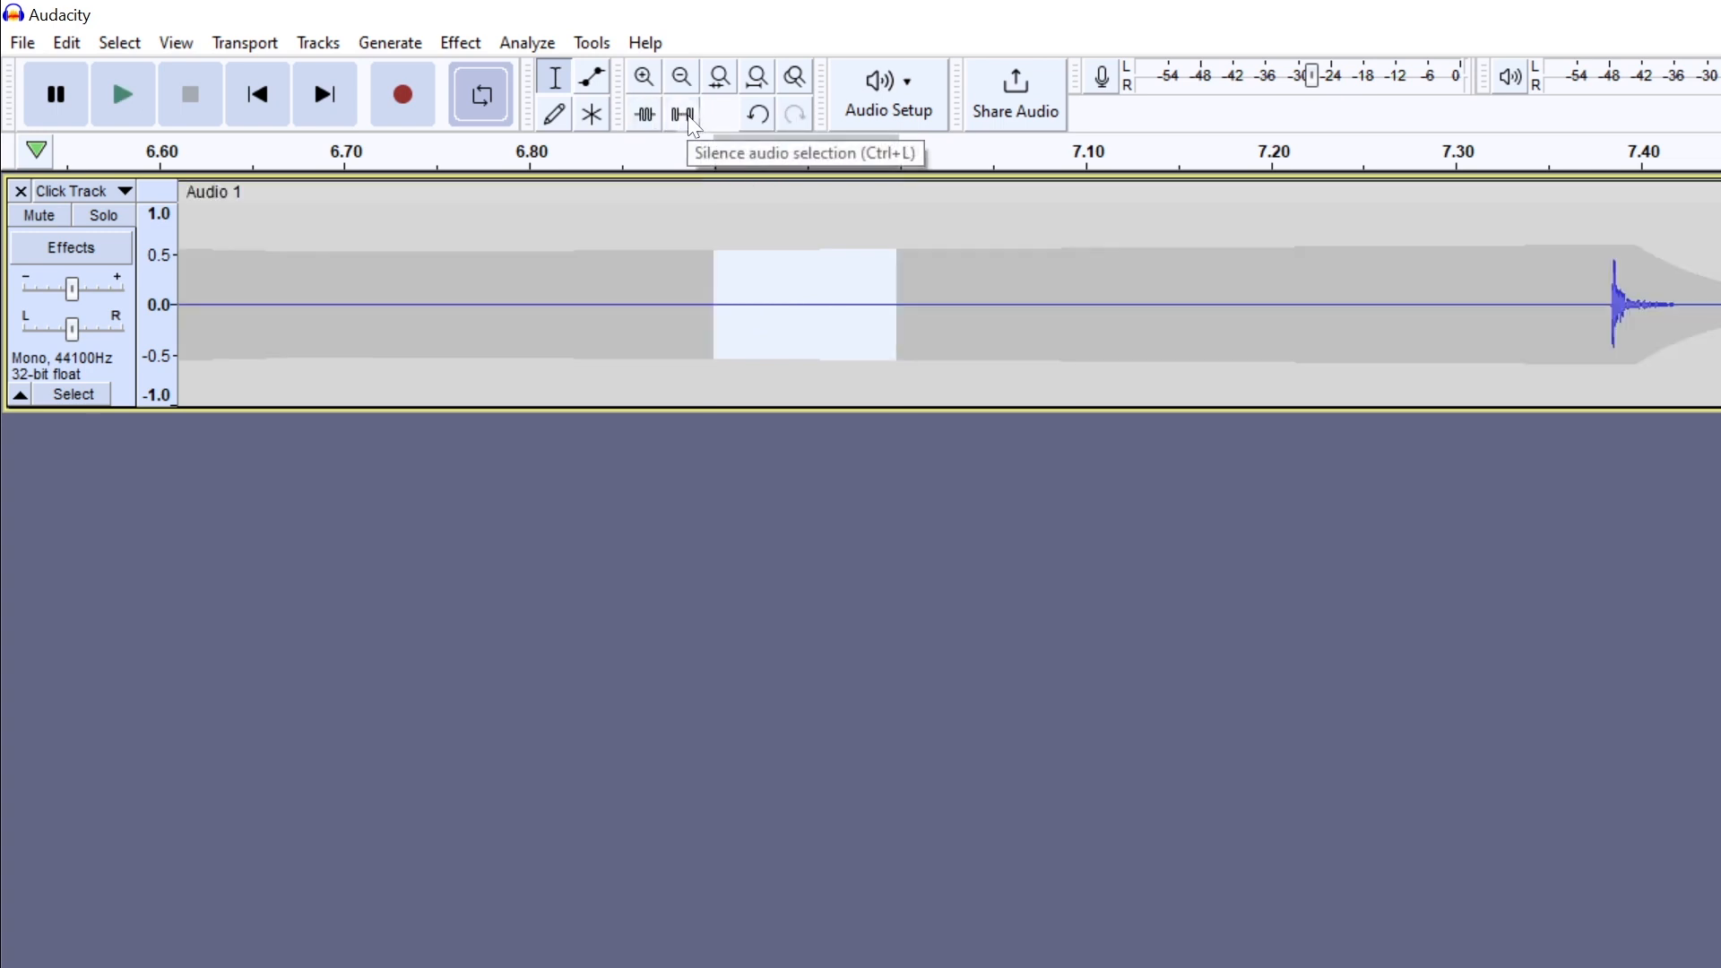
key("ctrl+z")
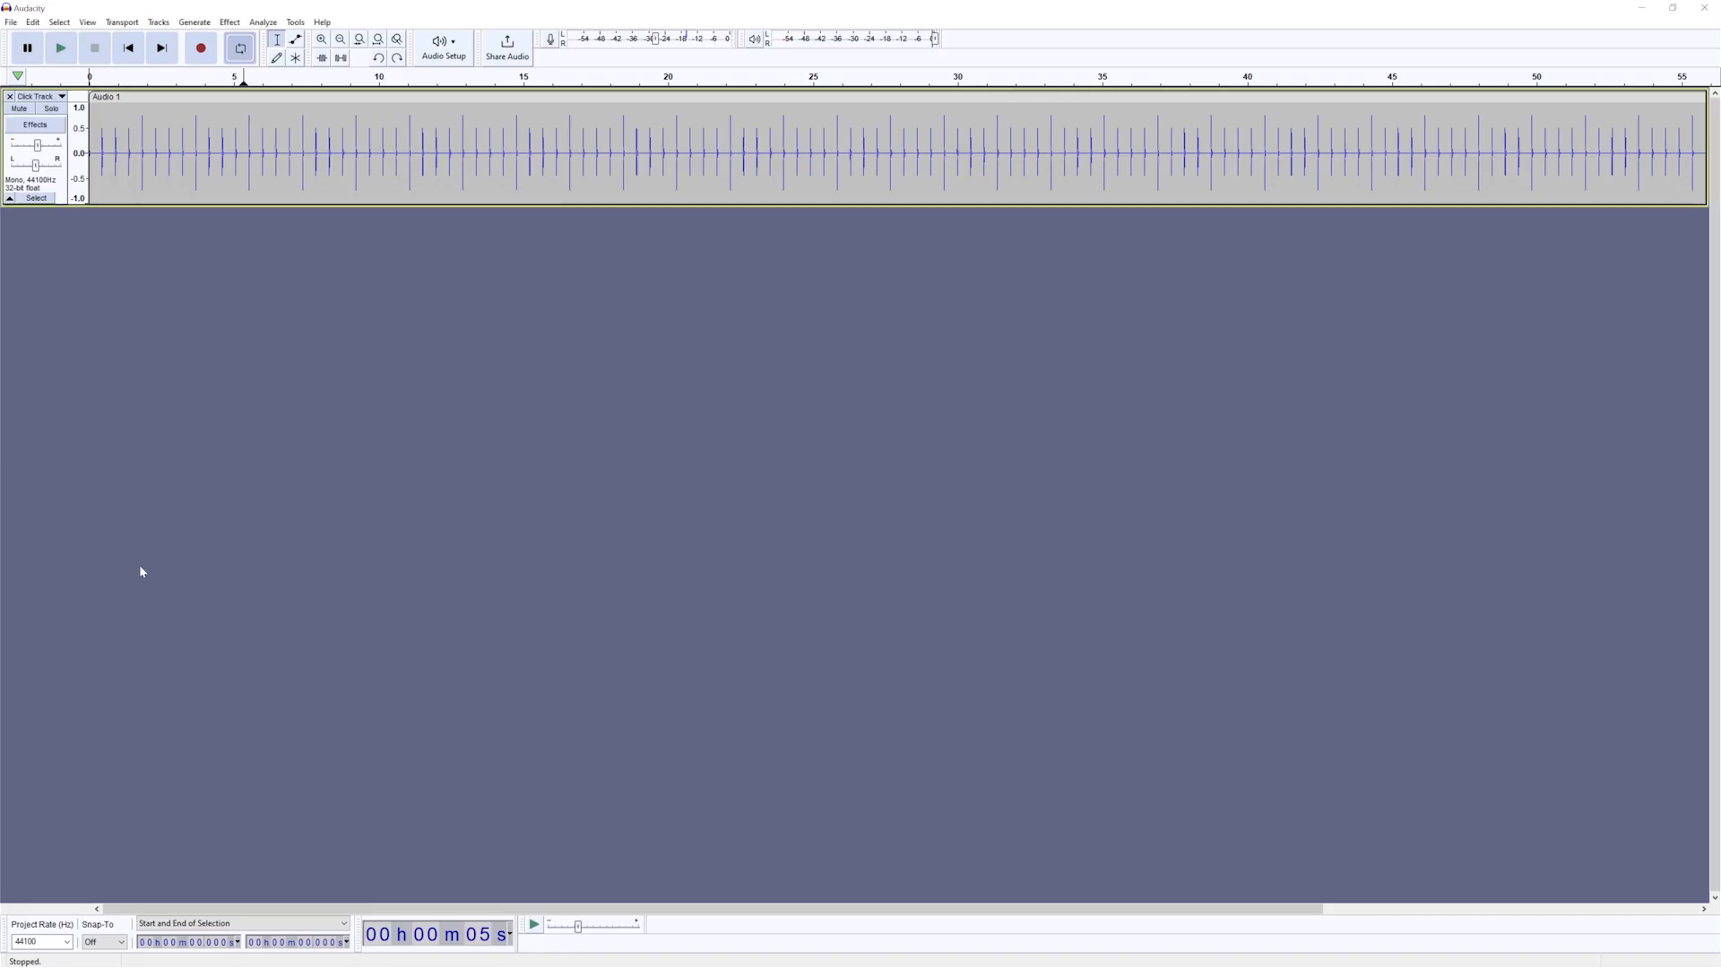
- Record a new audio track about 35 seconds long alongside the Click Track, and stop recording
key("r")
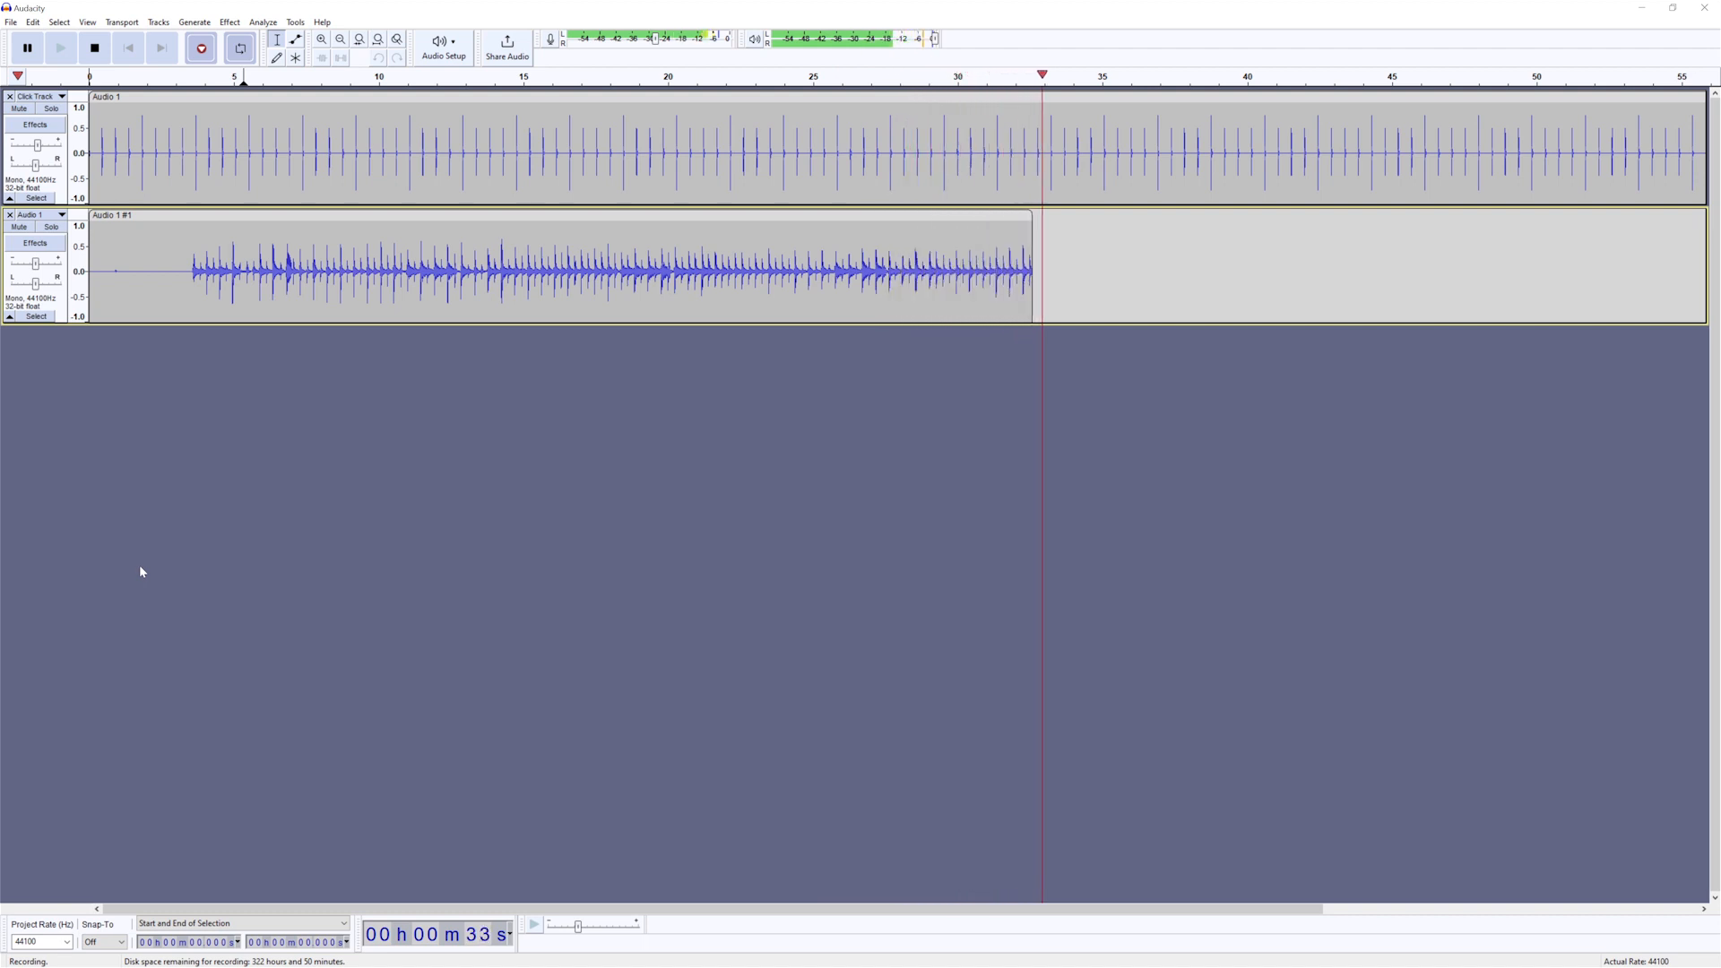
key("space")
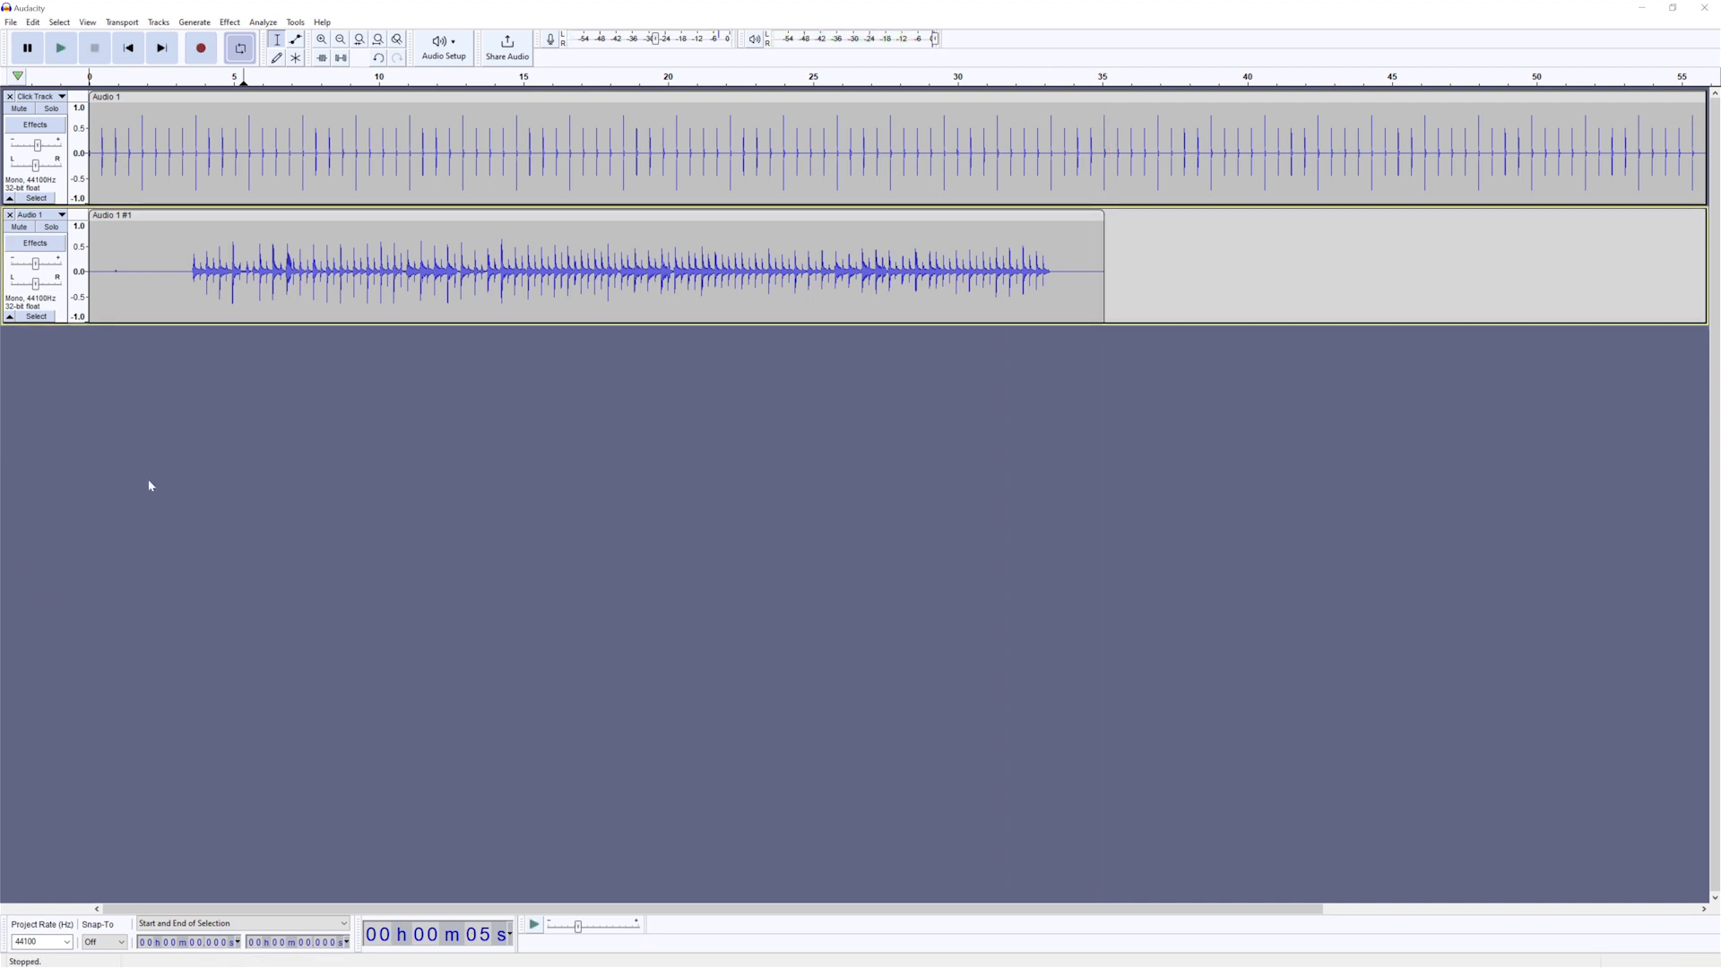
- Select the recorded audio from about 3.4 to 33.3 s and open the Graphic EQ effect for it
left_click(229, 22)
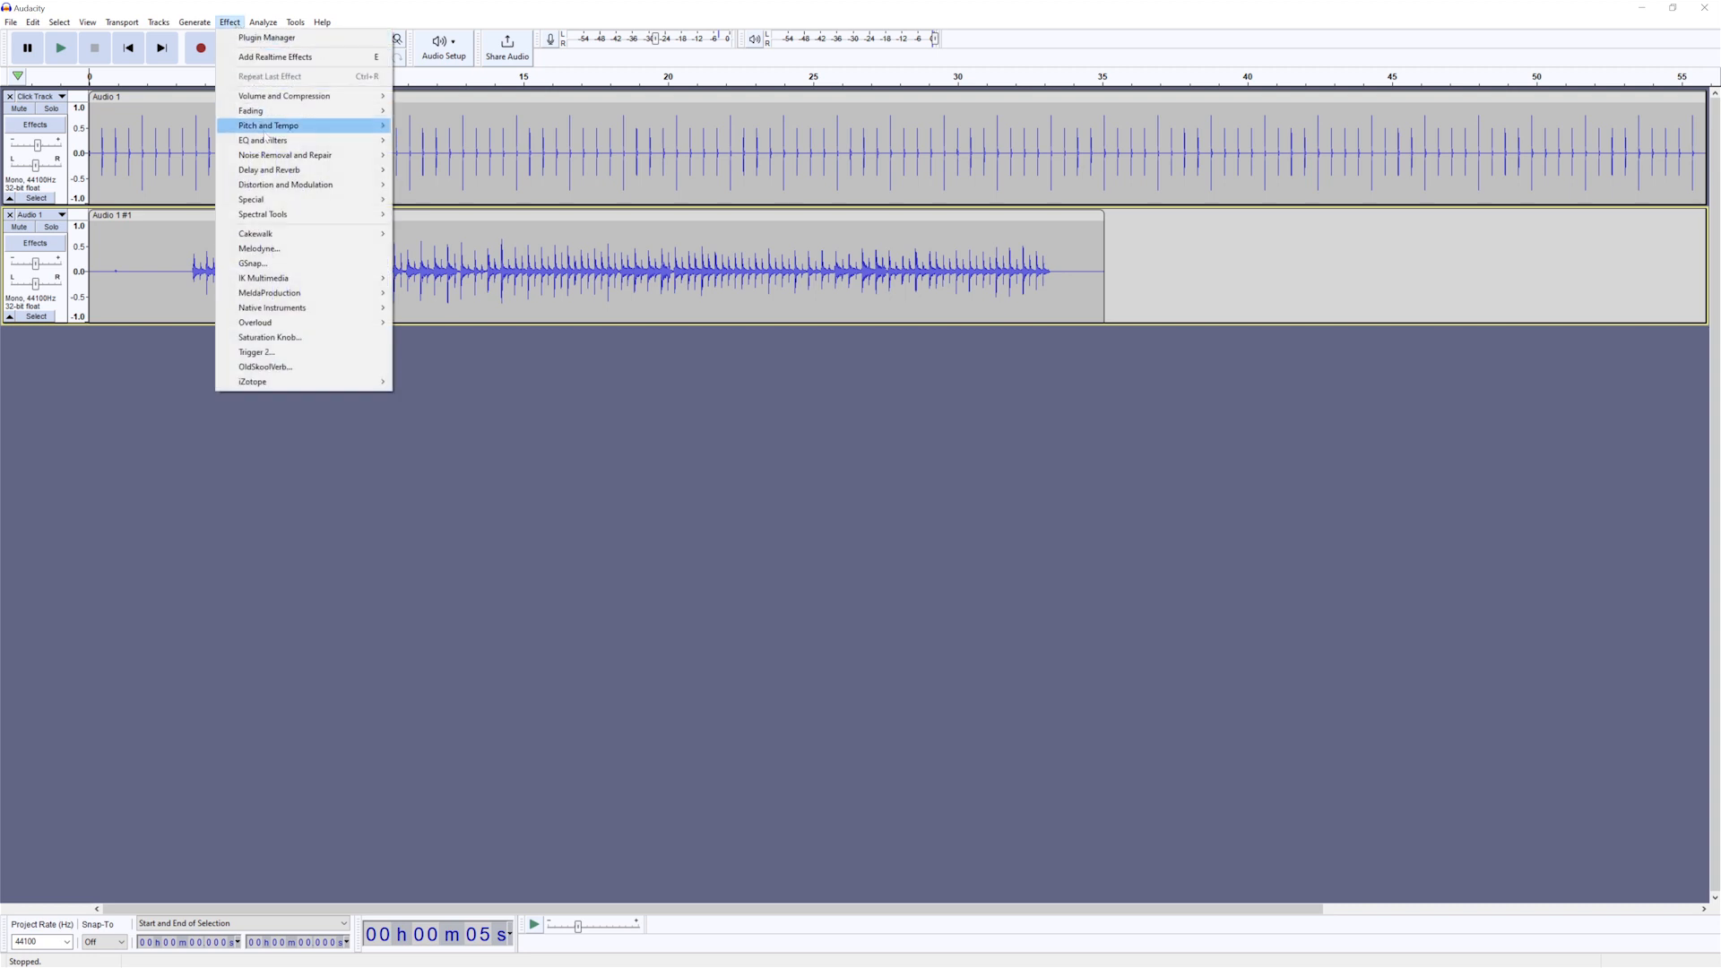
left_click(190, 269)
left_click_drag(189, 269, 1053, 280)
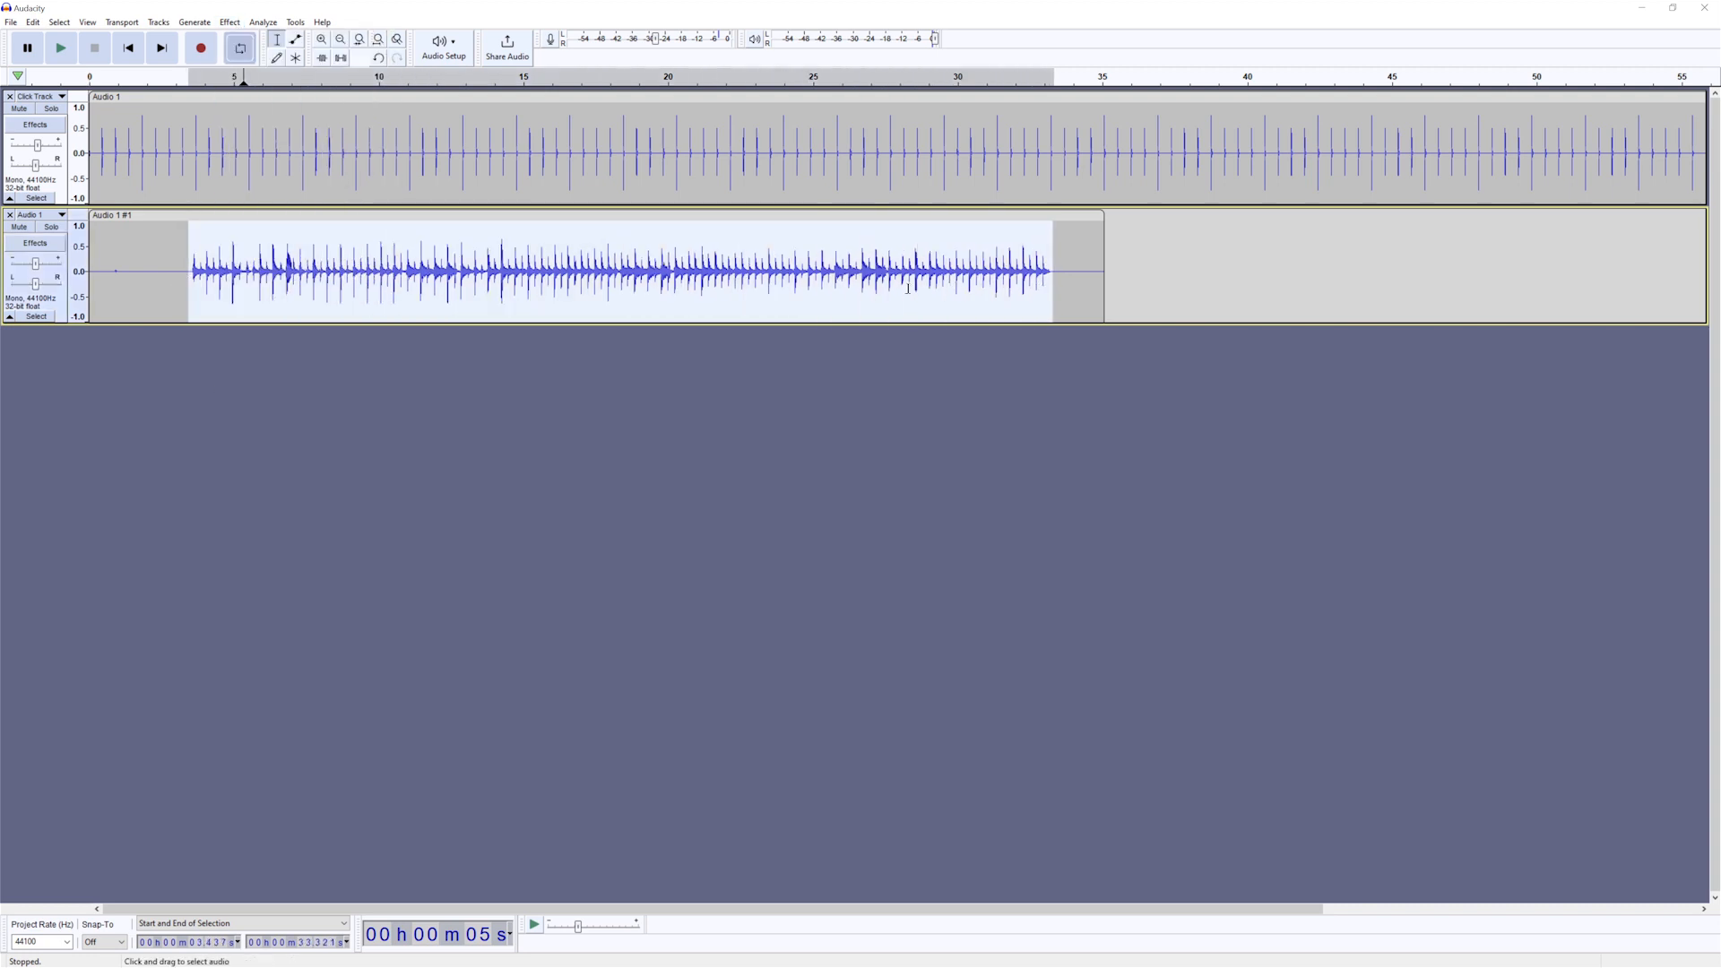
left_click(230, 21)
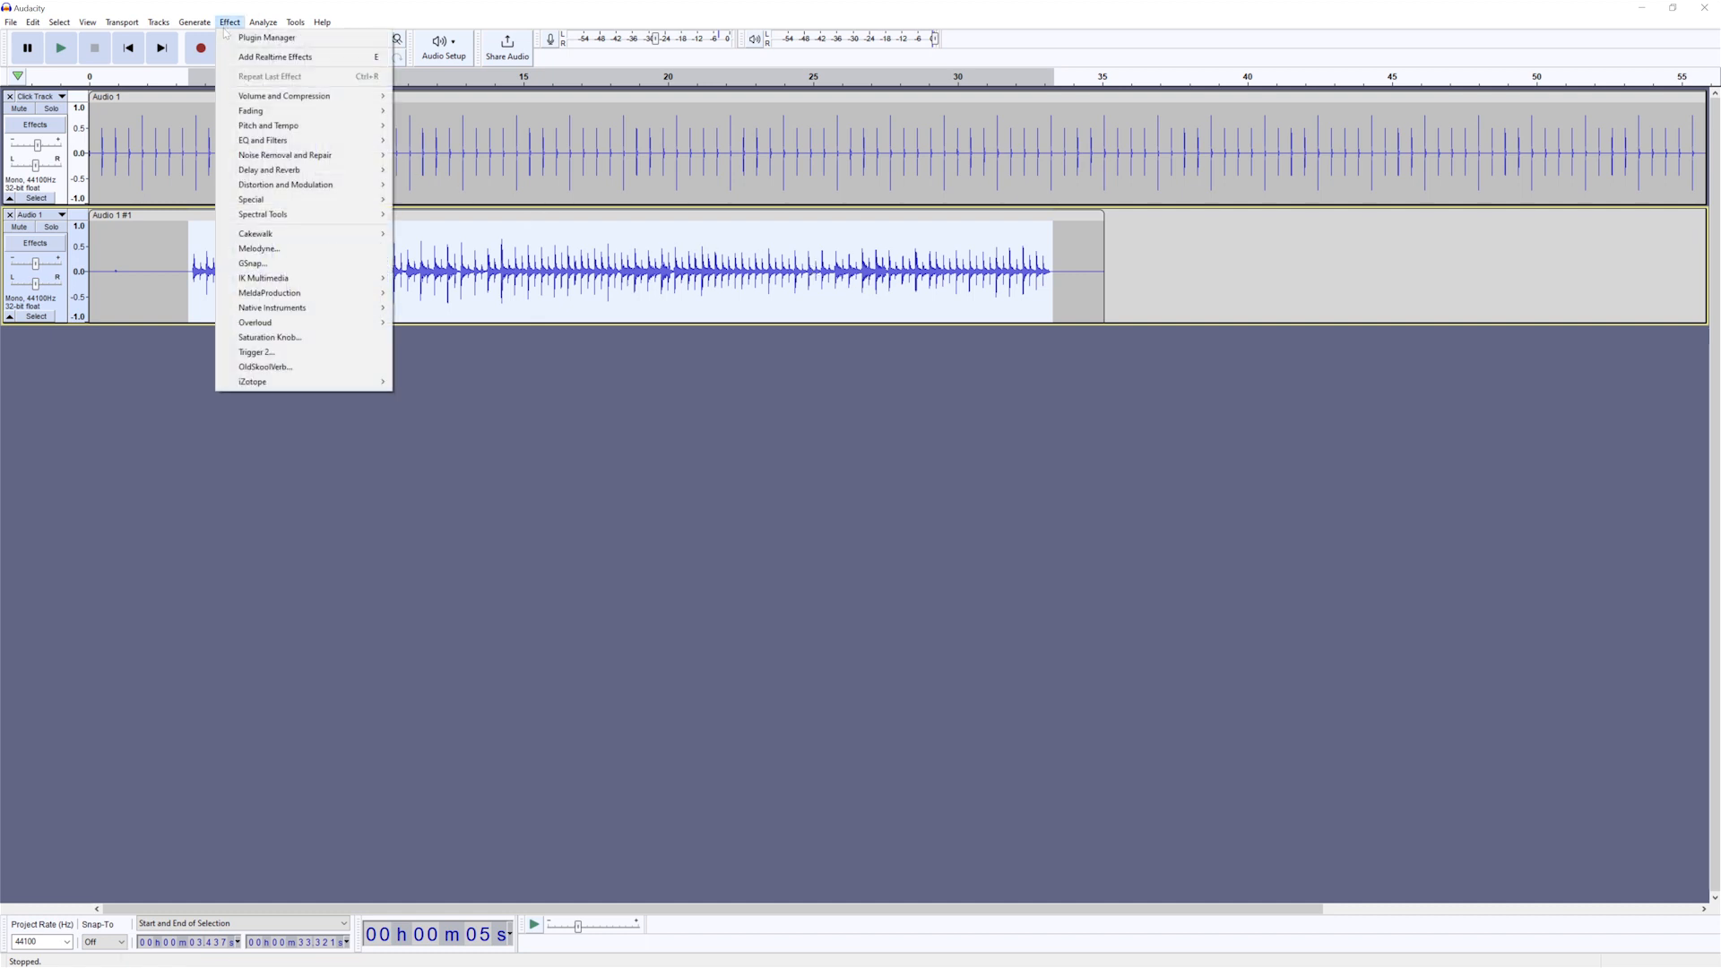
mouse_move(259, 111)
mouse_move(269, 140)
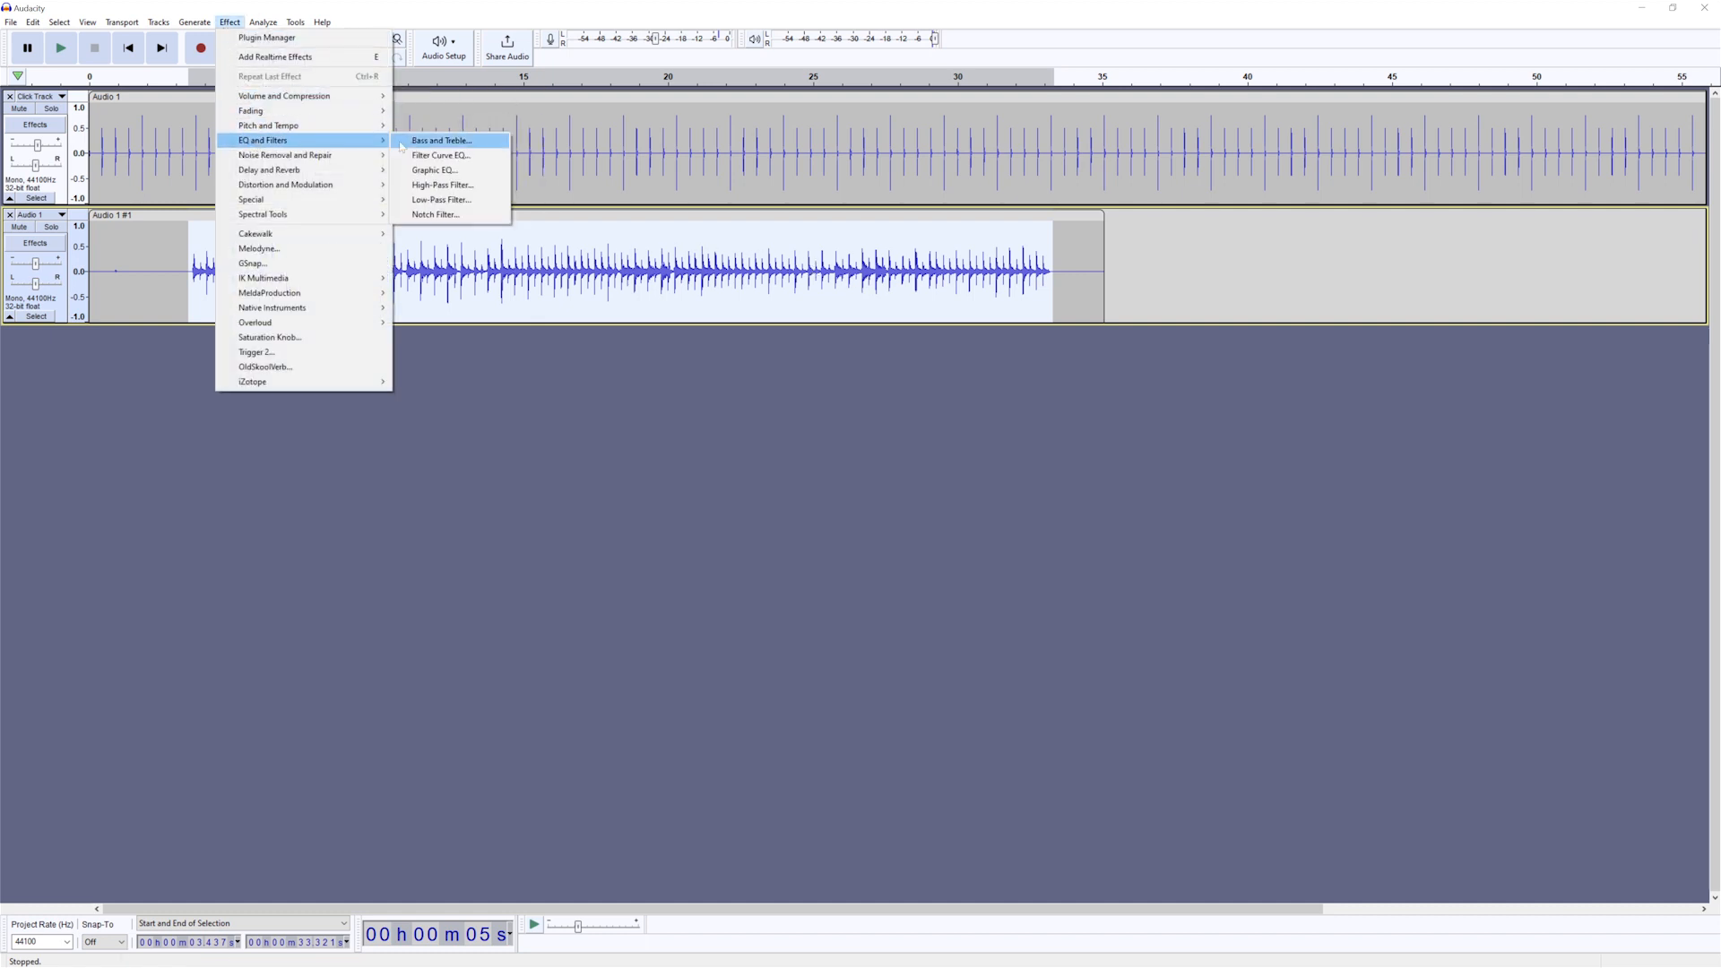
left_click(448, 170)
- Load the Bass Cut factory preset in Graphic EQ and reshape the 100–250 Hz bands into a gradual slope, with 100 Hz at about -19 dB
left_click_drag(587, 500, 602, 566)
left_click(611, 364)
mouse_move(628, 431)
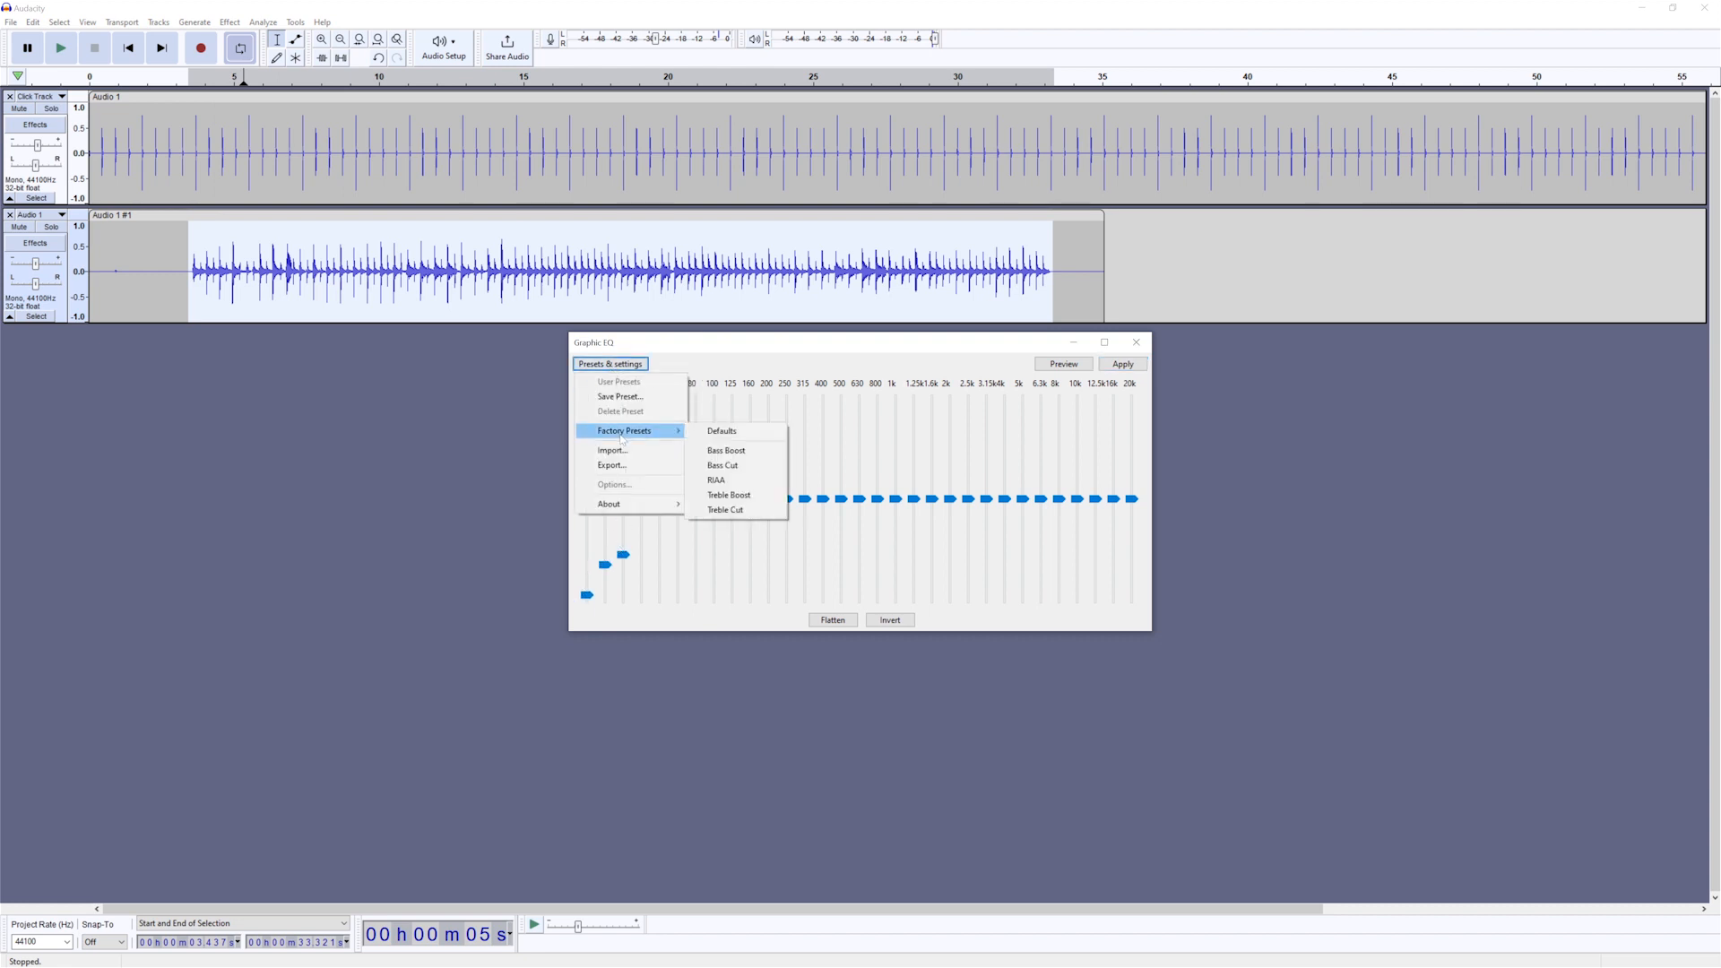
left_click(731, 466)
mouse_move(774, 570)
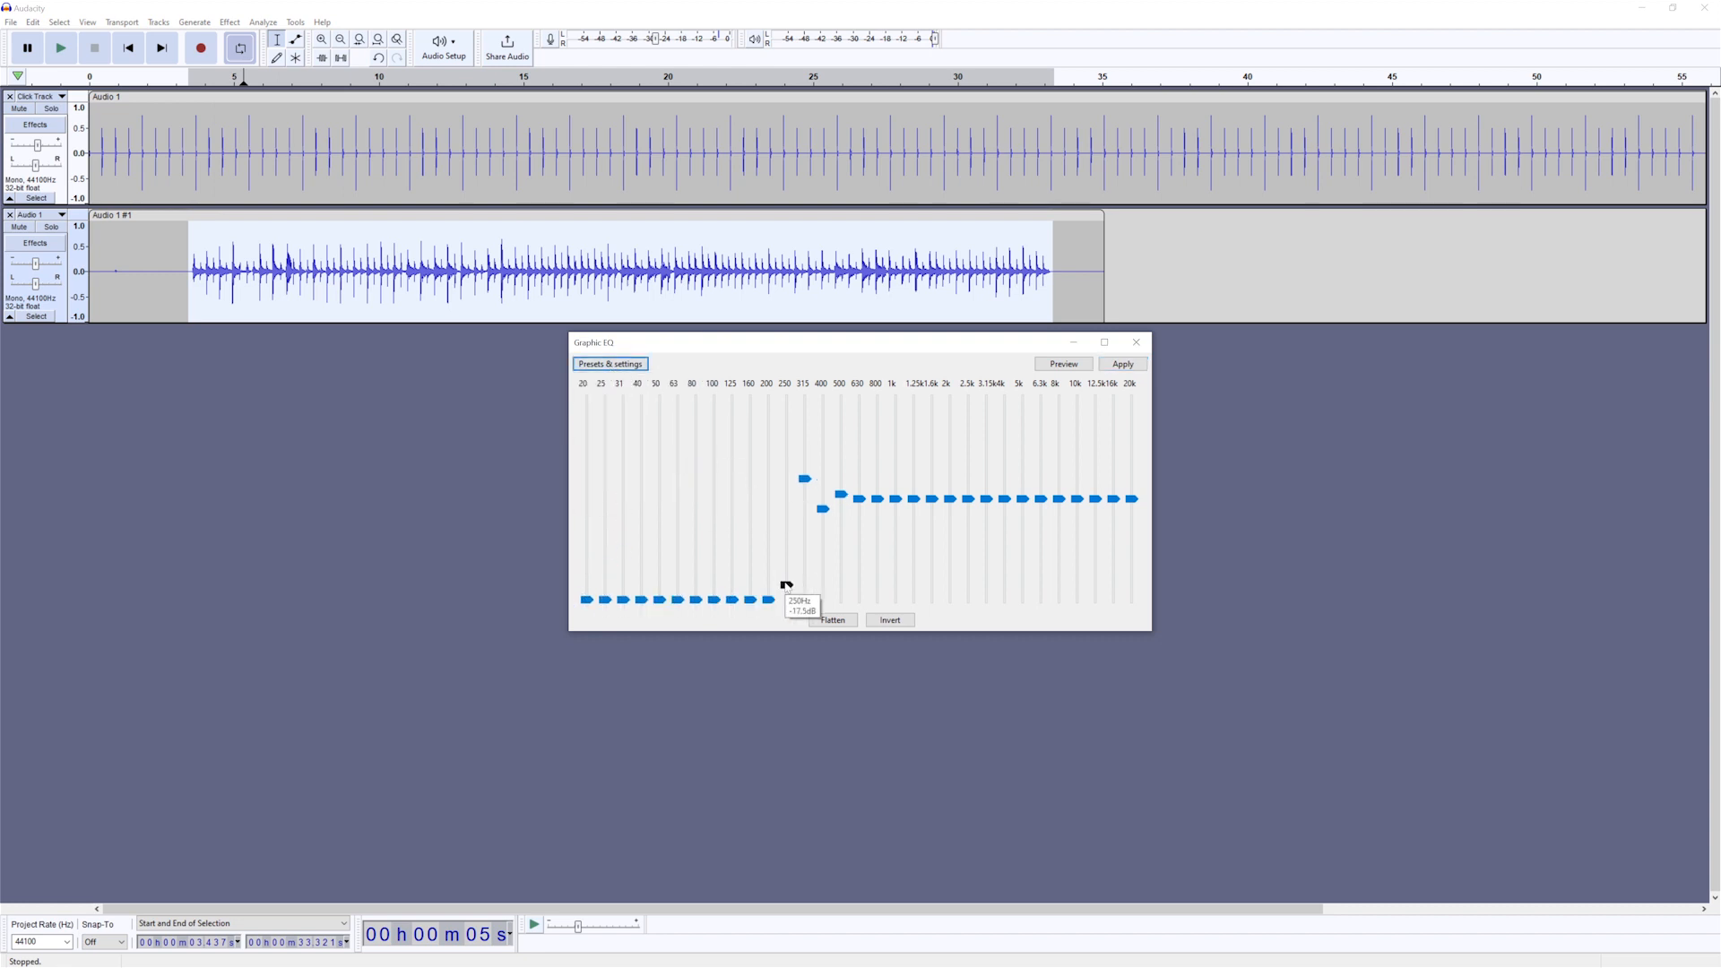
left_click_drag(773, 563, 771, 527)
left_click_drag(752, 599, 717, 593)
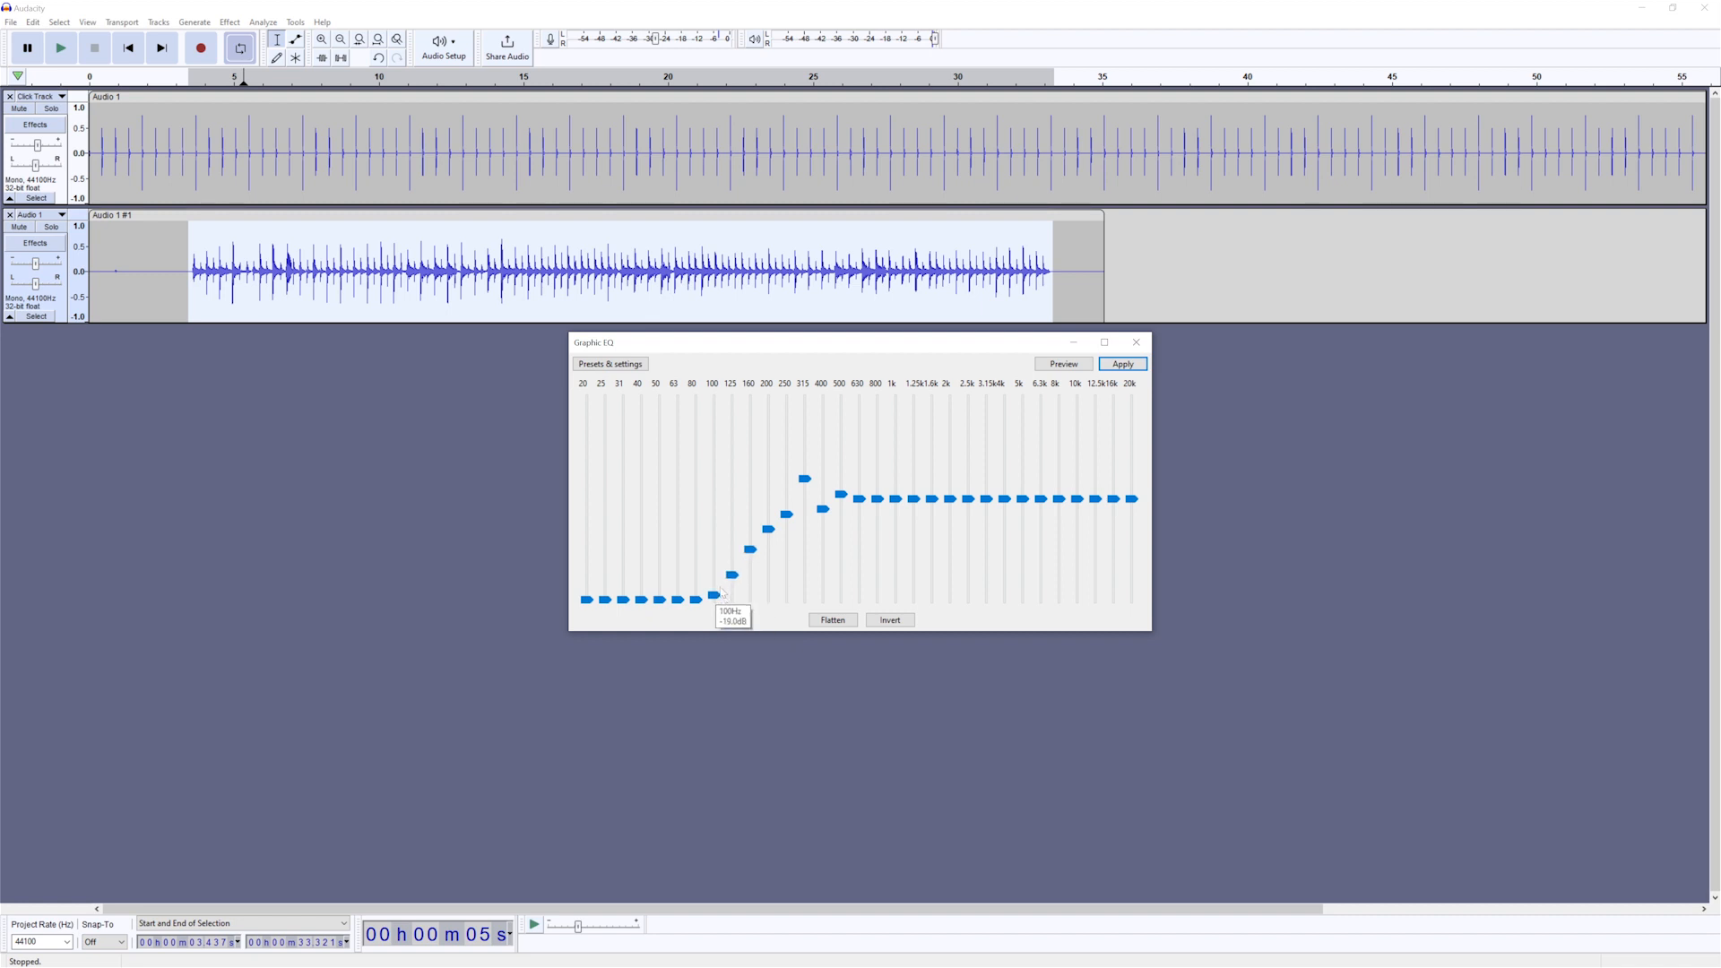
- Preview the equalization briefly and apply it to the selected recording
left_click(1064, 364)
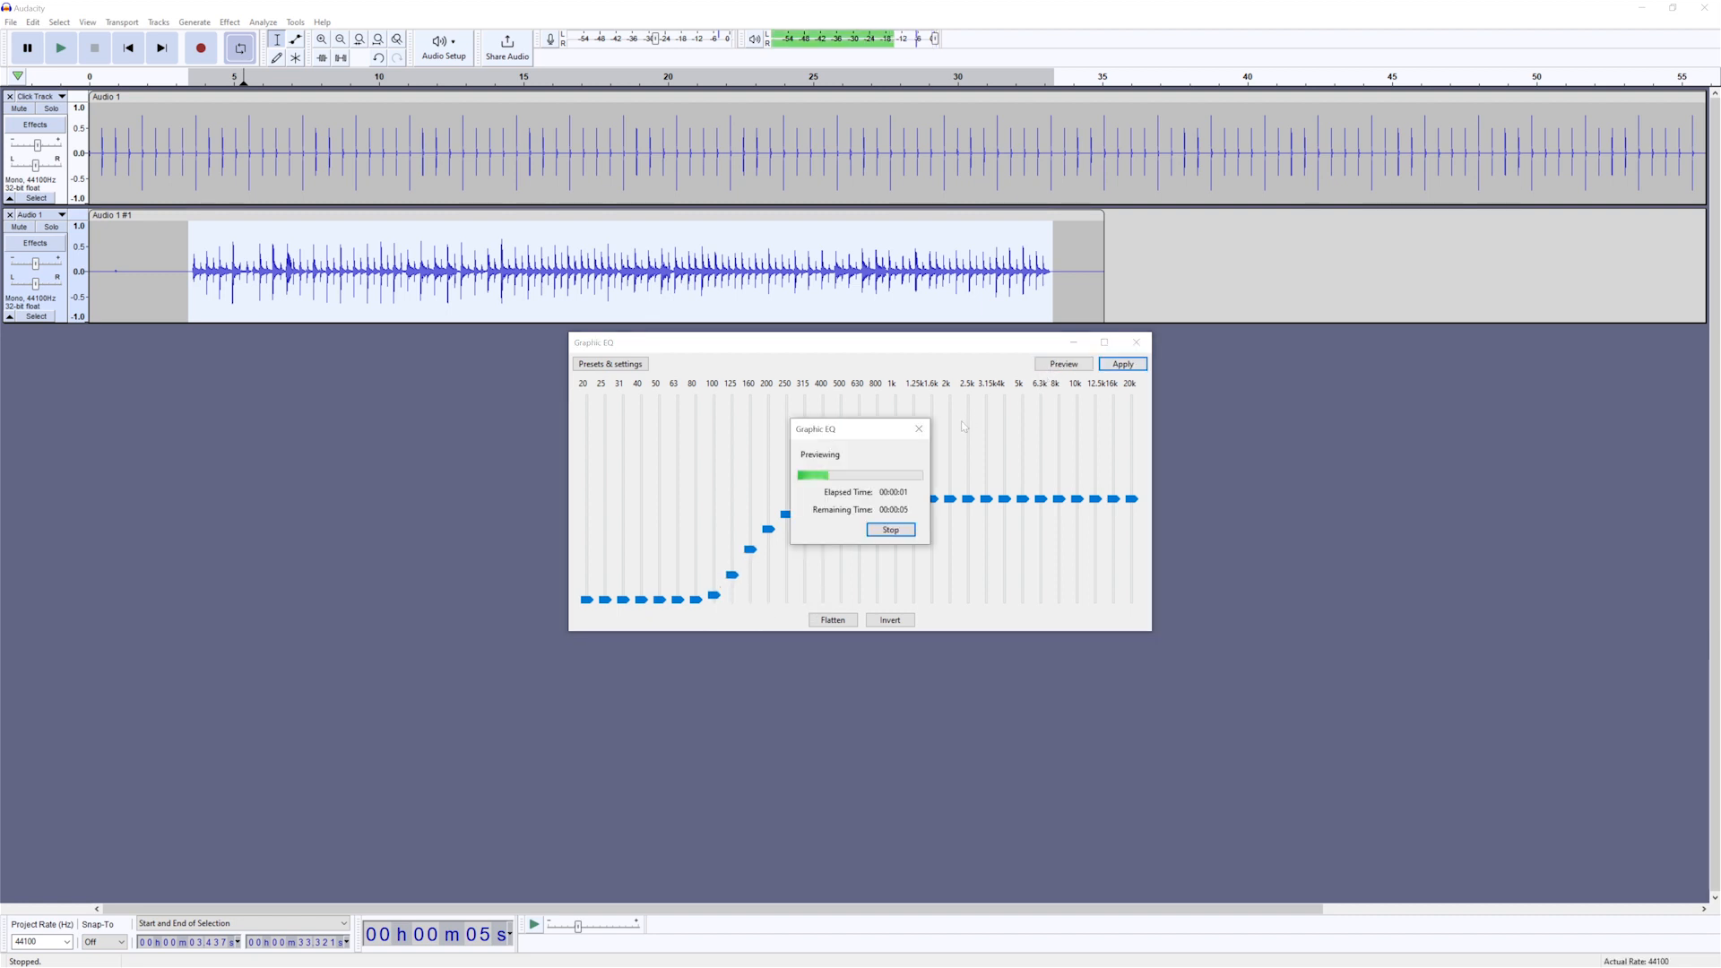
left_click(890, 529)
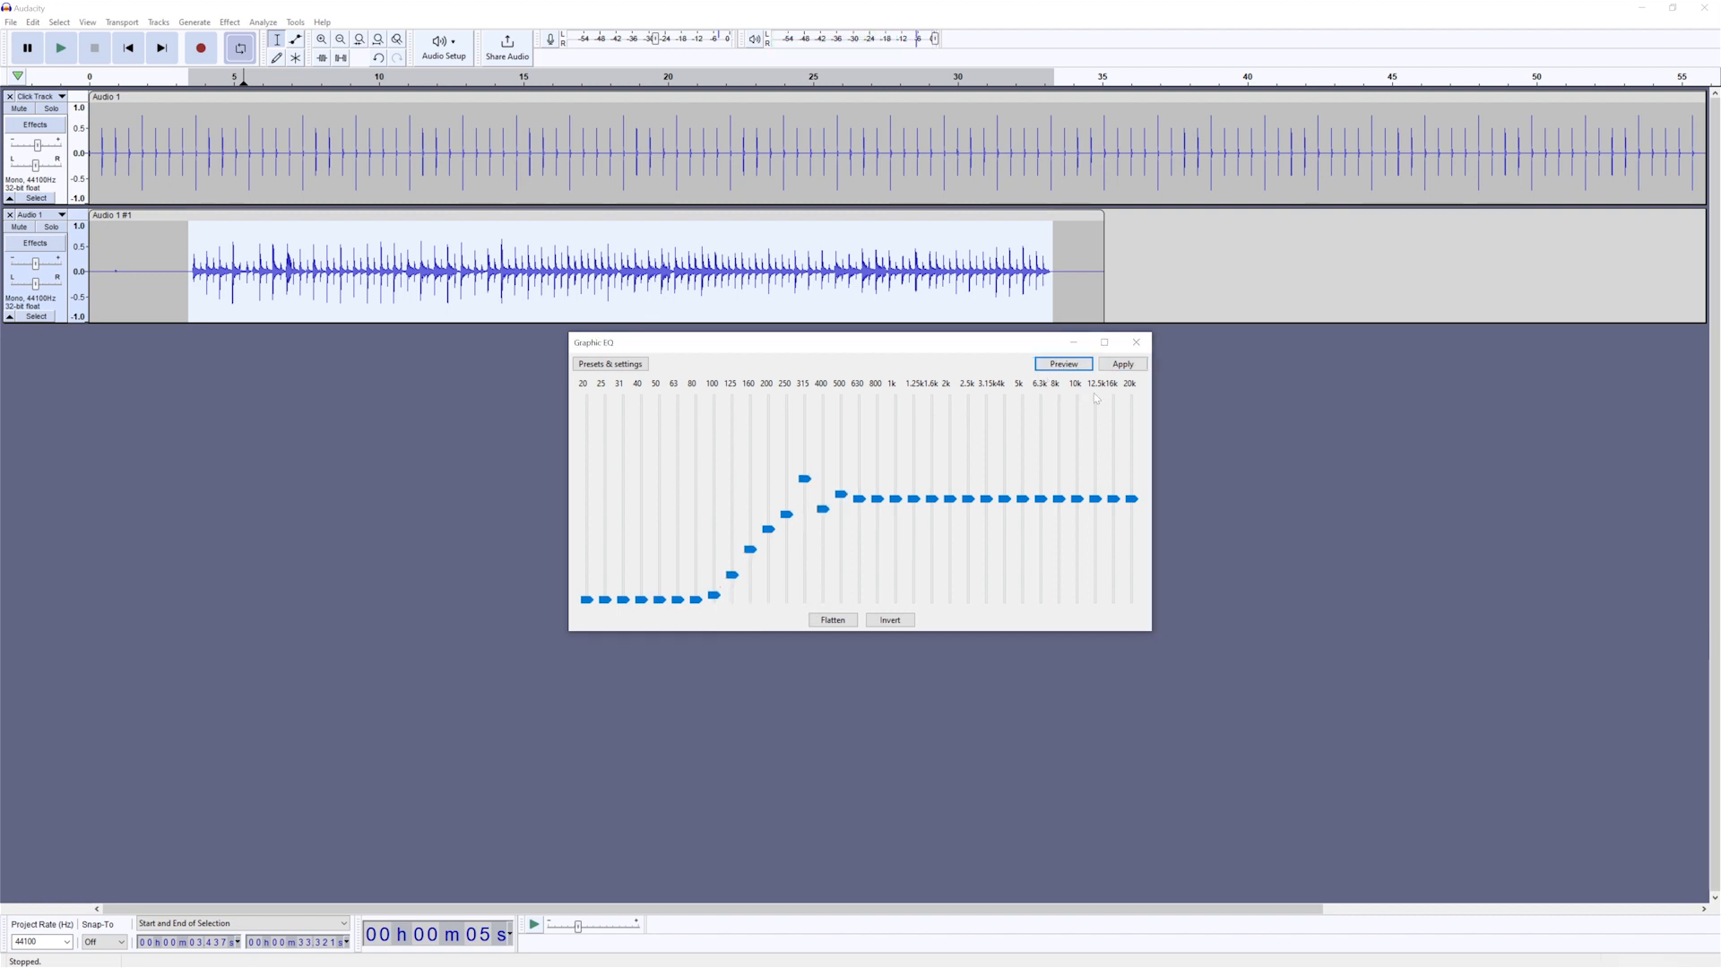
left_click(1127, 368)
- Play the equalized recording briefly from about 3.6 s, stop it, and undo the Graphic EQ
left_click(193, 294)
key("space")
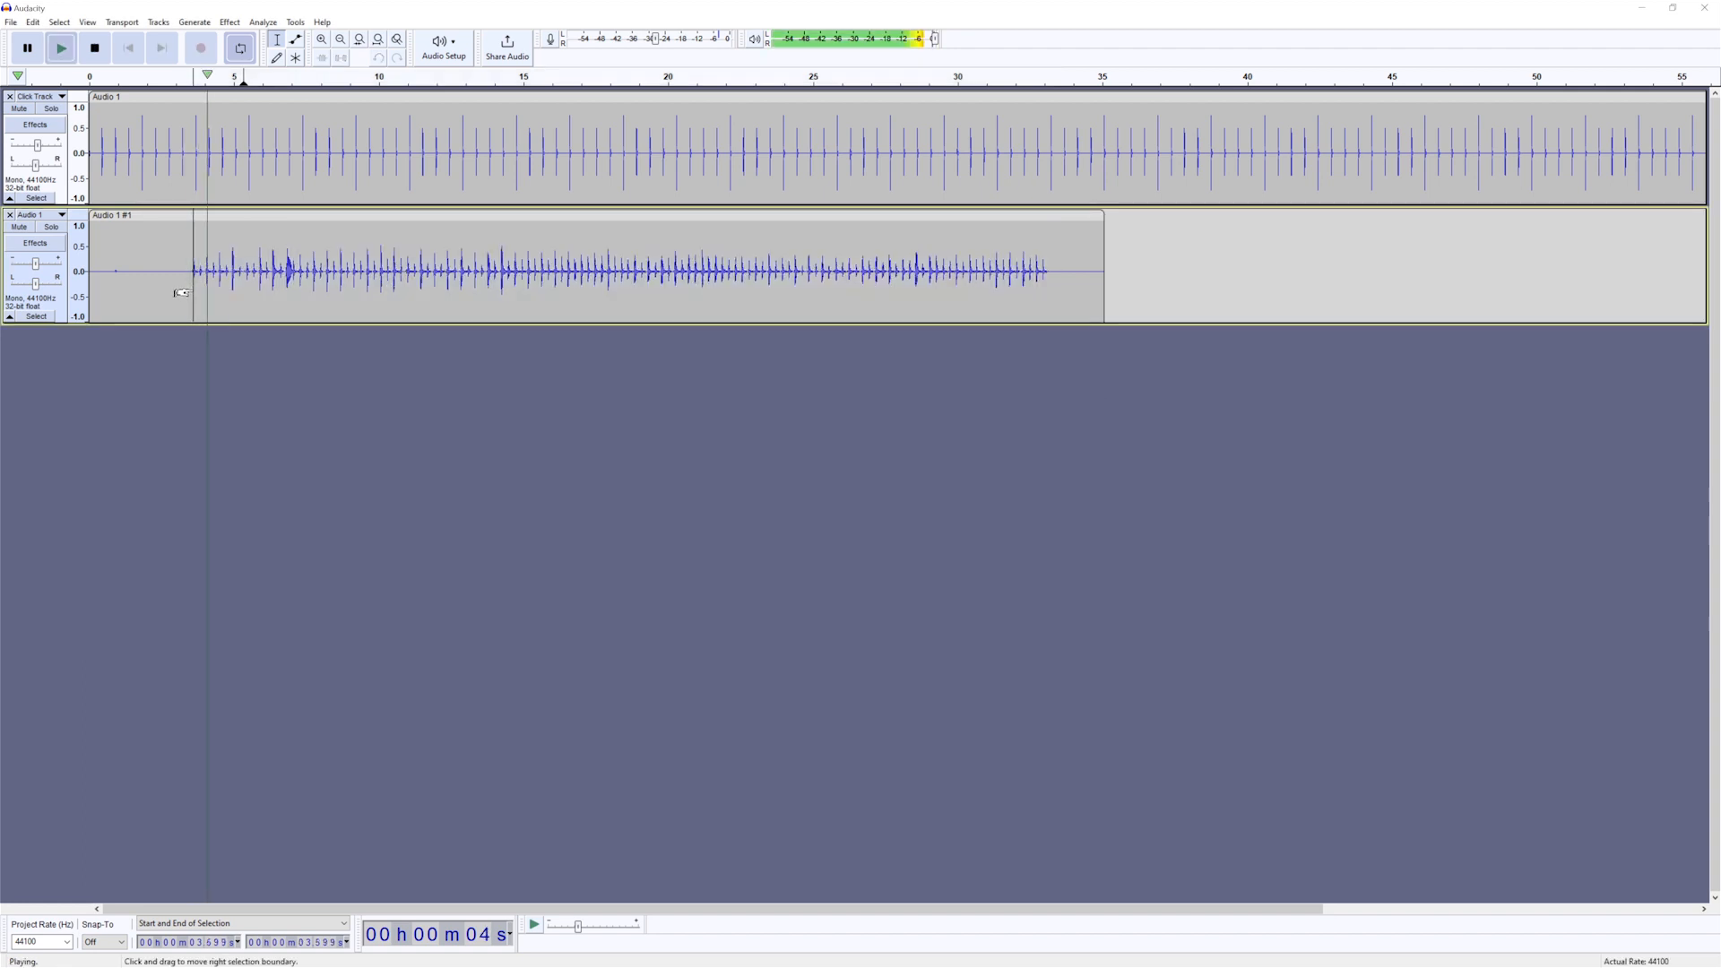
key("space")
key("ctrl+z")
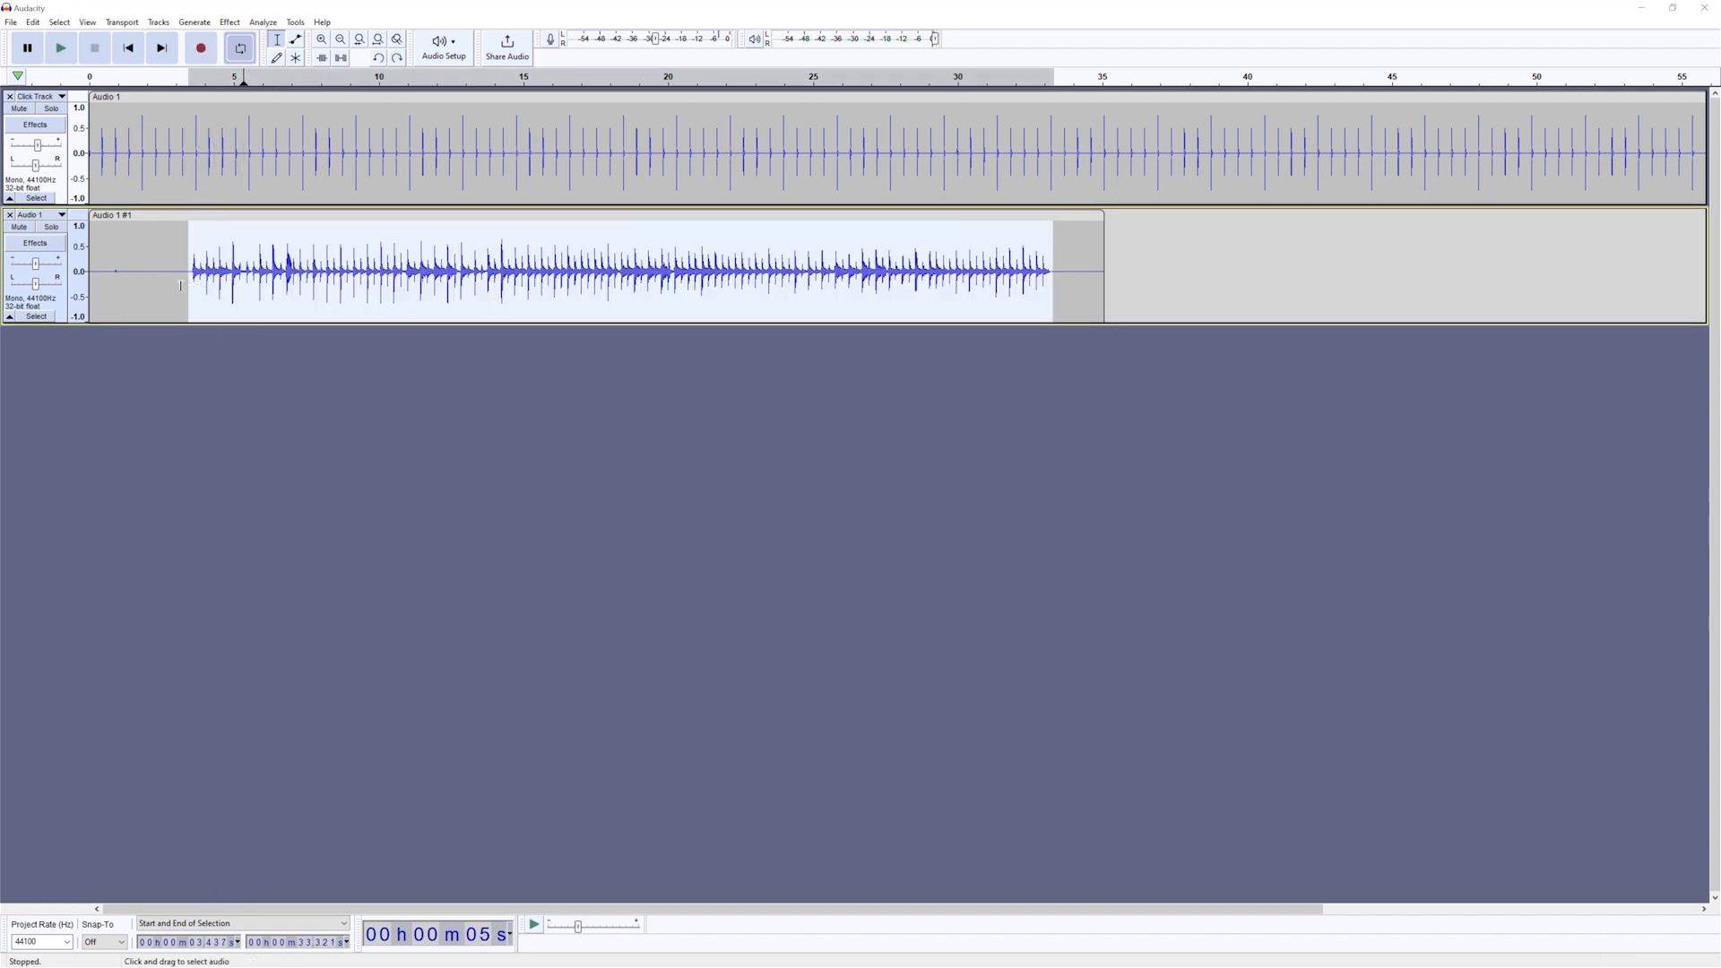
- Select the silent lead-in before the recorded playing, from 0 to about 3.5 s, and capture it as the Noise Reduction profile
left_click(171, 289)
left_click_drag(132, 292, 190, 289)
left_click(229, 22)
mouse_move(305, 155)
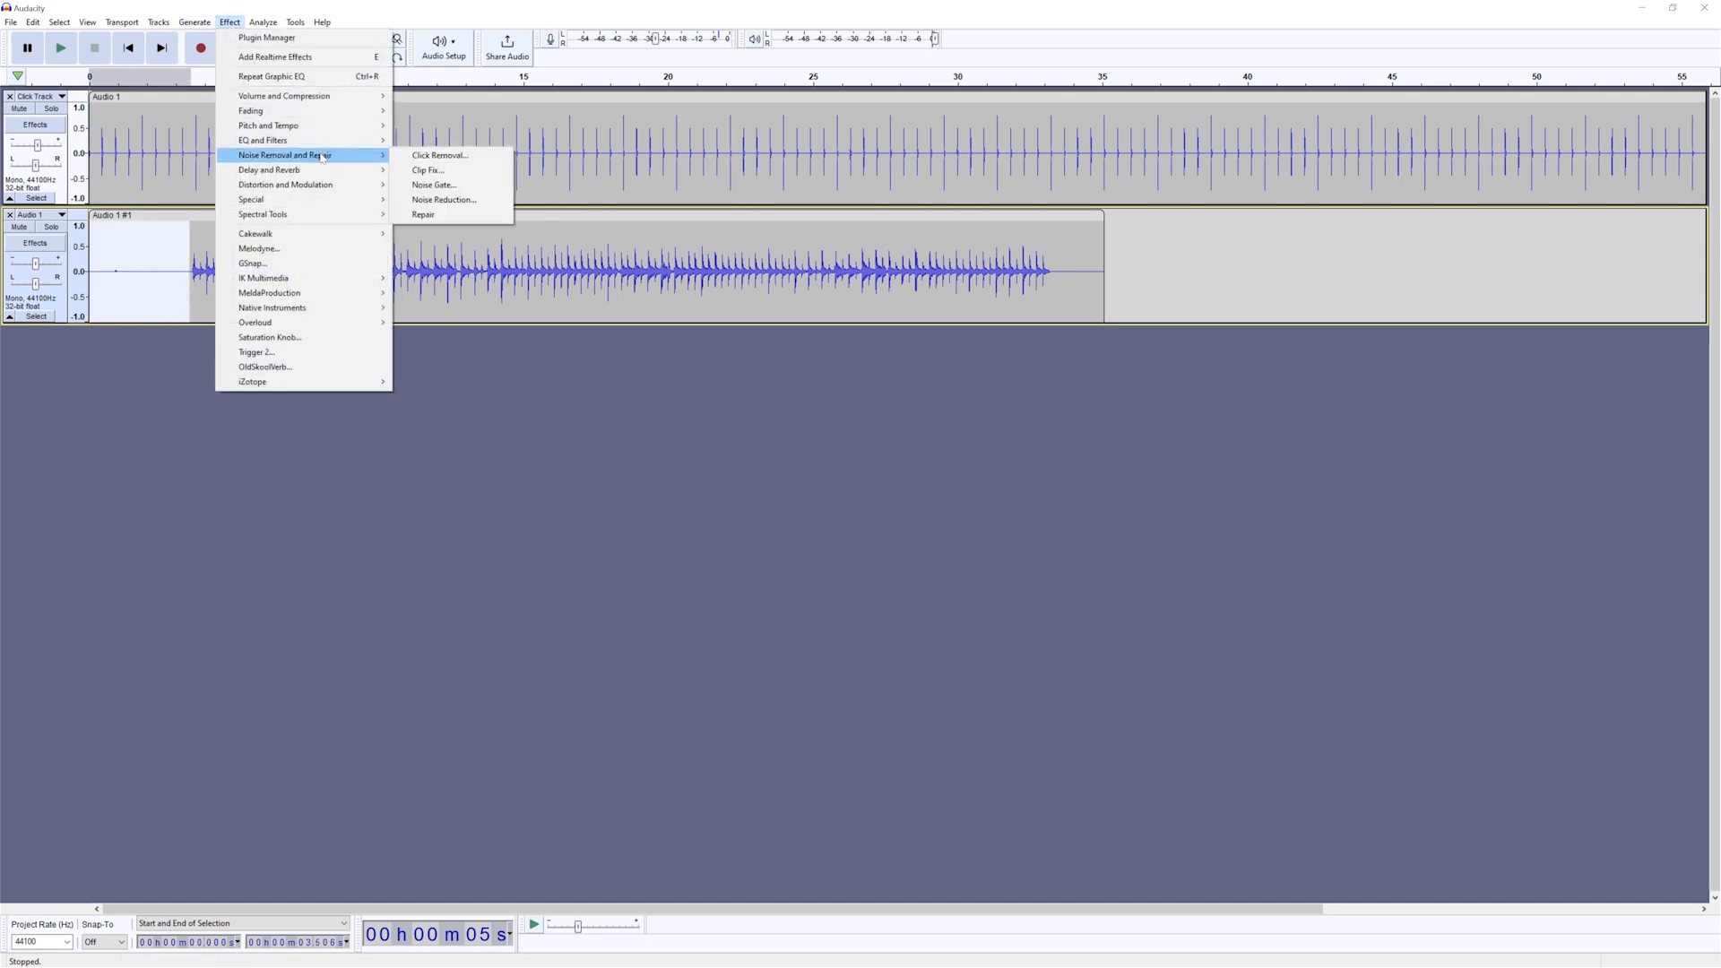
left_click(444, 199)
left_click(859, 426)
- Select the recorded playing from about 3.1 to 33.4 s and preview Noise Reduction on it with the default settings
left_click_drag(179, 269, 1055, 359)
left_click(230, 22)
mouse_move(304, 155)
left_click(444, 200)
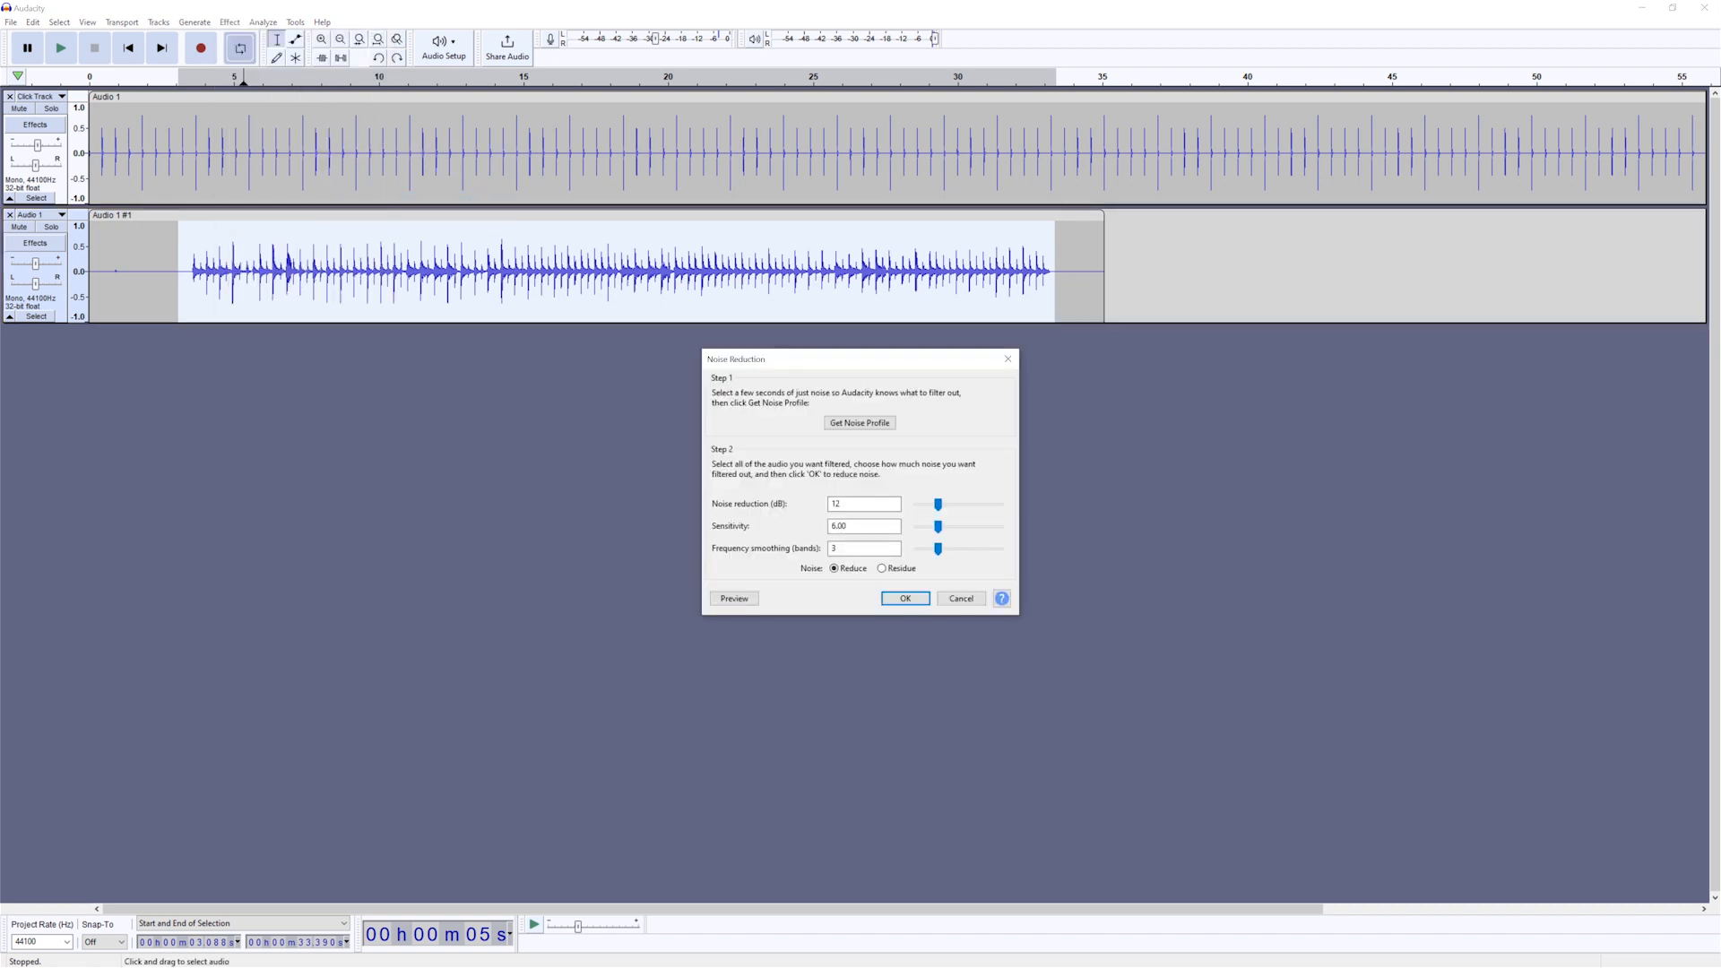
left_click(740, 599)
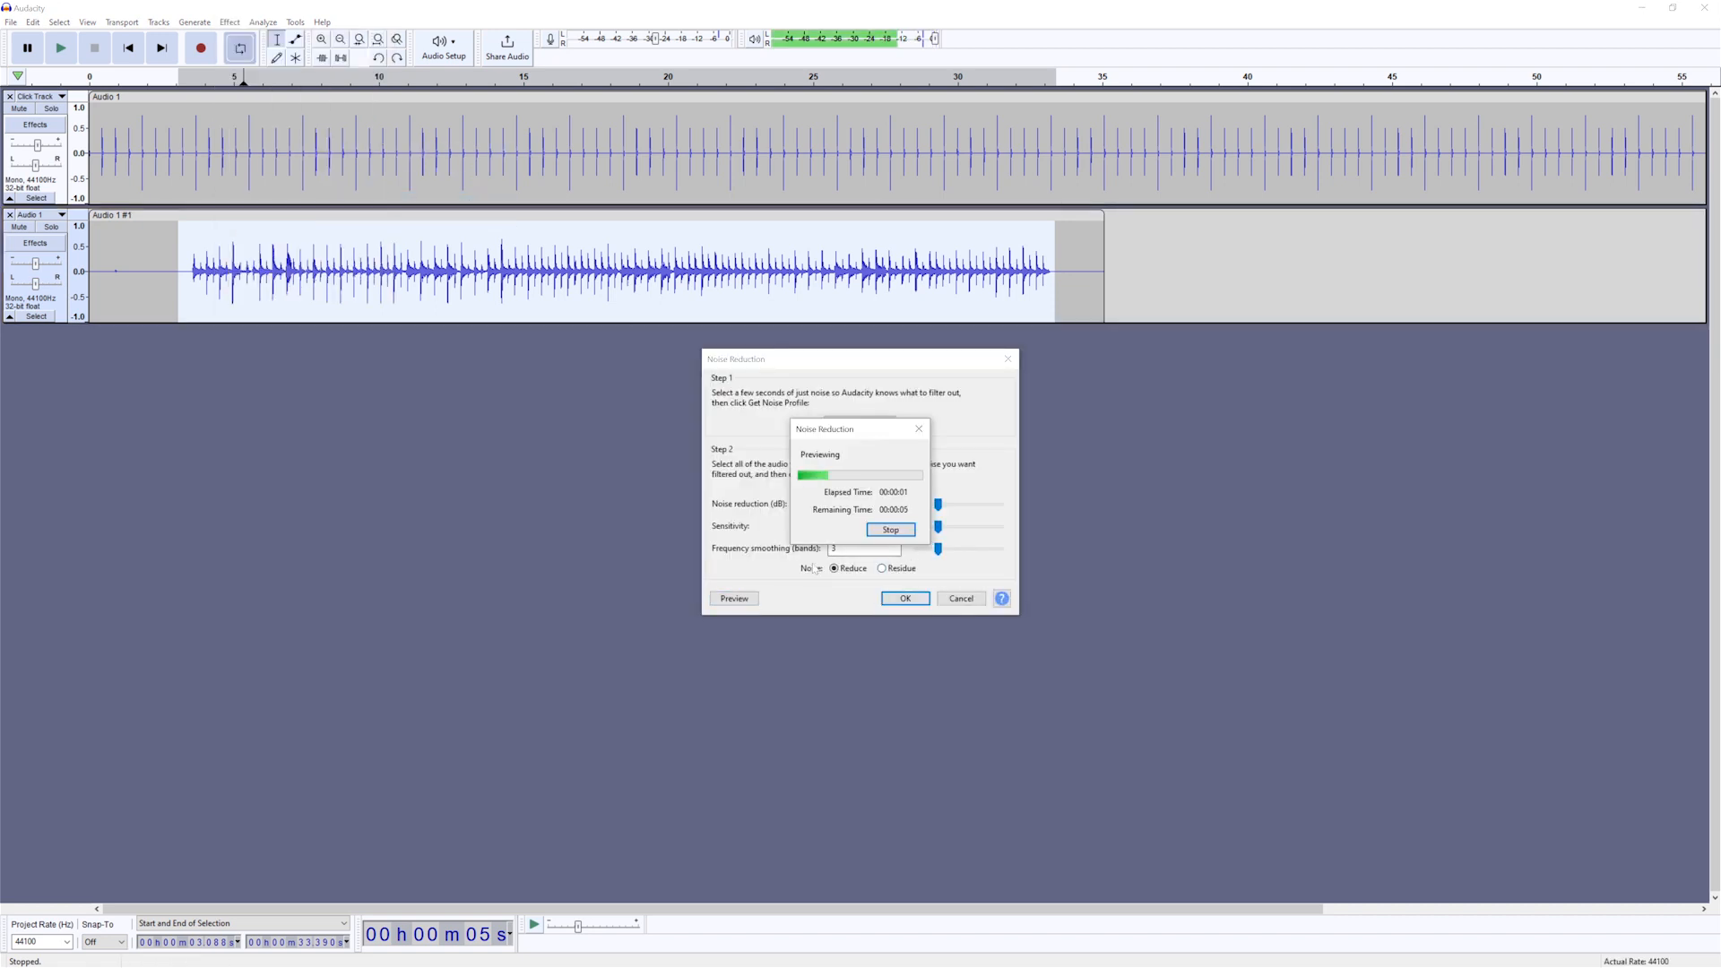
- Raise the noise reduction amount slightly, preview it briefly, and apply it to the selected recording, clearing the selection
left_click_drag(938, 504, 951, 505)
left_click(735, 599)
left_click(893, 530)
left_click(905, 599)
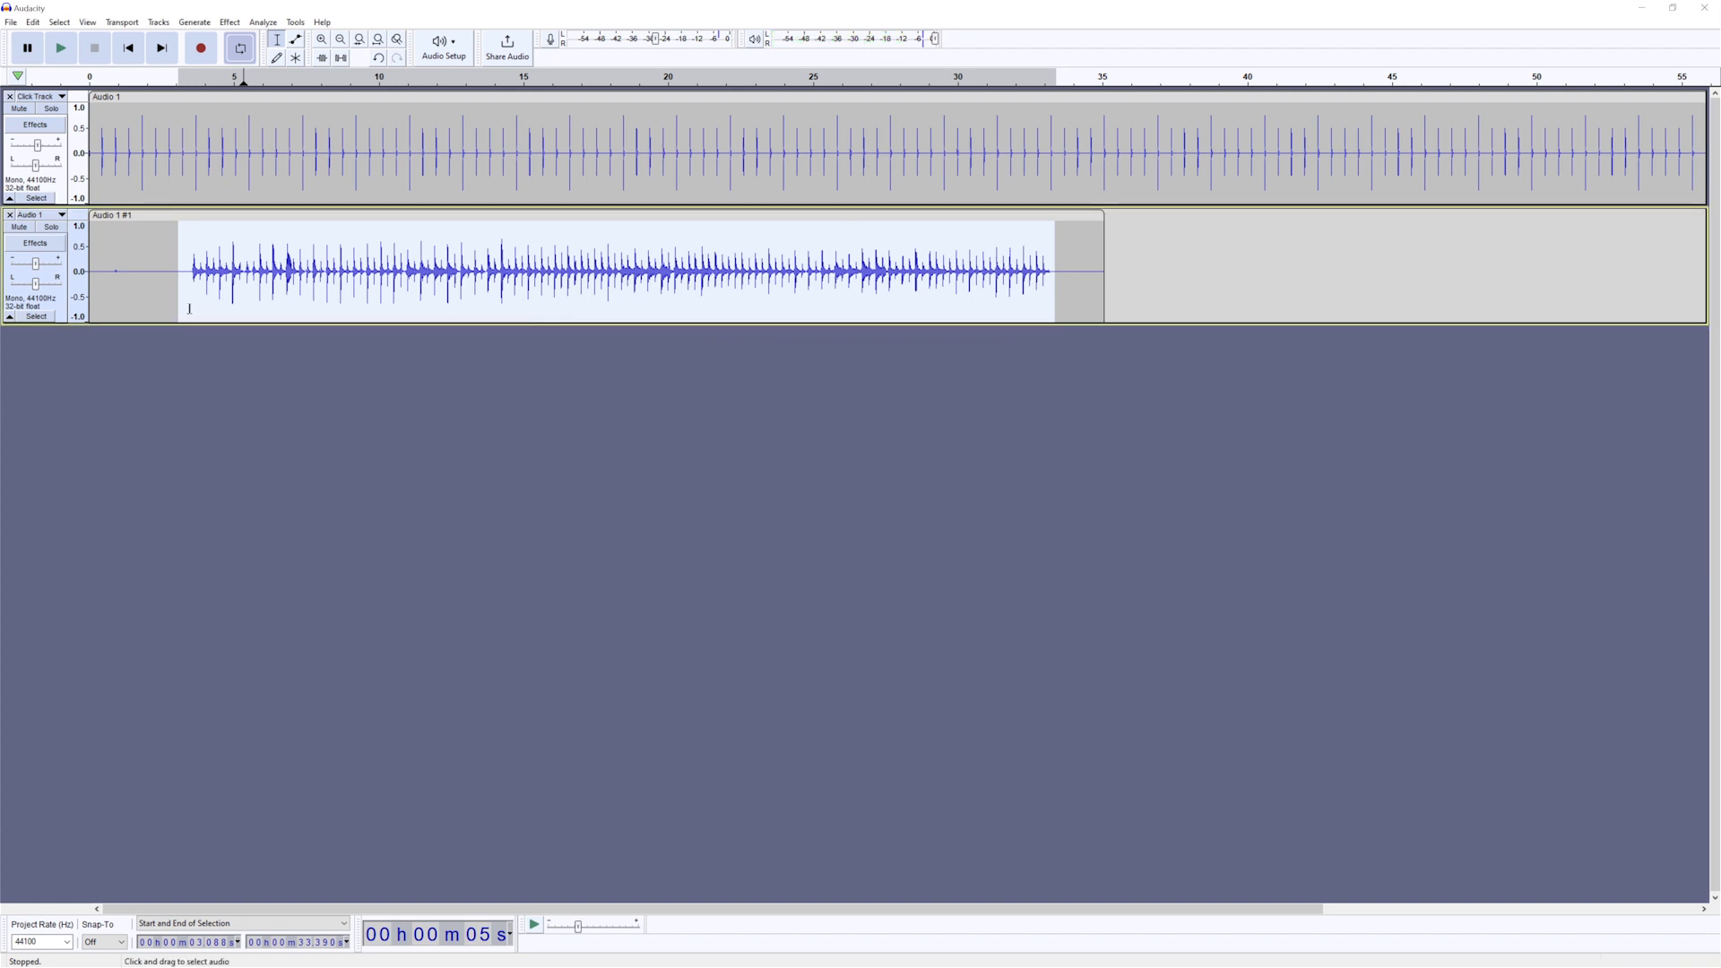
left_click(186, 308)
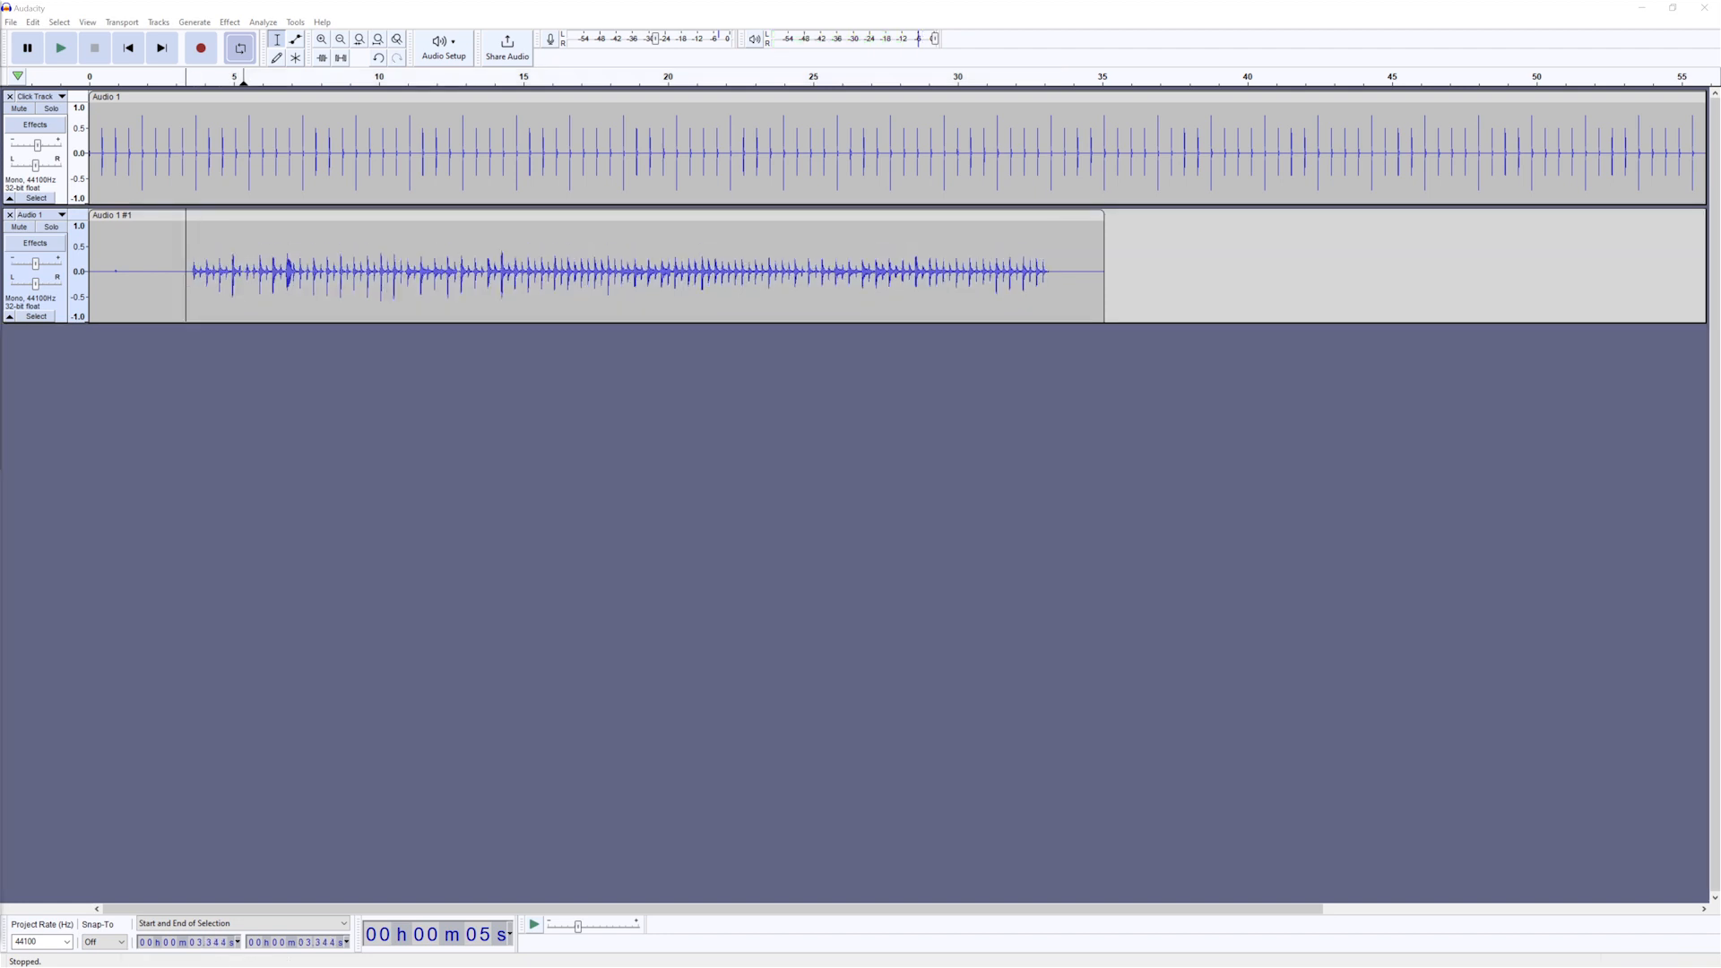
left_click(67, 352)
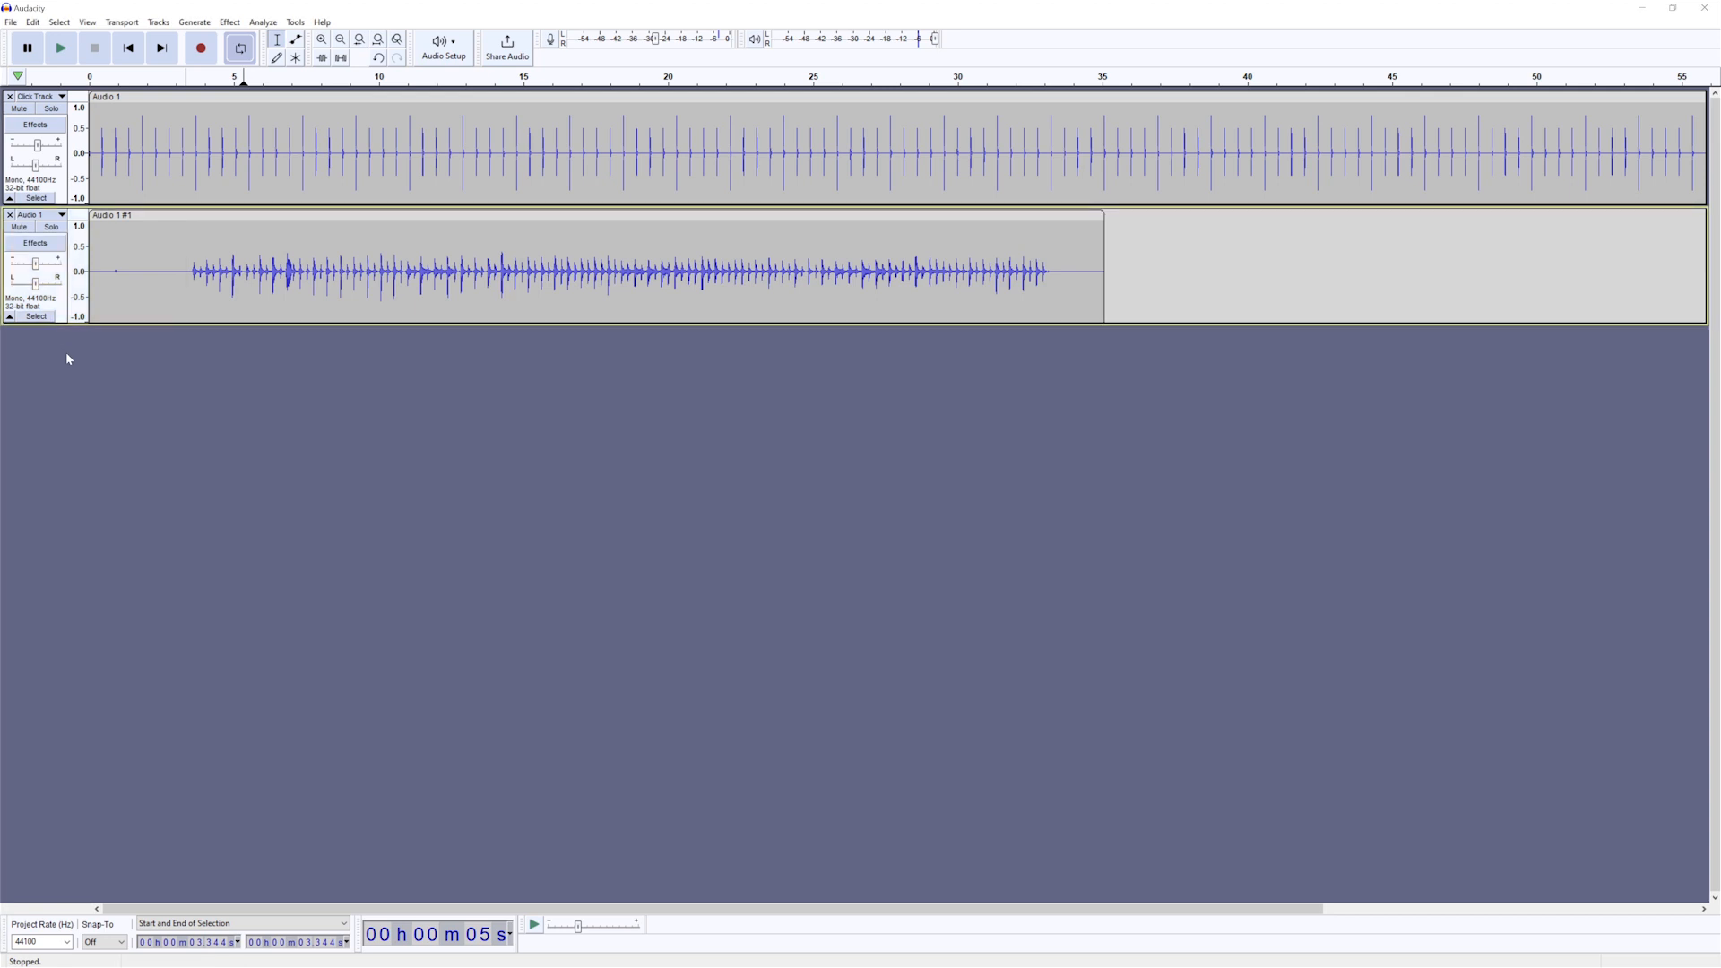
- Add AmpliTube 5 from IK Multimedia as a realtime effect on the Audio 1 track
left_click(36, 243)
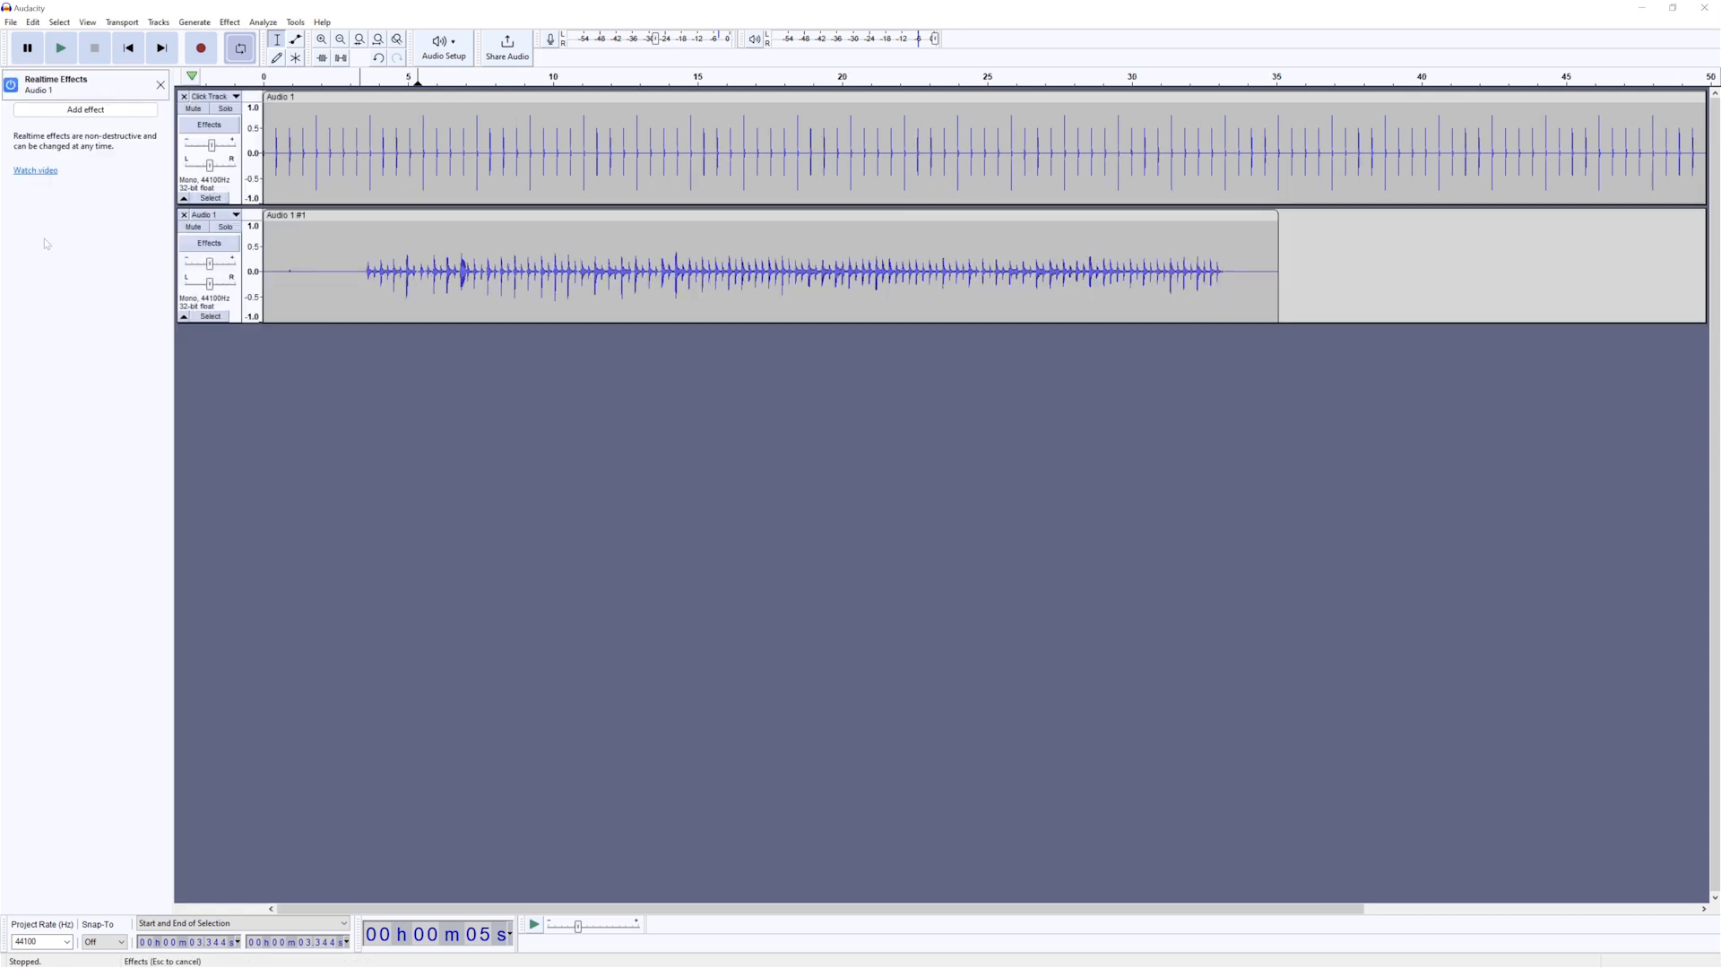
left_click(78, 117)
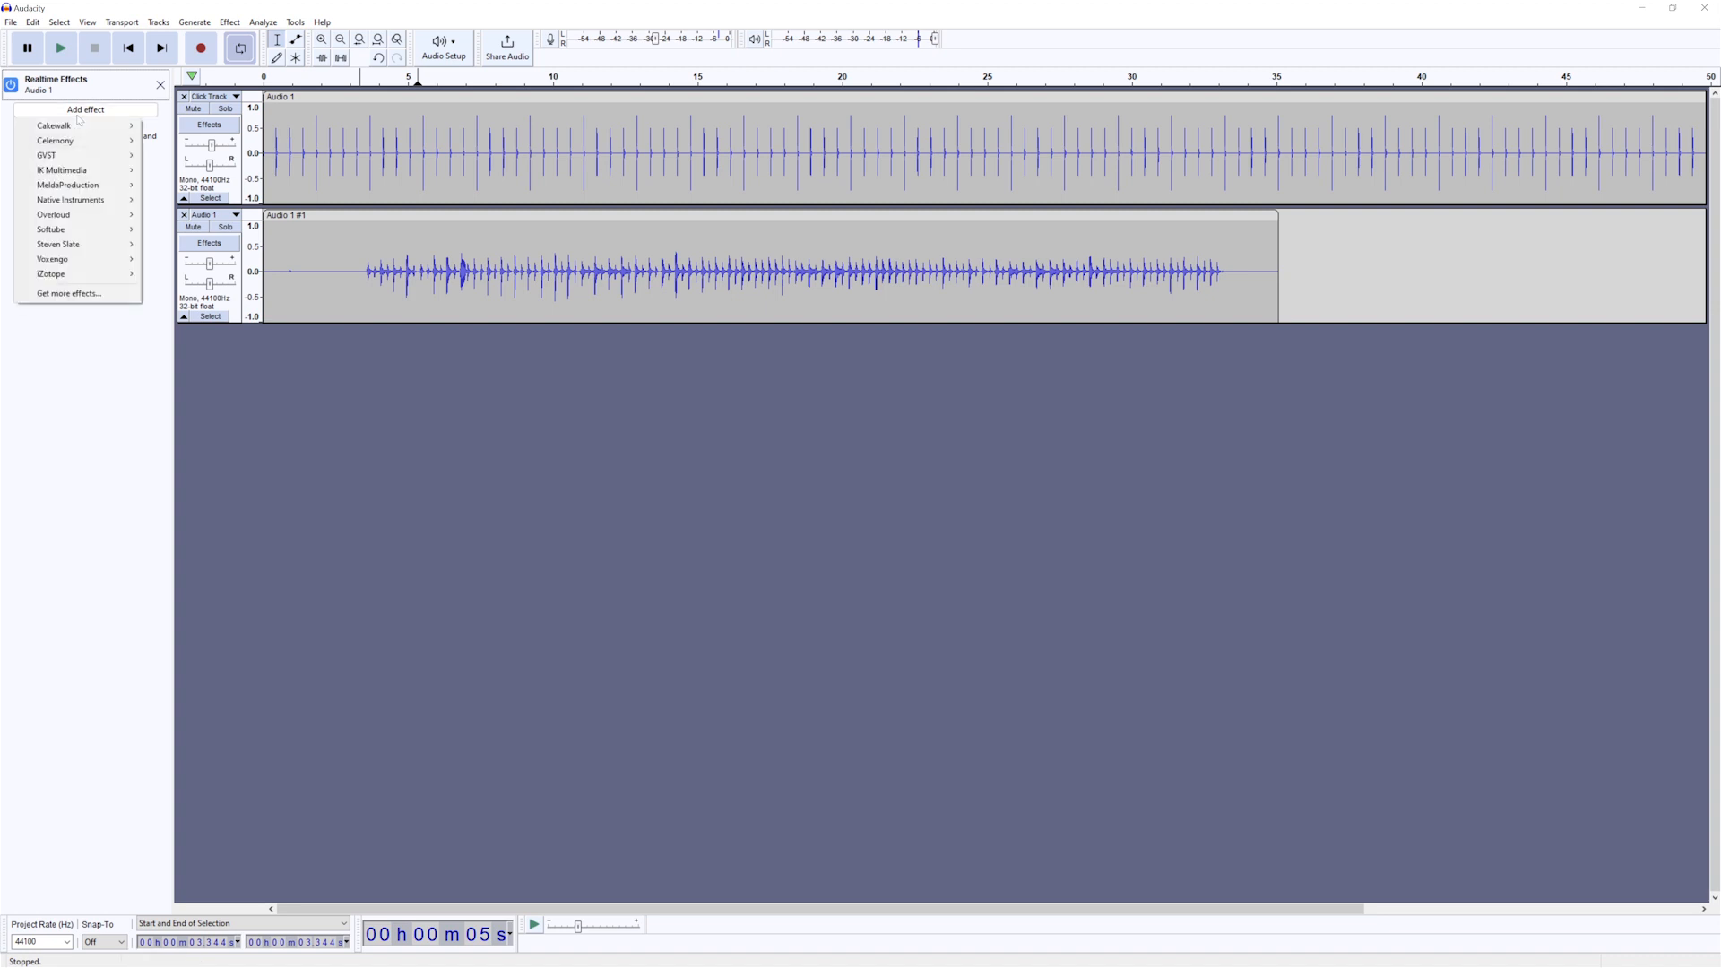
mouse_move(99, 170)
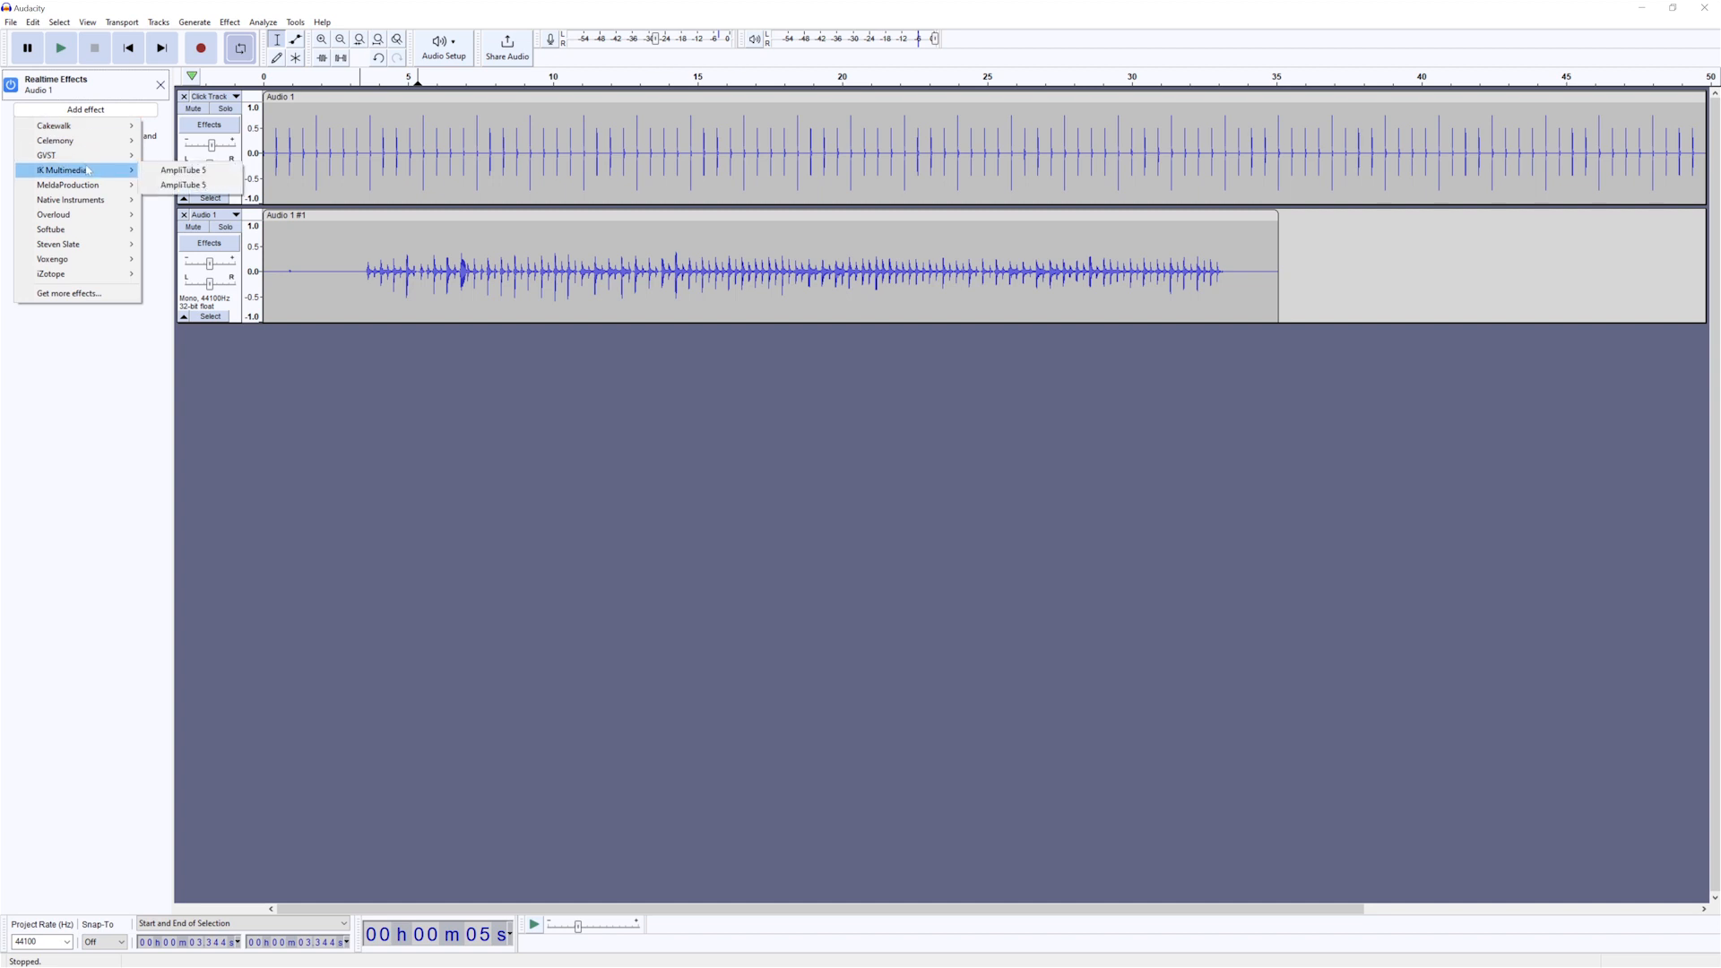
left_click(182, 171)
- Play the Audio 1 track from about 3.2 s through AmpliTube 5, stopping and restarting playback to hear the amp tone
left_click(355, 303)
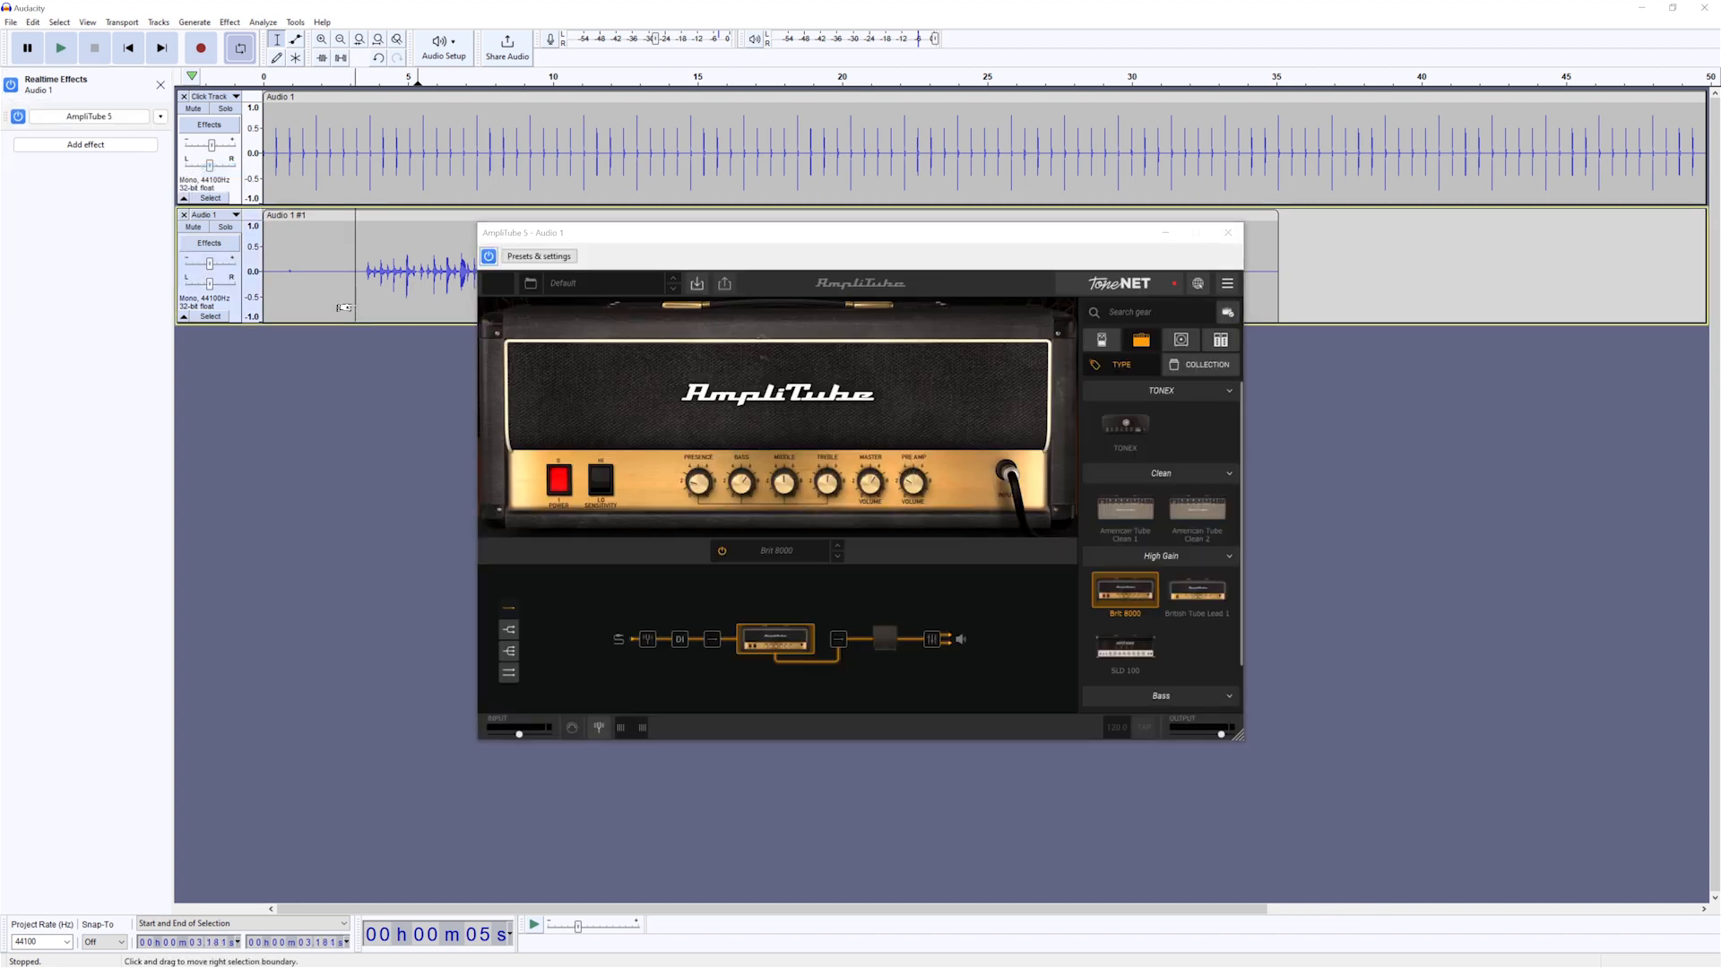
key("space")
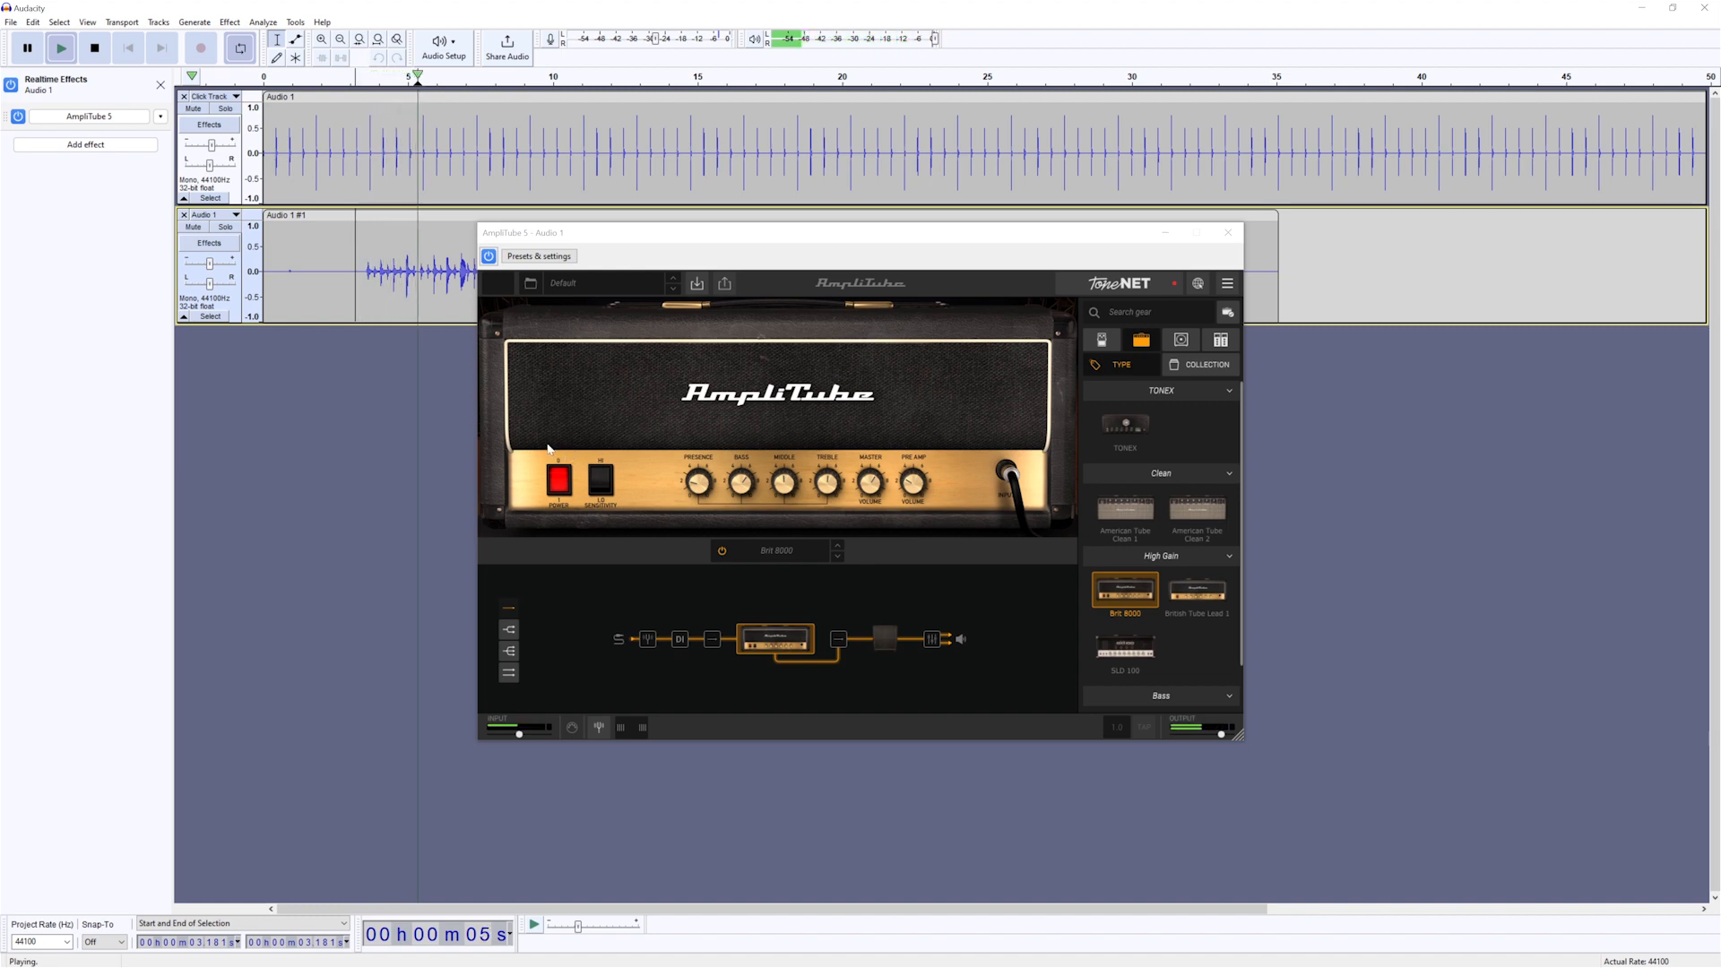
key("space")
key("space")
key("space")
key("space")
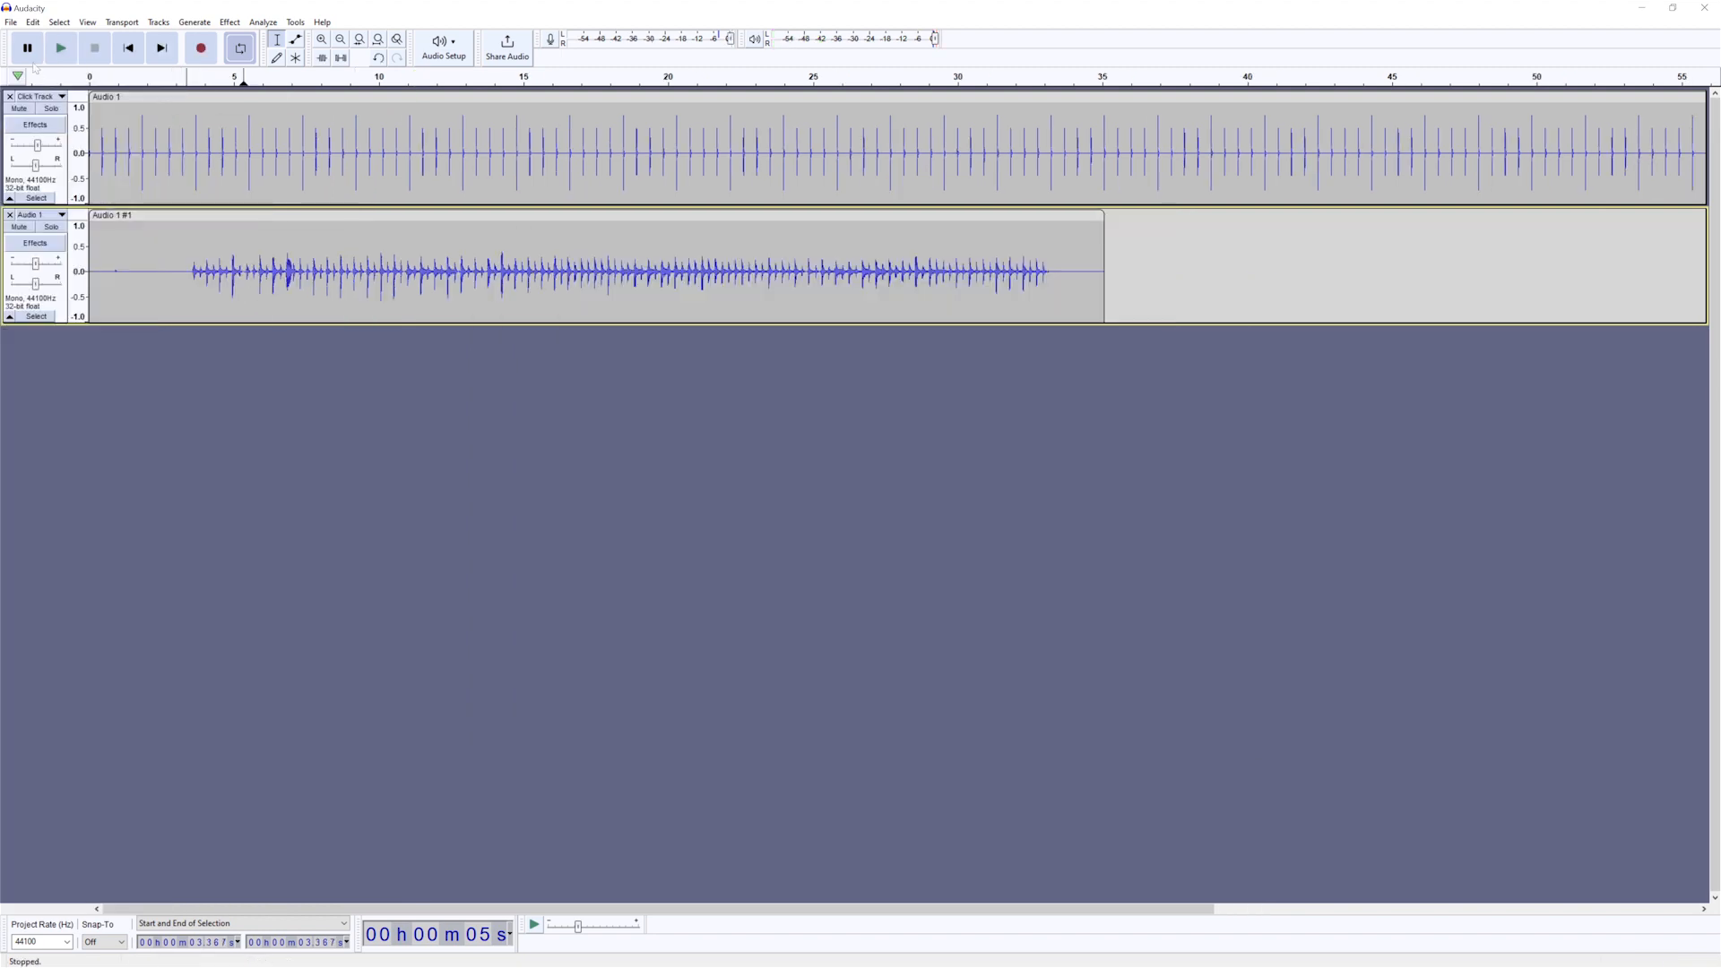
- Export the project to the Desktop as a signed 16-bit PCM WAV with a name starting "Audacity Tutorial", accepting the mono mixdown and blank metadata
left_click(12, 23)
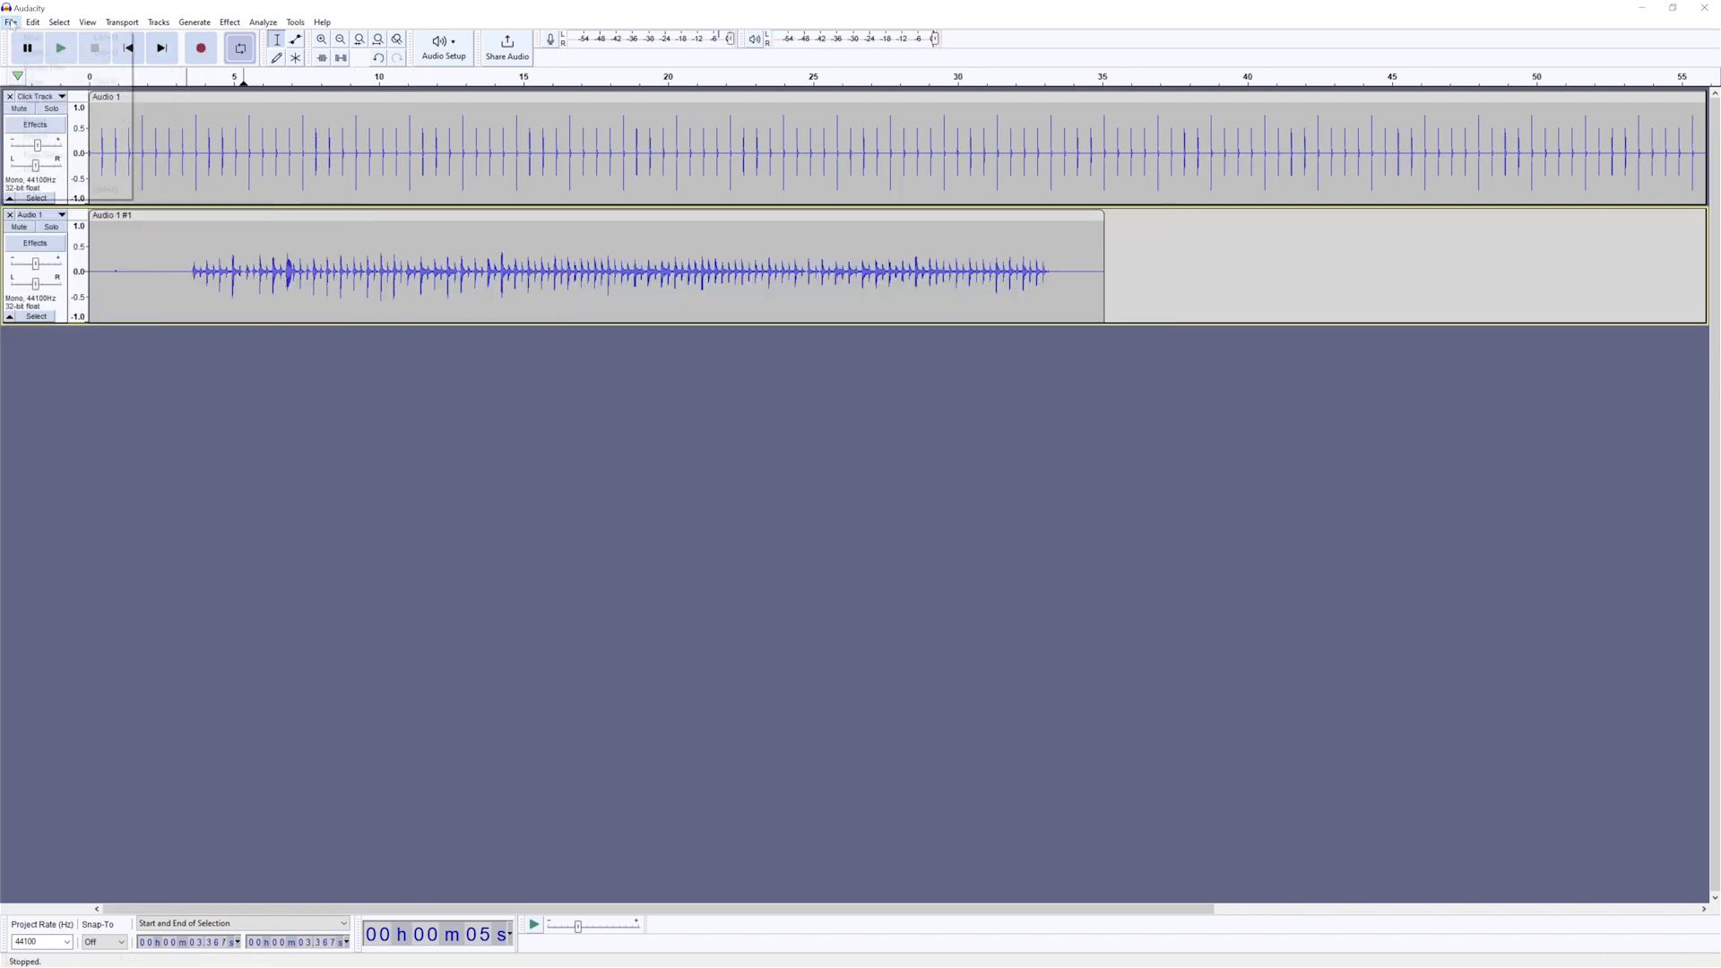
mouse_move(34, 129)
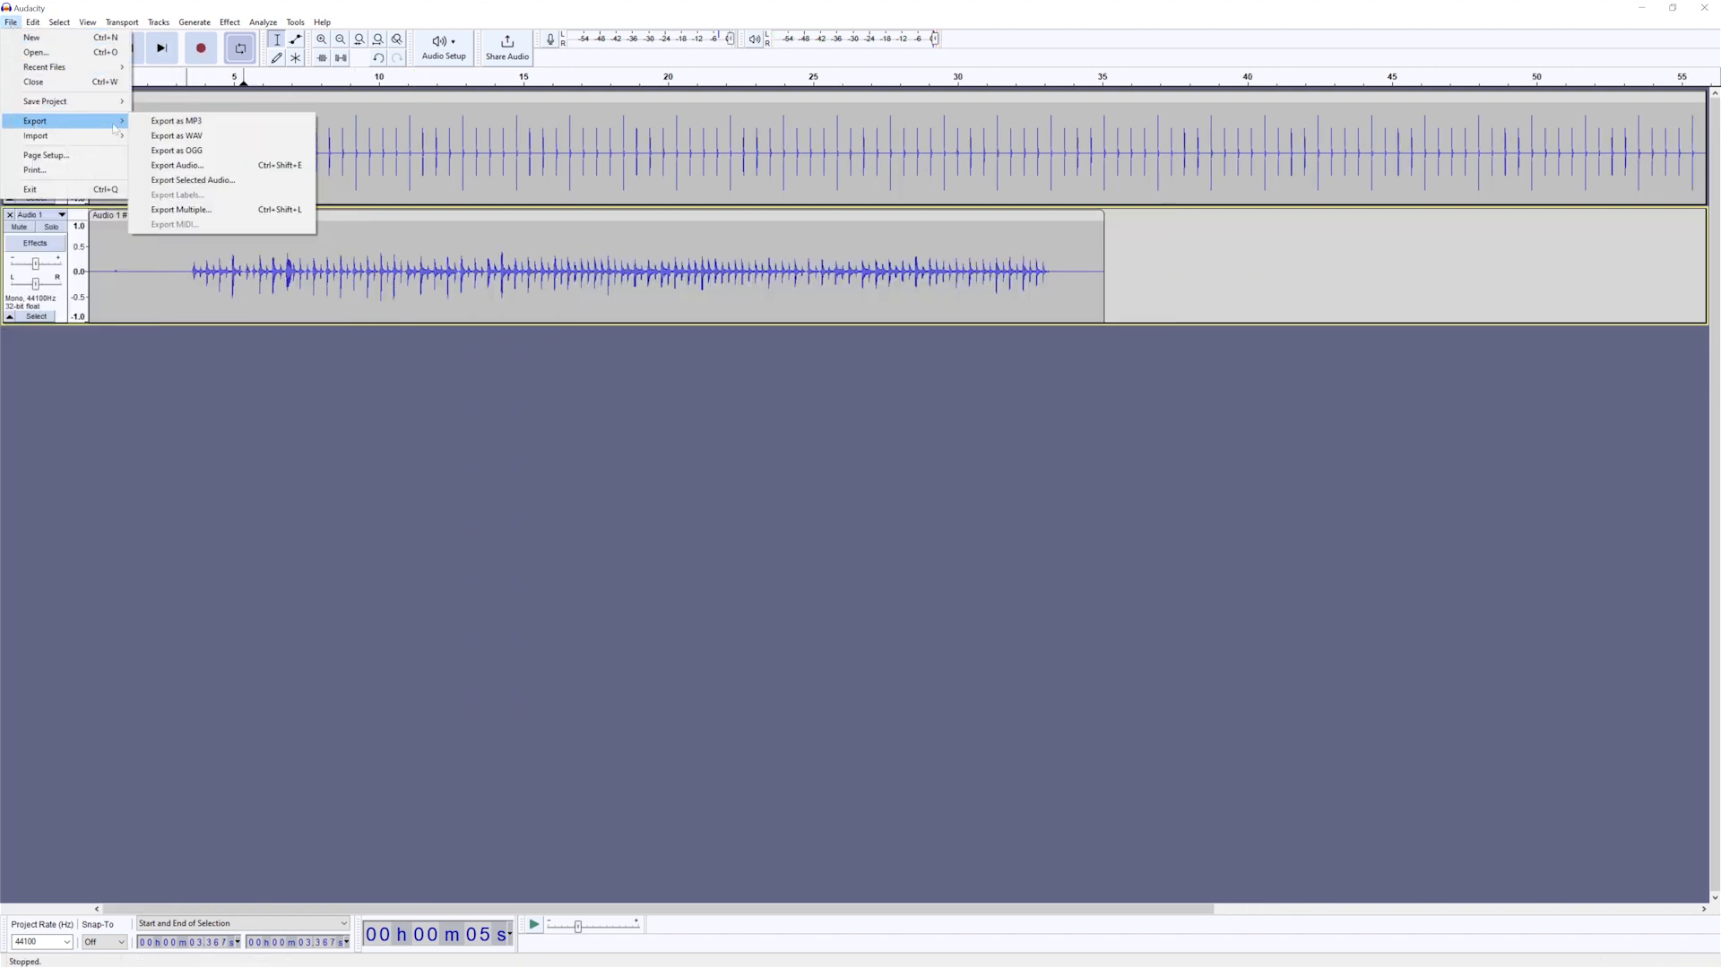
left_click(176, 135)
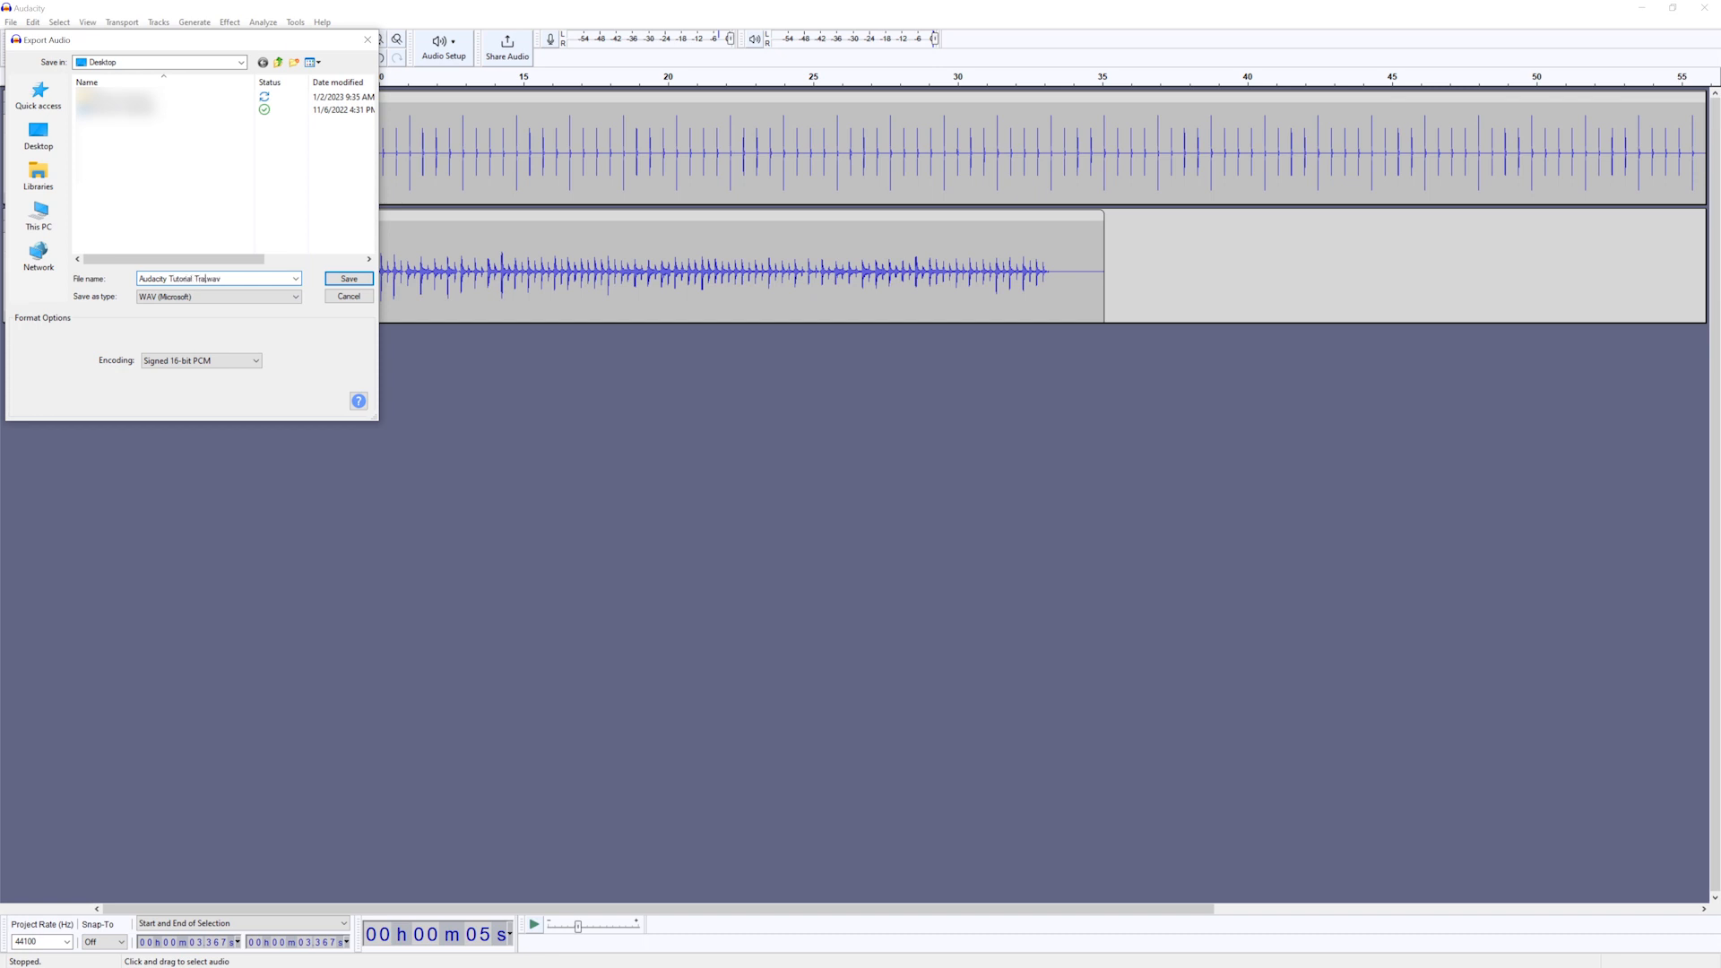
key("Return")
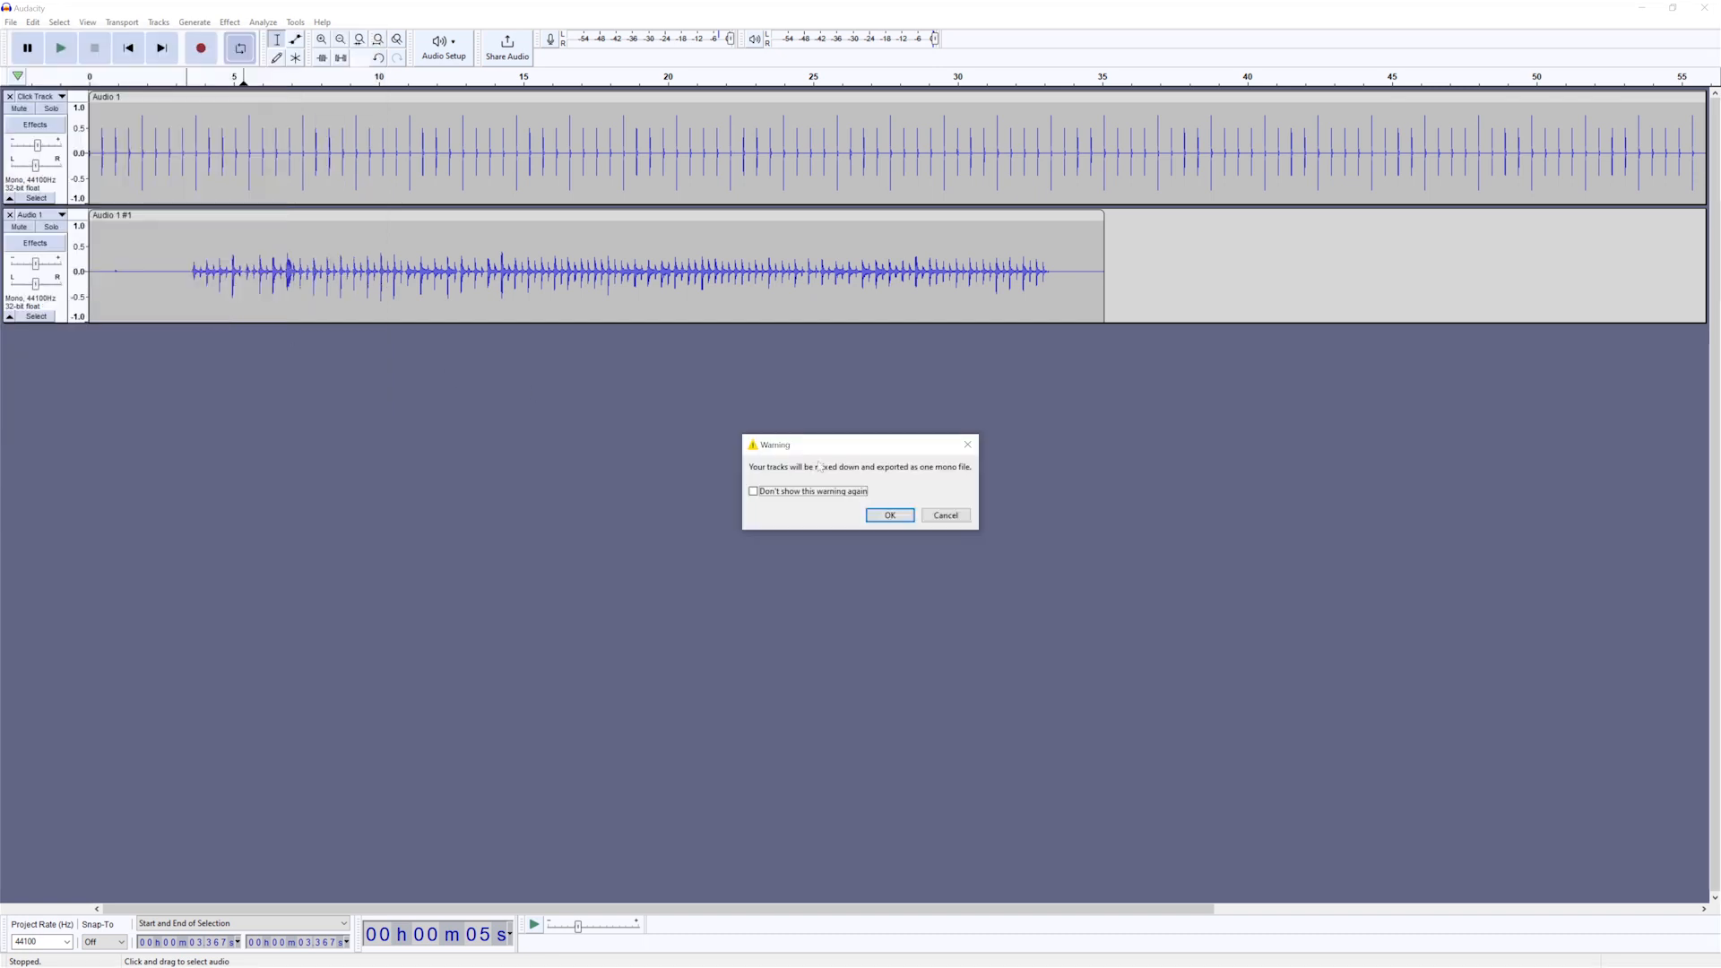
left_click(887, 518)
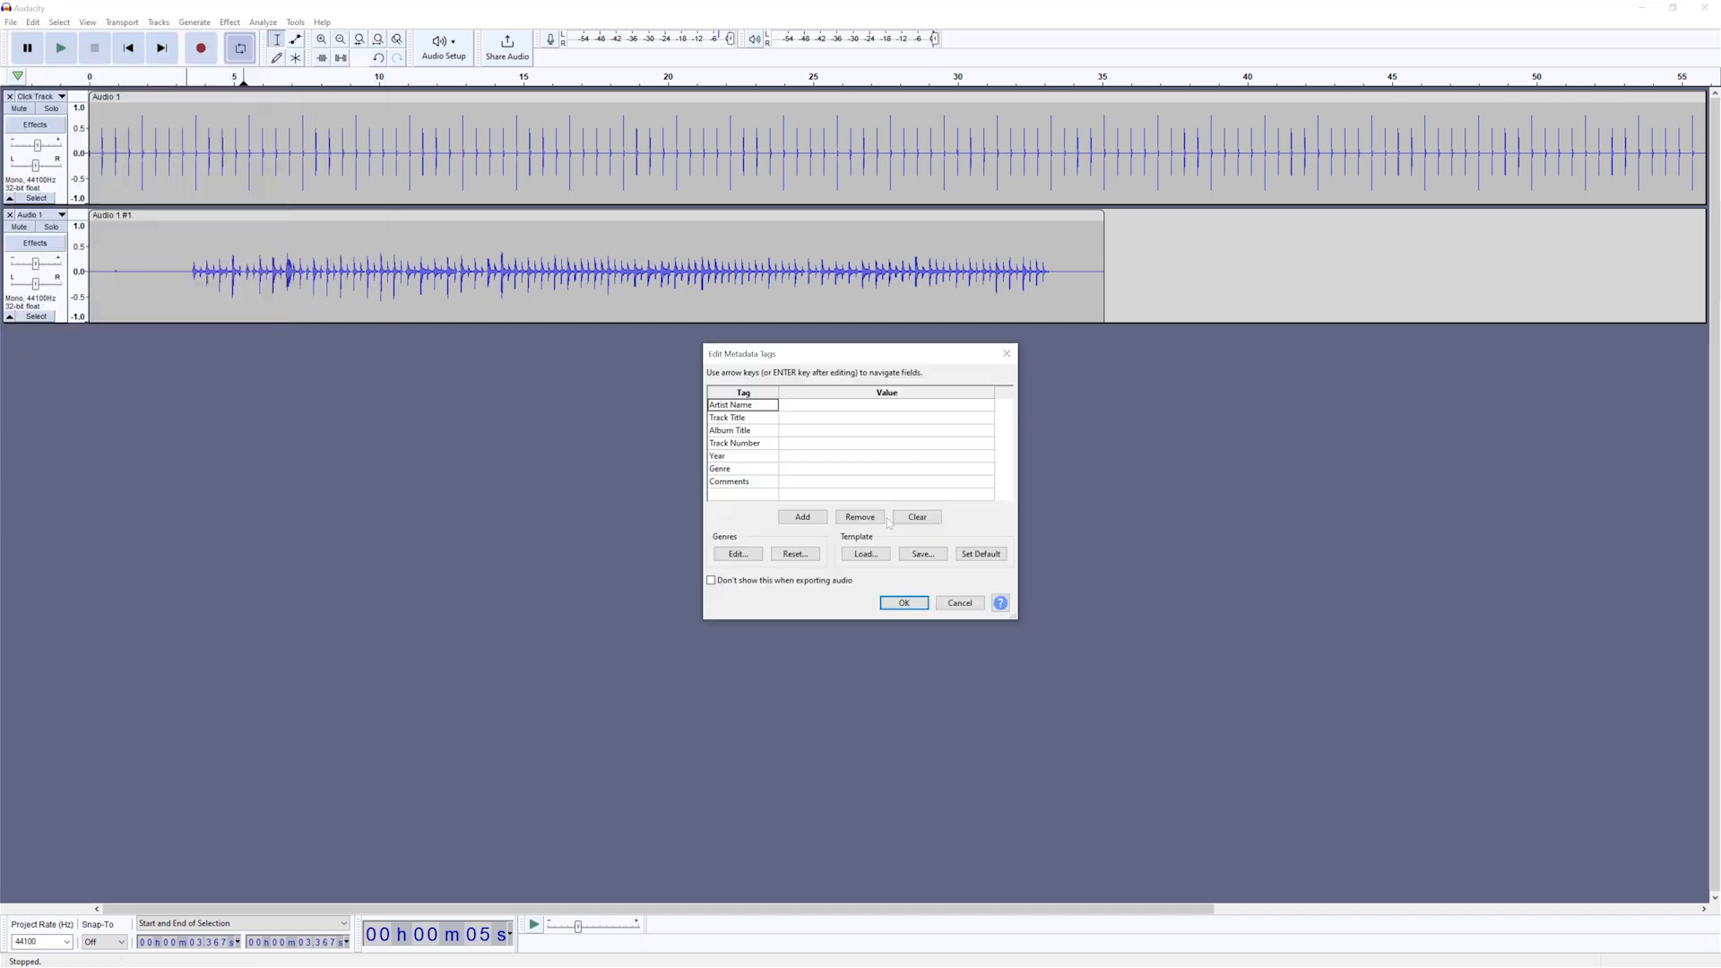
left_click(904, 603)
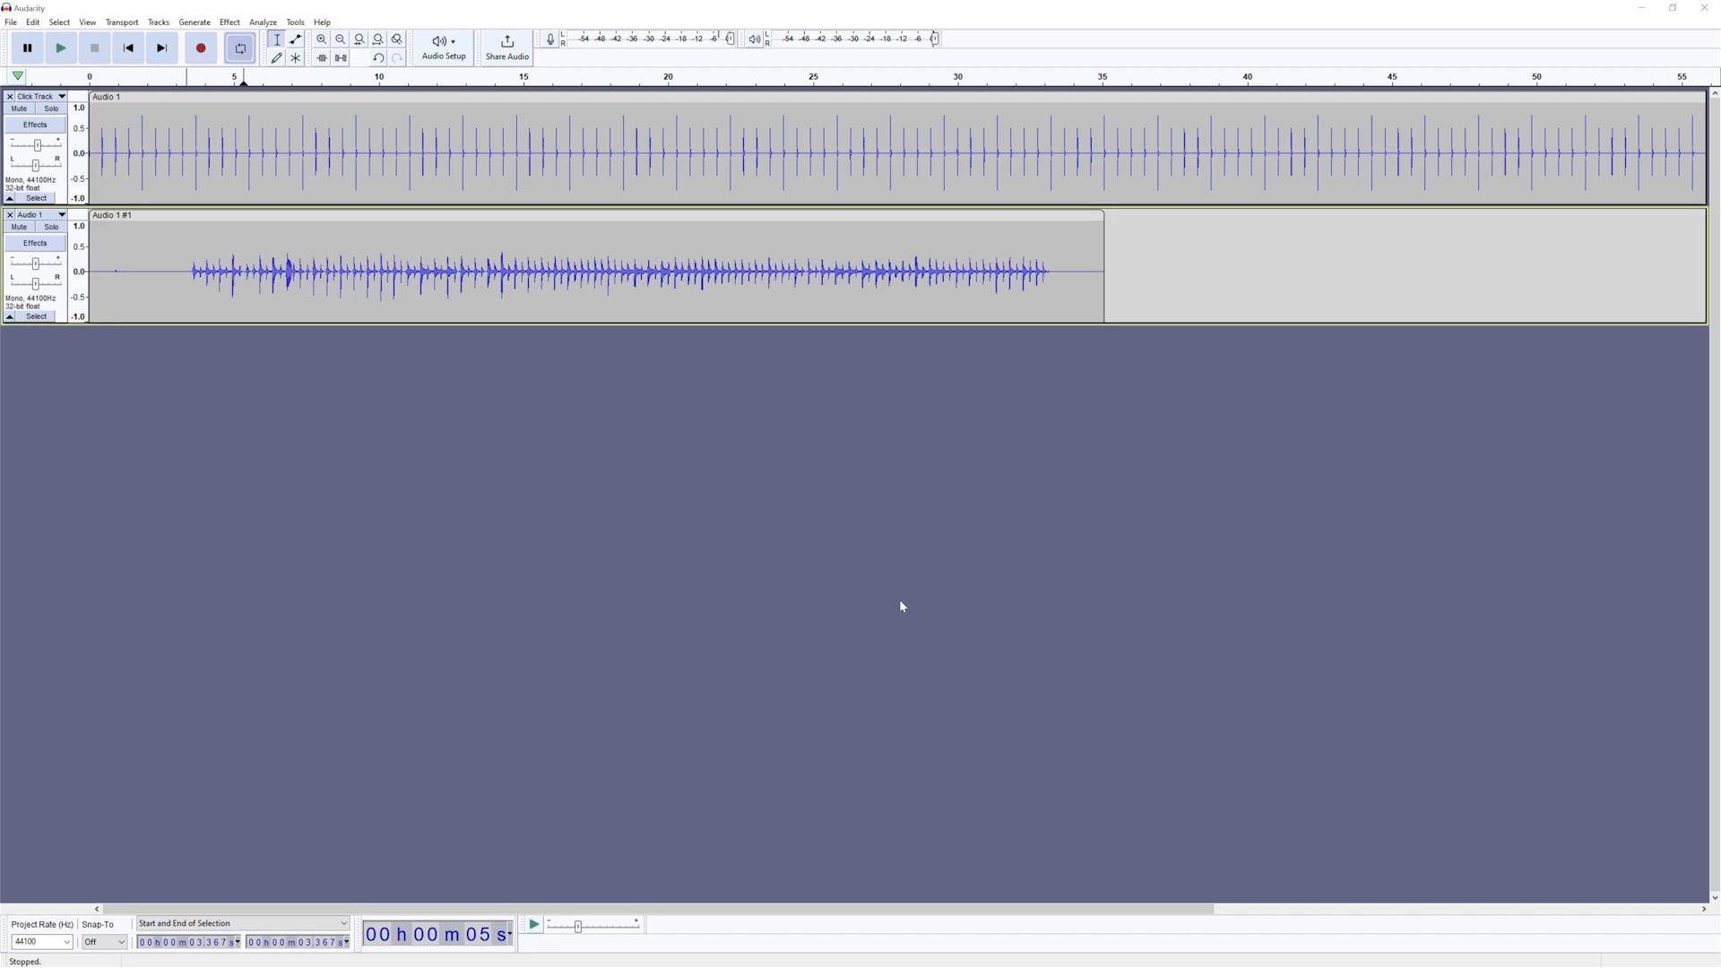